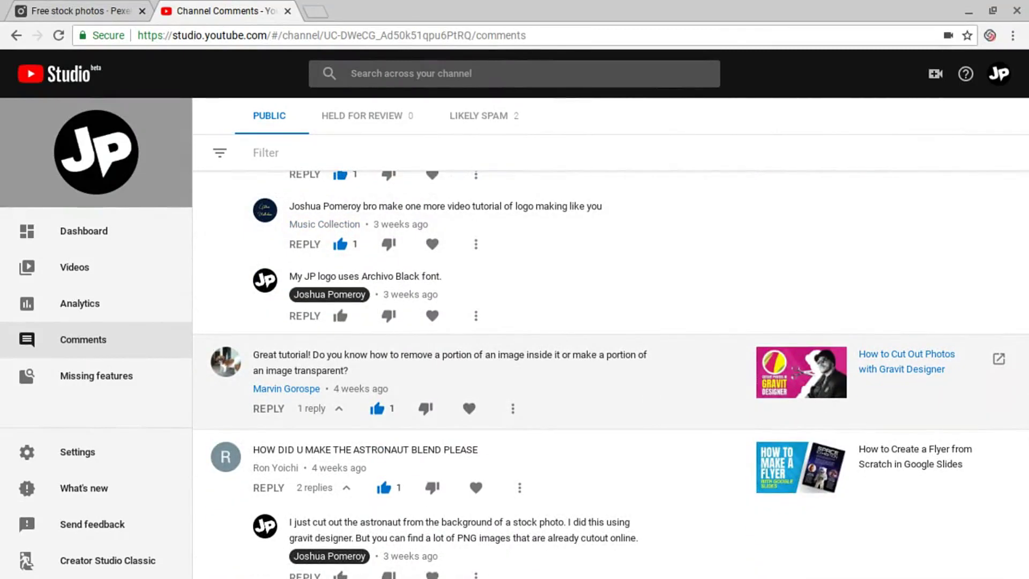
# Step: Look through the public channel comments for viewer questions about the design tutorials
pyautogui.scroll(-6, 649, 400)
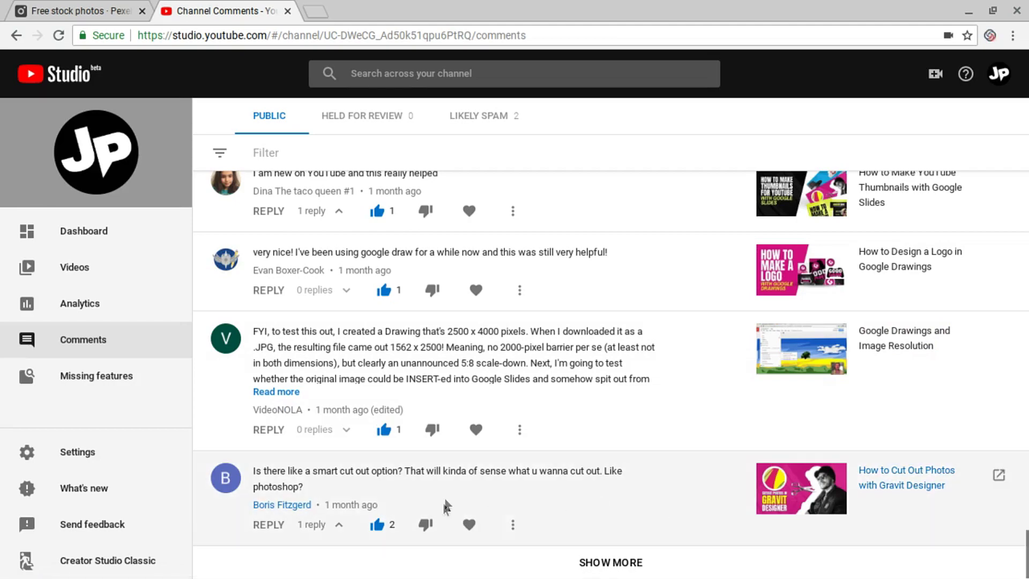
pyautogui.scroll(6, 703, 445)
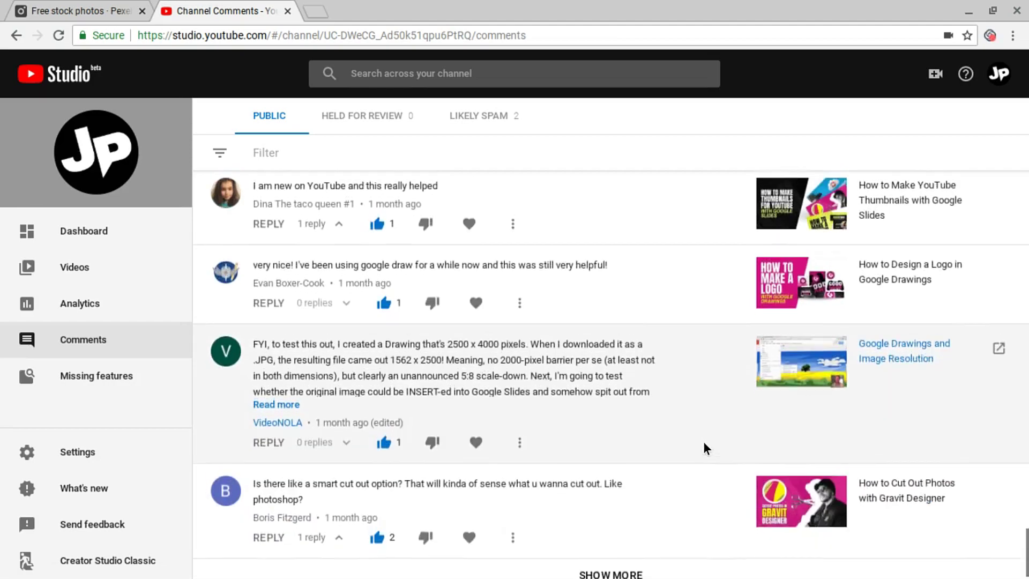
pyautogui.scroll(4, 703, 444)
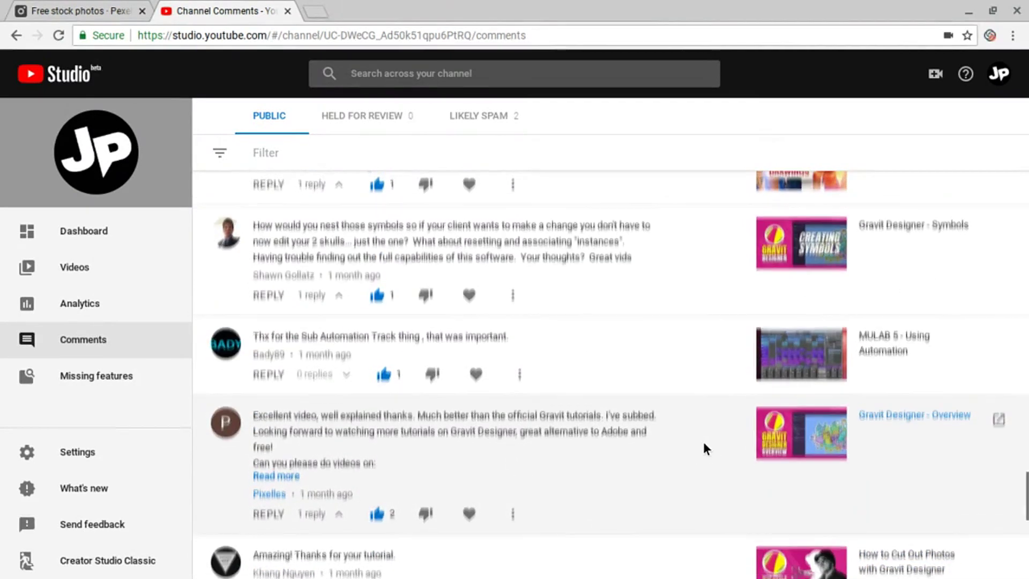
pyautogui.scroll(1, 703, 443)
pyautogui.scroll(10, 703, 442)
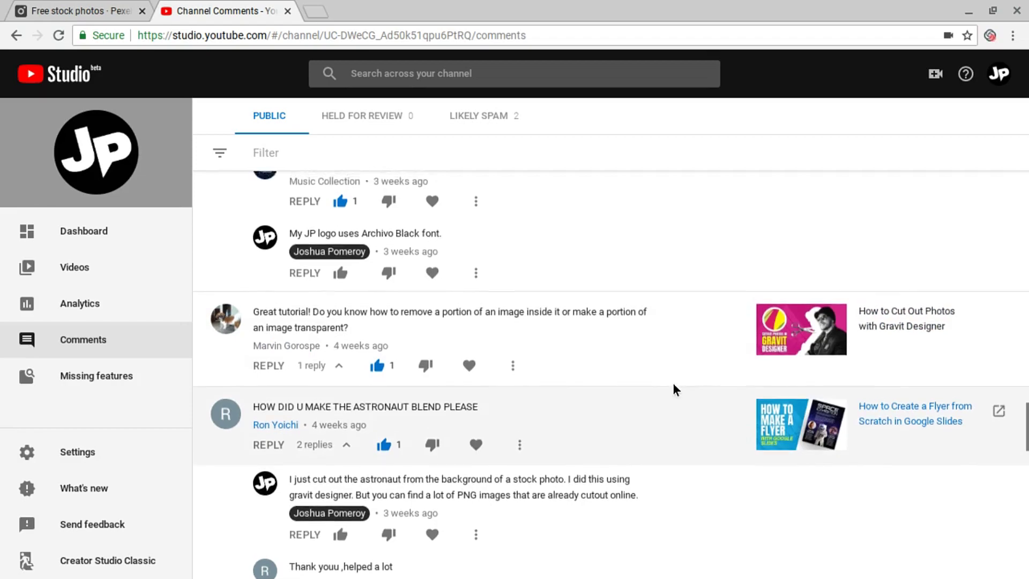
pyautogui.scroll(5, 673, 386)
pyautogui.scroll(15, 674, 387)
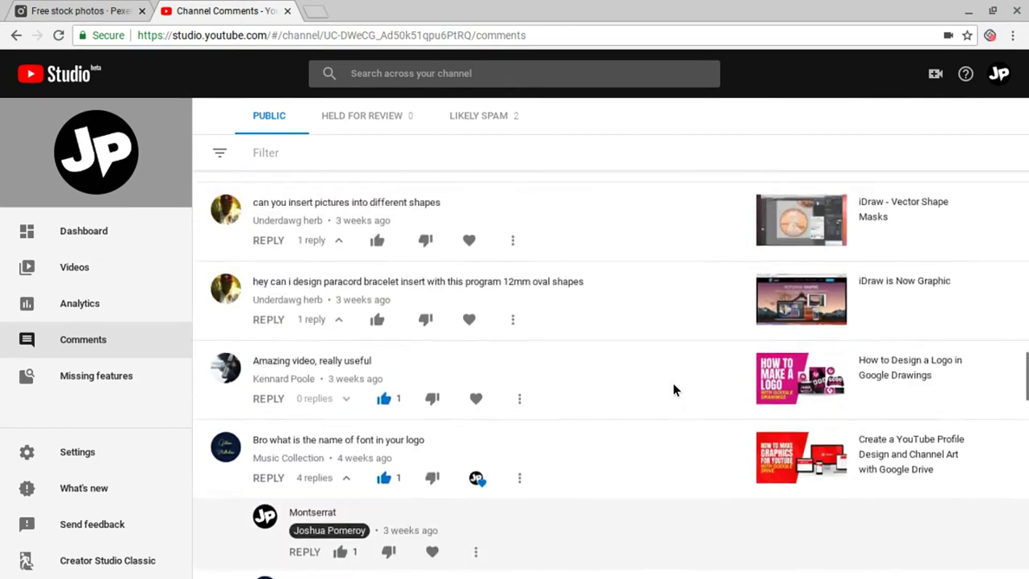
pyautogui.scroll(5, 673, 384)
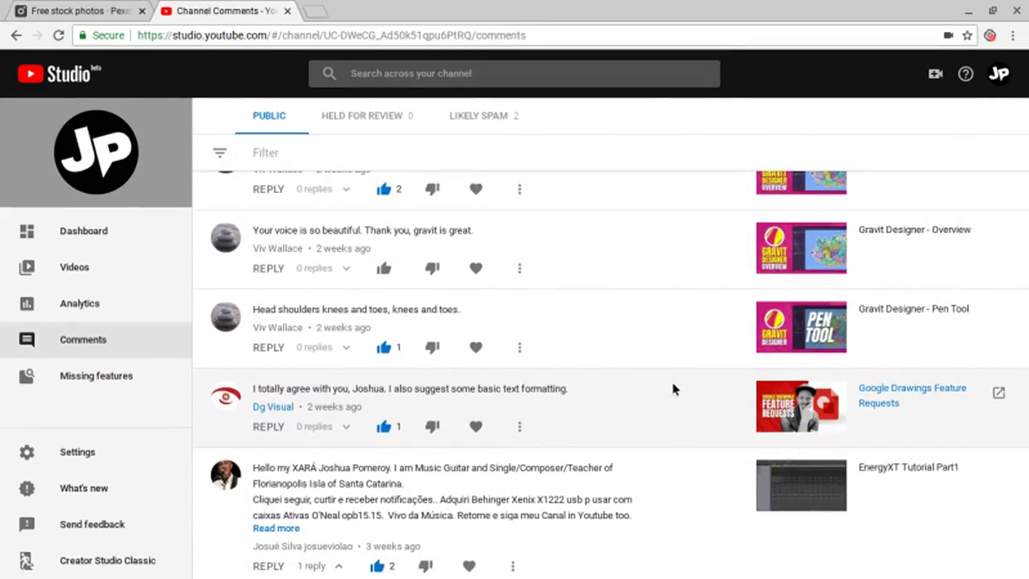
pyautogui.scroll(5, 664, 429)
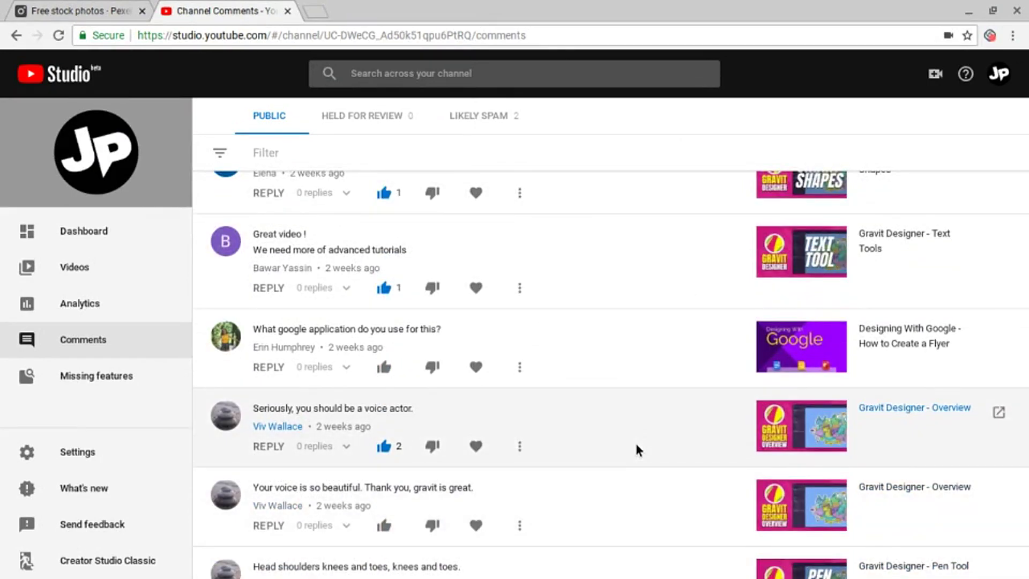
pyautogui.scroll(2, 635, 446)
pyautogui.scroll(4, 635, 442)
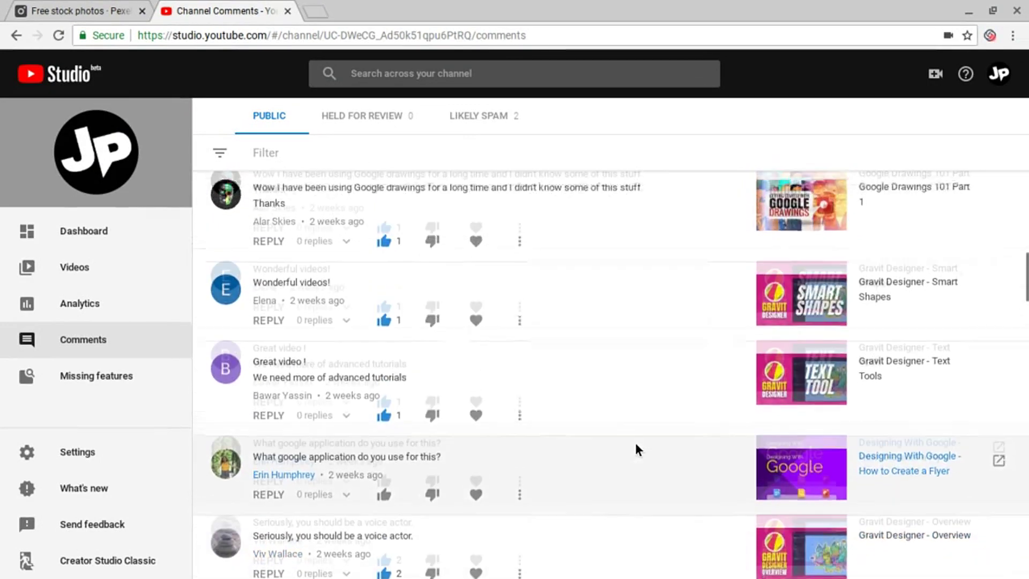
pyautogui.scroll(5, 636, 449)
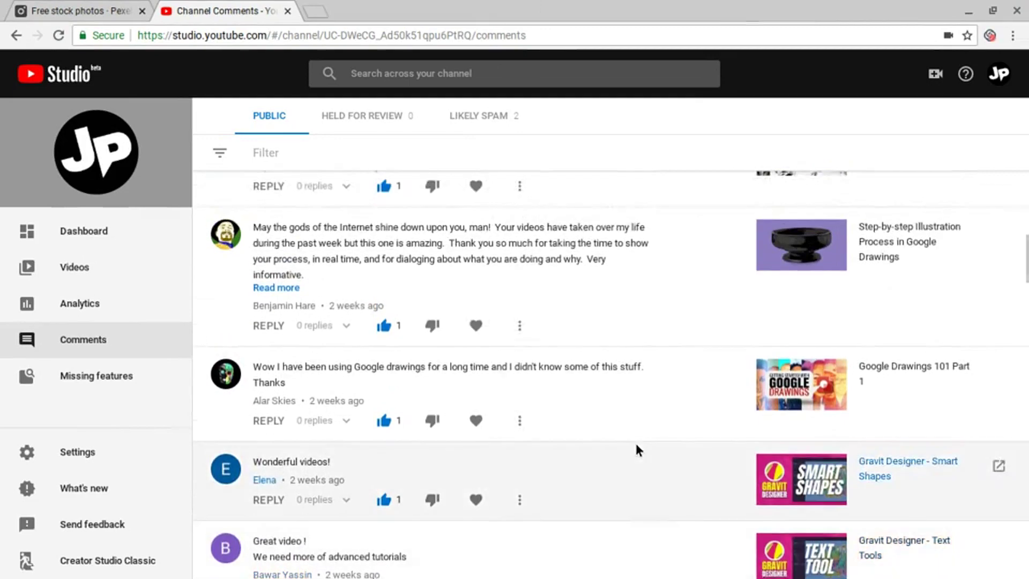
pyautogui.scroll(5, 635, 442)
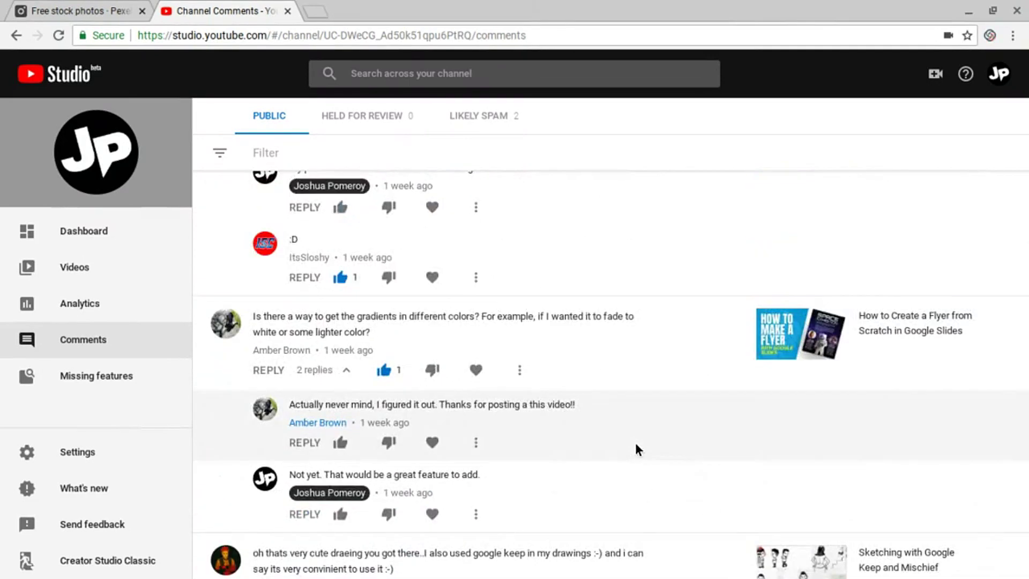
pyautogui.scroll(5, 636, 445)
pyautogui.scroll(2, 636, 449)
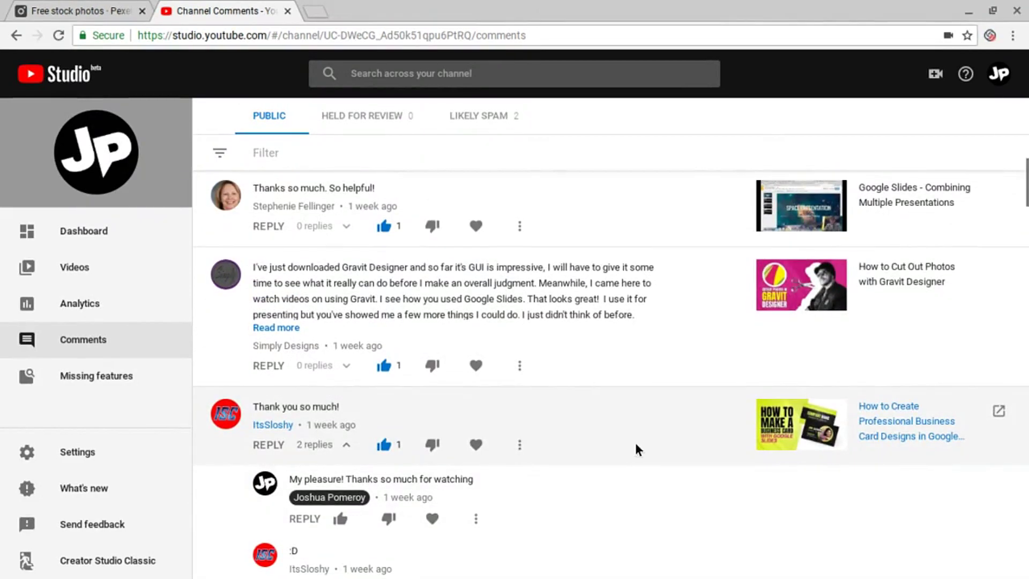
pyautogui.scroll(3, 635, 442)
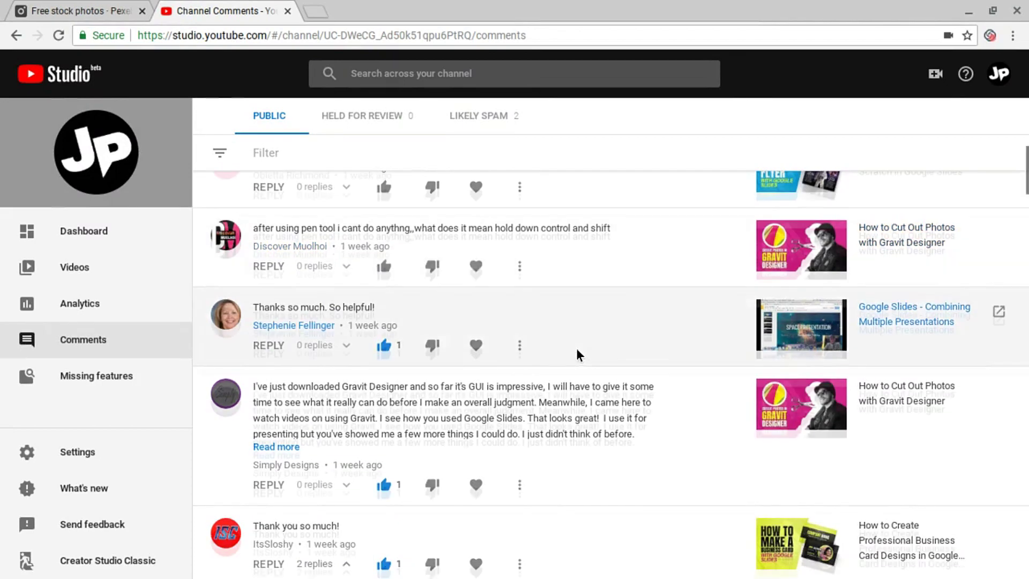
pyautogui.scroll(5, 577, 349)
pyautogui.scroll(-3, 577, 349)
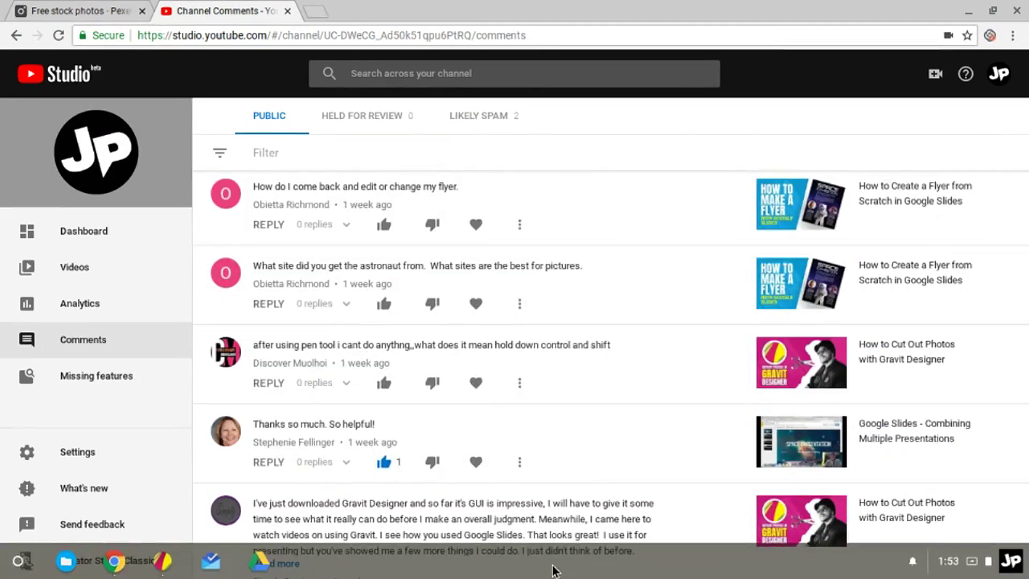
# Step: Switch to the Pexels page of the man listening to music and view the photo's available download sizes
pyautogui.click(166, 565)
pyautogui.hotkey('alt', 'Tab')
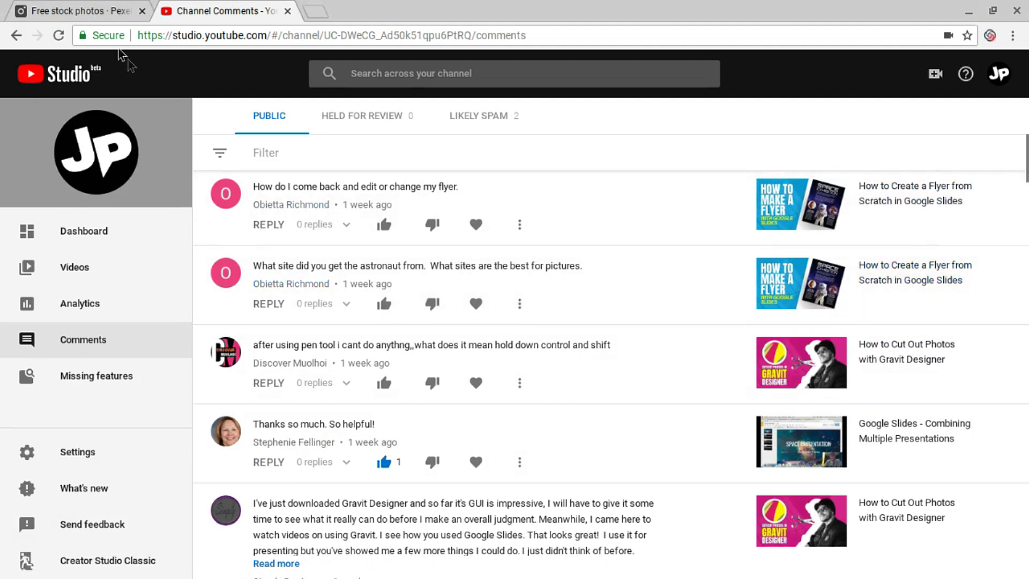
pyautogui.click(87, 14)
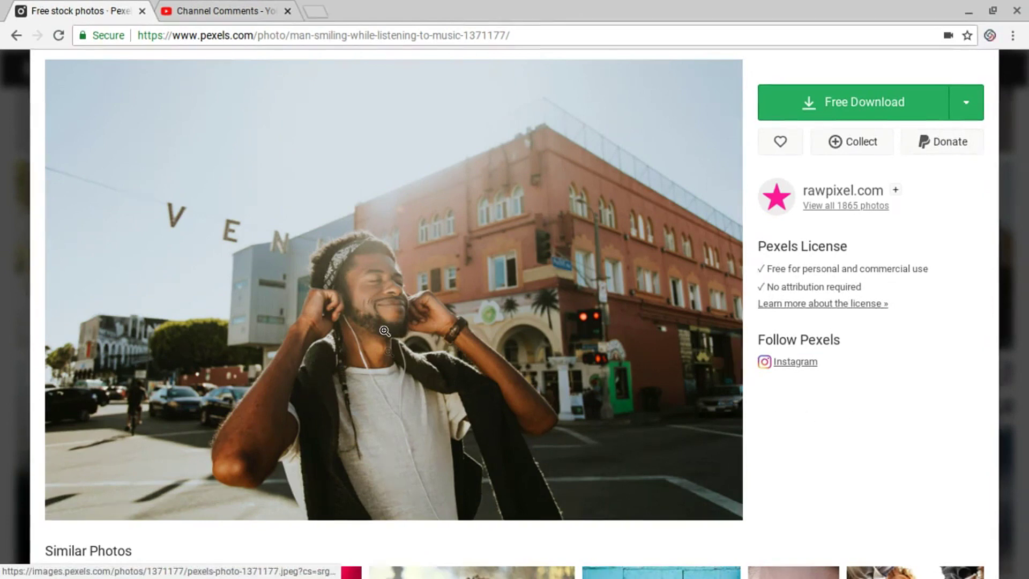
pyautogui.click(966, 101)
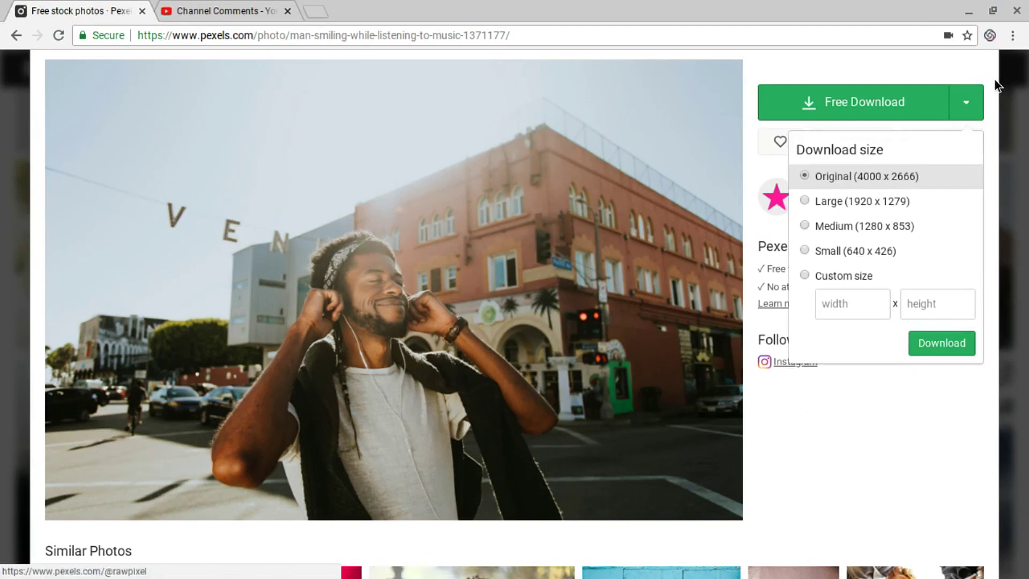
pyautogui.click(966, 105)
pyautogui.click(970, 106)
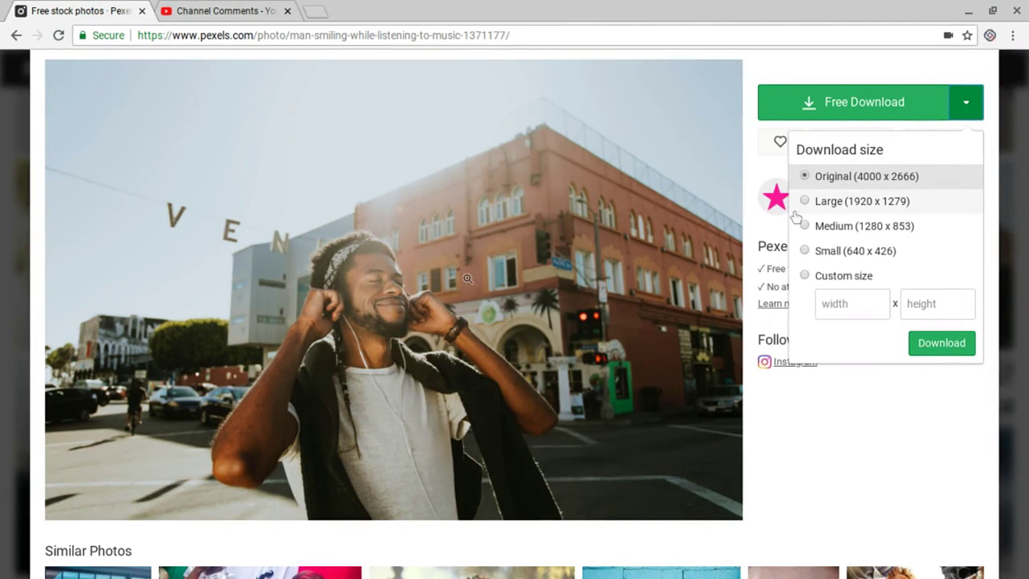
# Step: Copy the Pexels photo, switch to Gravit Designer, and paste it onto the blank Facebook Cover page
pyautogui.rightClick(403, 298)
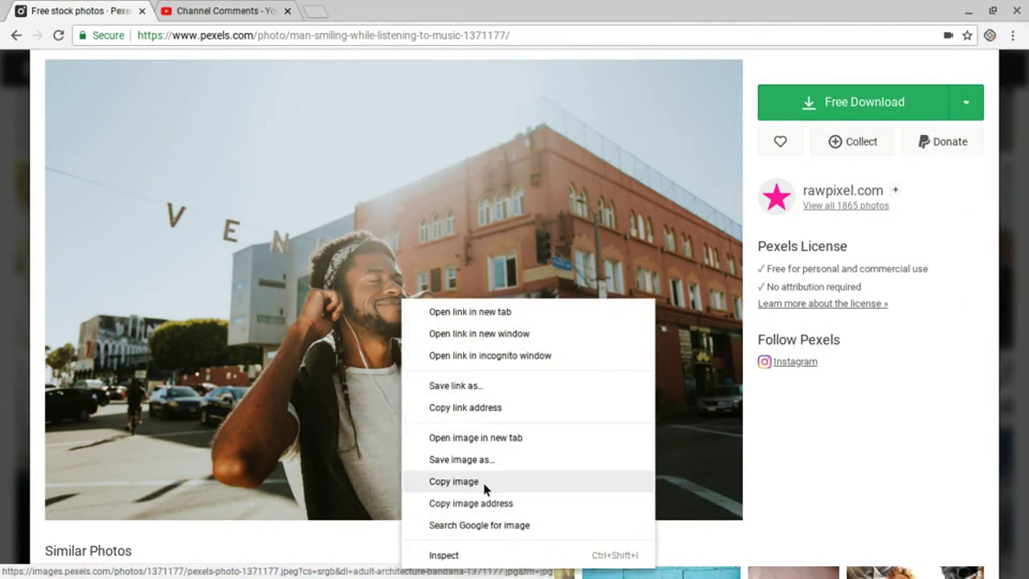
pyautogui.click(524, 479)
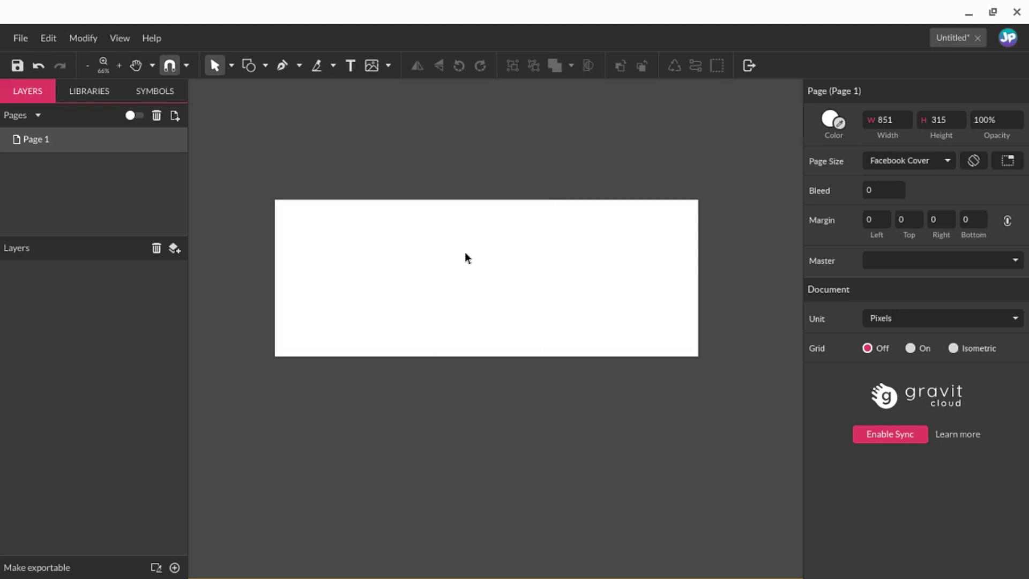
pyautogui.hotkey('ctrl', 'v')
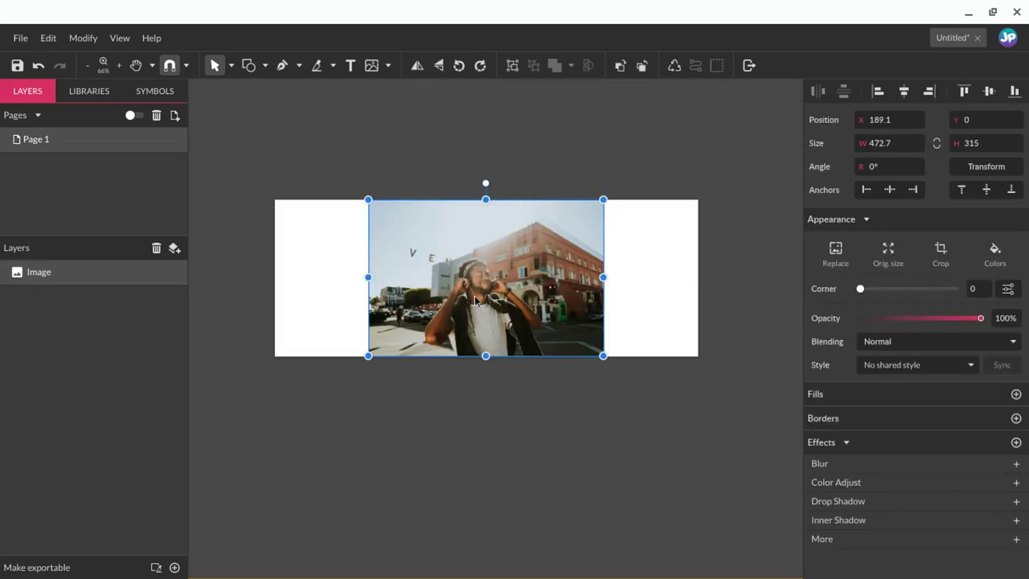
# Step: Duplicate the pasted photo and place the copy just to the right of the original
pyautogui.click(574, 431)
pyautogui.press('space')
pyautogui.moveTo(553, 382); pyautogui.dragTo(424, 366)
pyautogui.click(396, 267)
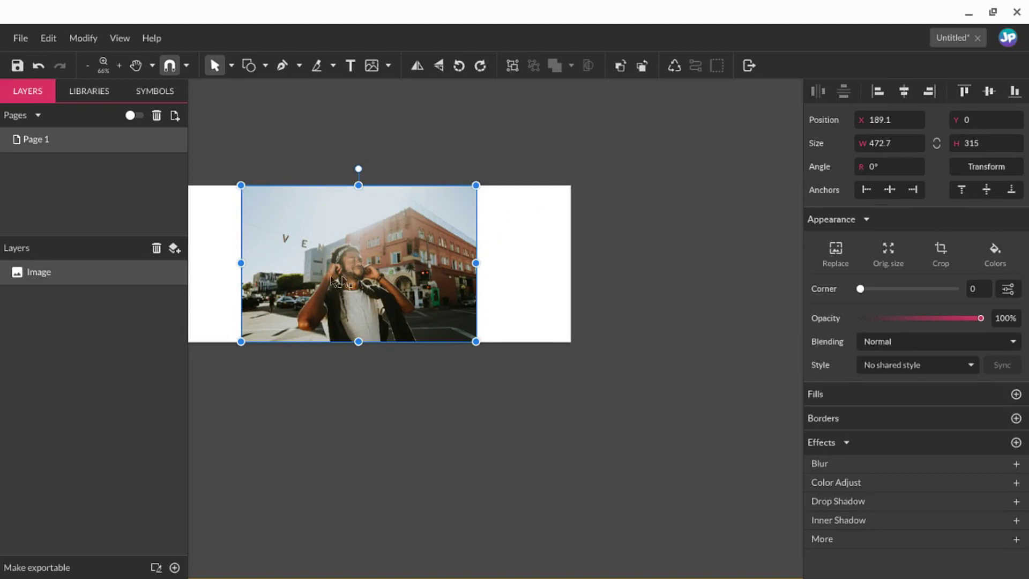
pyautogui.hotkey('ctrl', 'd')
pyautogui.moveTo(298, 274); pyautogui.dragTo(547, 274)
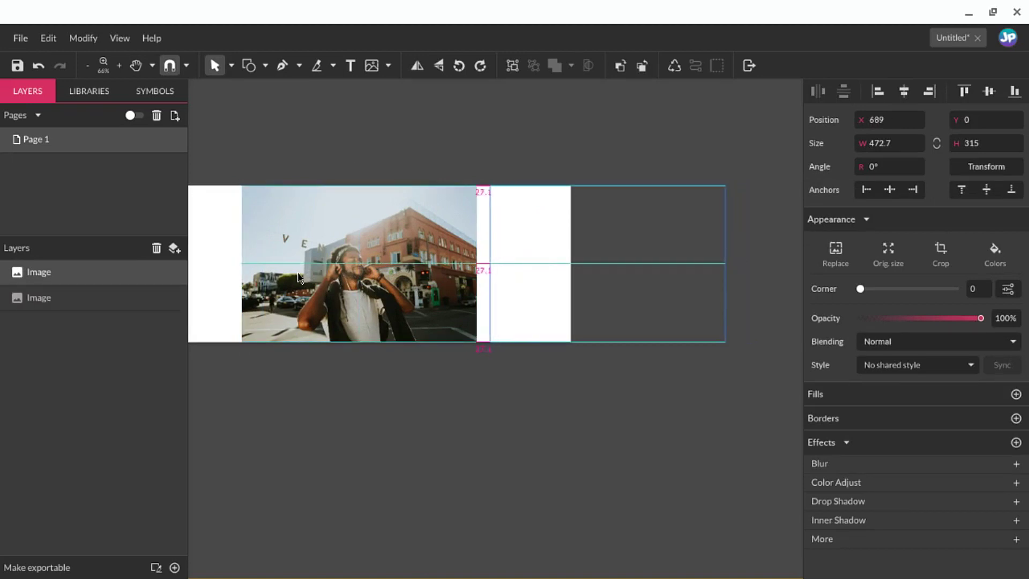
pyautogui.click(567, 417)
pyautogui.press('h')
pyautogui.moveTo(525, 416); pyautogui.dragTo(591, 392)
pyautogui.press('v')
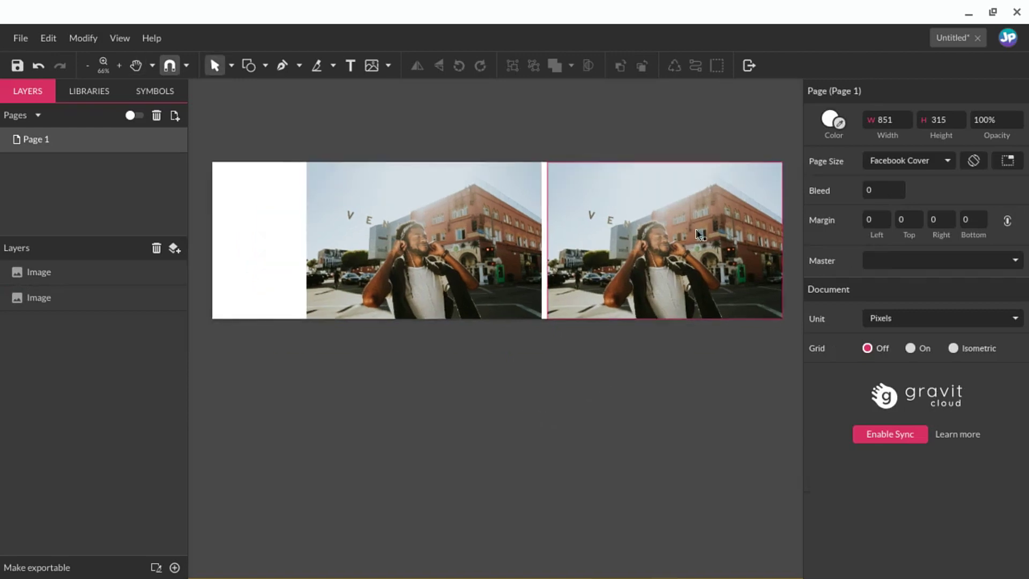
# Step: Move the duplicate photo below the page to about X 378, Y 333
pyautogui.moveTo(701, 235); pyautogui.dragTo(482, 442)
pyautogui.click(661, 392)
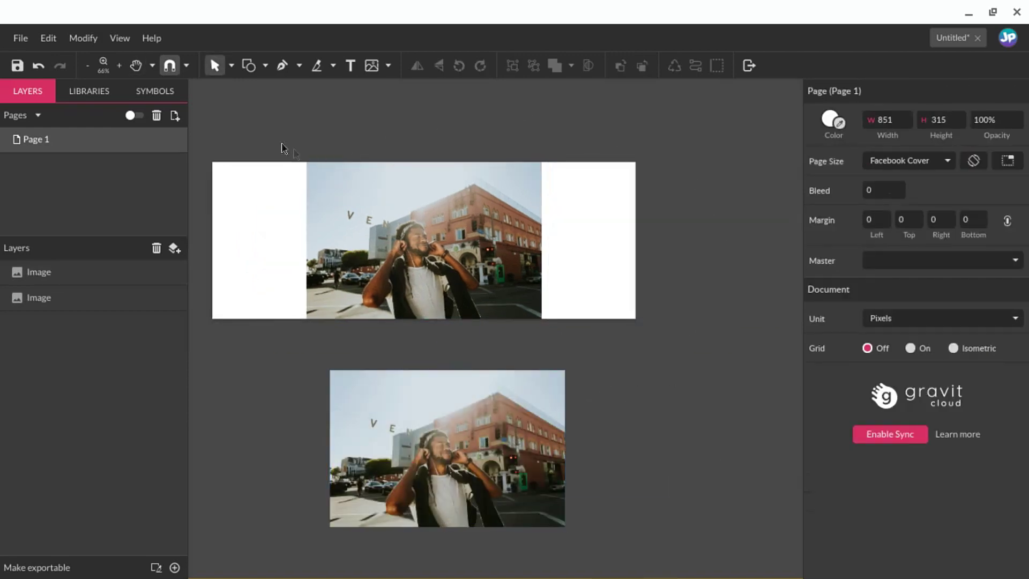
pyautogui.press('space')
pyautogui.moveTo(280, 420)
pyautogui.mouseDown()
pyautogui.moveTo(419, 471)
pyautogui.moveTo(293, 387)
pyautogui.moveTo(288, 405)
pyautogui.mouseUp()
pyautogui.moveTo(477, 432)
pyautogui.mouseDown()
pyautogui.moveTo(641, 315)
pyautogui.moveTo(689, 224)
pyautogui.moveTo(721, 239)
pyautogui.moveTo(720, 214)
pyautogui.moveTo(709, 313)
pyautogui.moveTo(490, 420)
pyautogui.moveTo(510, 388)
pyautogui.moveTo(559, 394)
pyautogui.mouseUp()
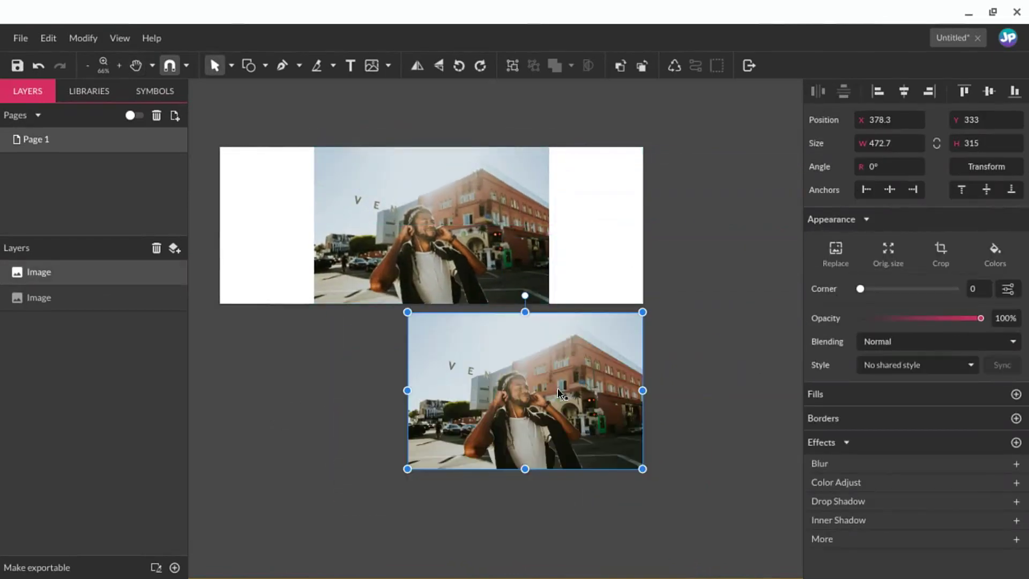
pyautogui.click(742, 338)
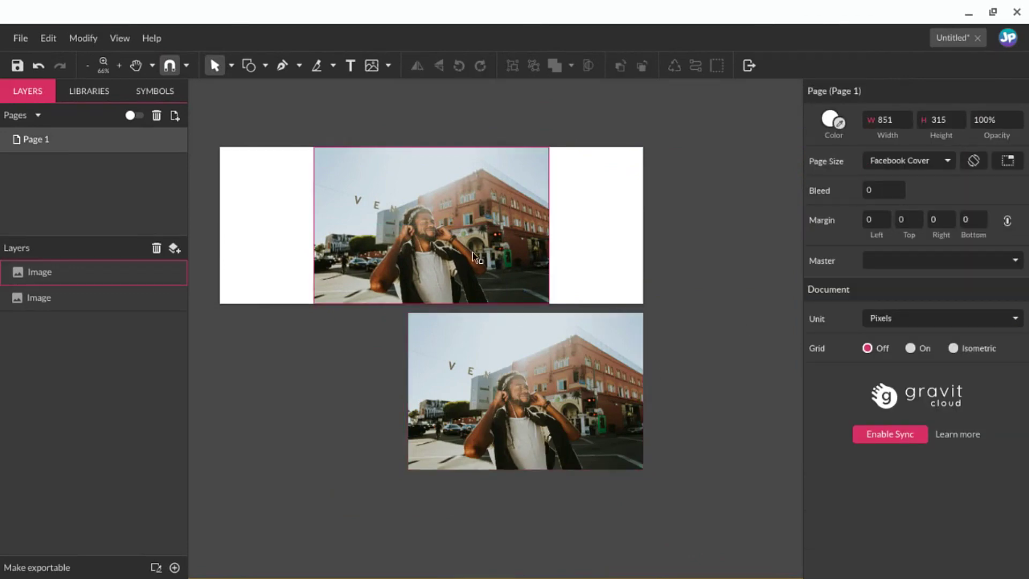
# Step: Move the duplicate photo back beside the original, at about X 680, Y 0
pyautogui.moveTo(557, 417); pyautogui.dragTo(622, 301)
pyautogui.click(626, 351)
pyautogui.press('space')
pyautogui.press('v')
pyautogui.click(533, 426)
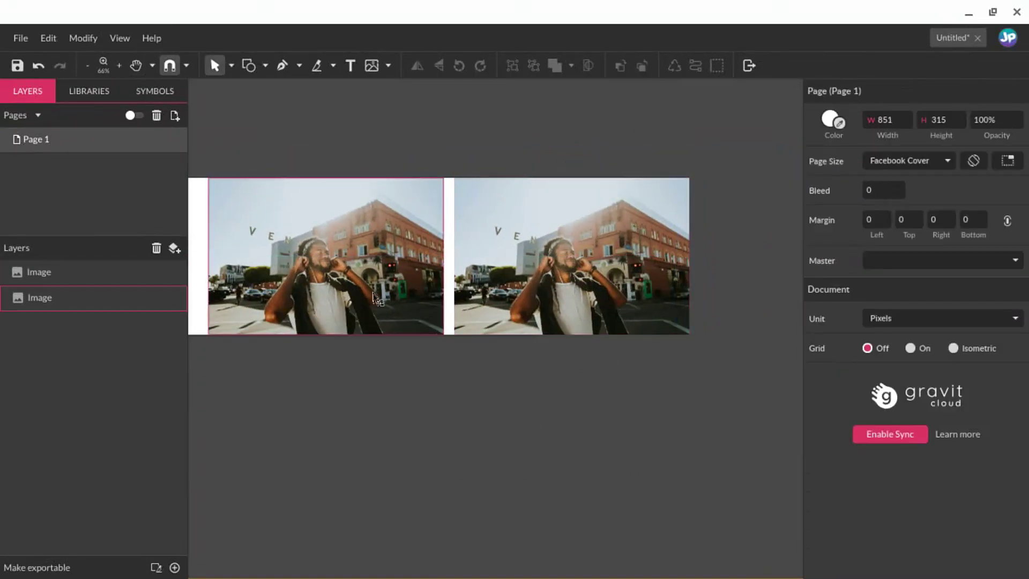
# Step: Delete the duplicate photo beside the original
pyautogui.scroll(-2, 375, 299)
pyautogui.click(552, 295)
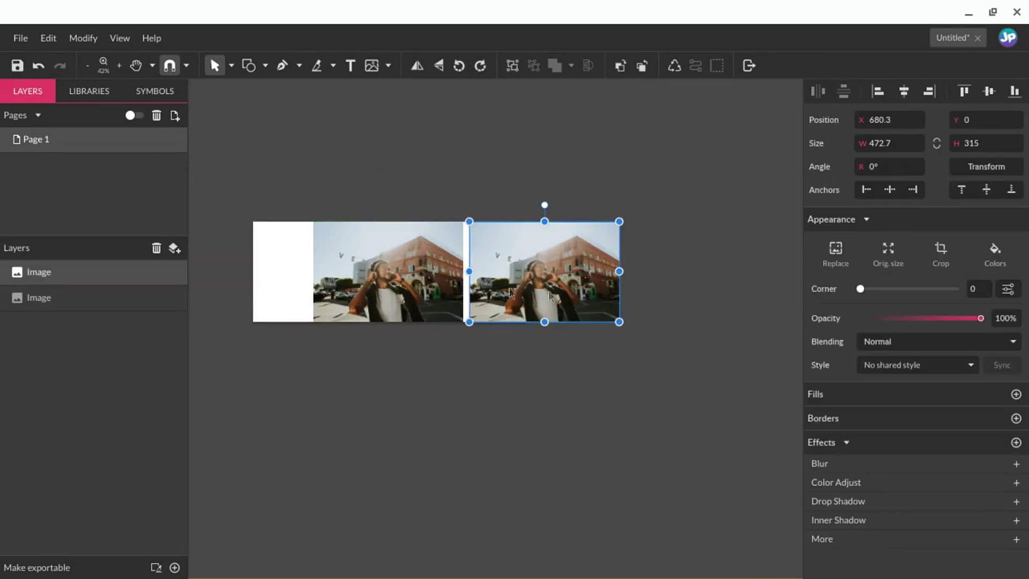
pyautogui.press('Delete')
# Step: Enlarge the remaining photo proportionally to span the page's full width, at 851 by about 567 px
pyautogui.click(399, 291)
pyautogui.moveTo(463, 221); pyautogui.dragTo(506, 192)
pyautogui.moveTo(312, 257); pyautogui.dragTo(253, 257)
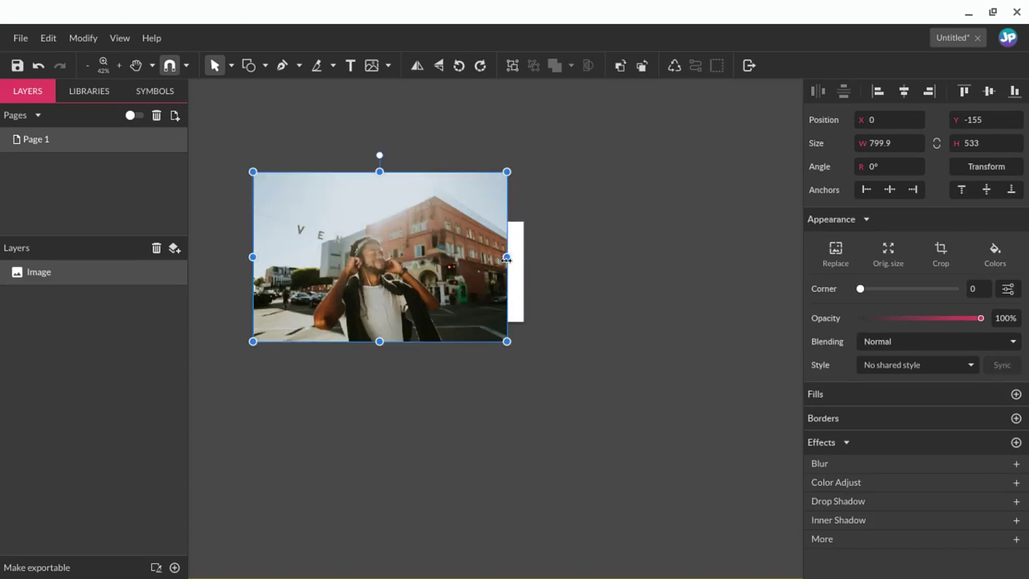
pyautogui.moveTo(506, 260); pyautogui.dragTo(615, 257)
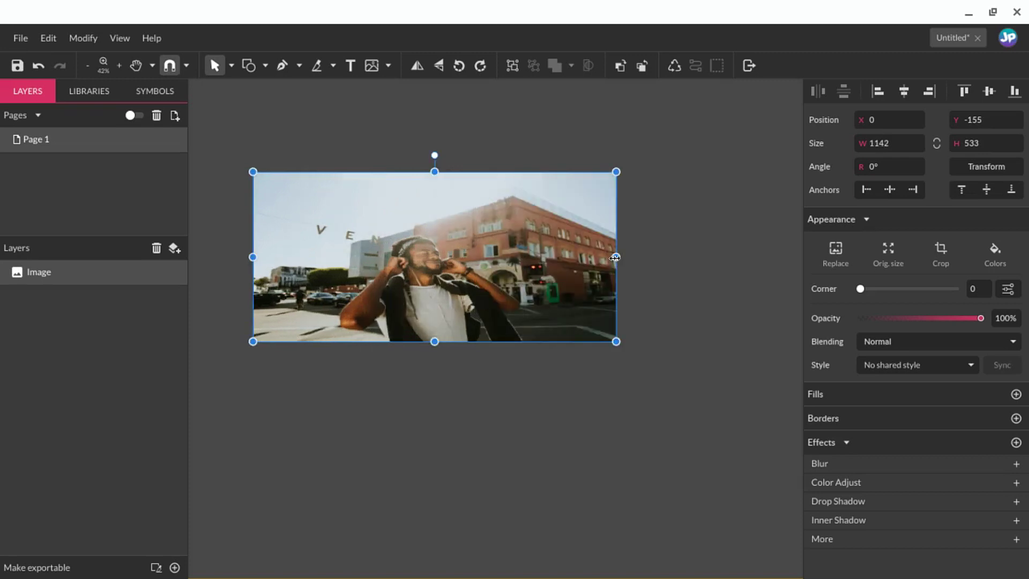
pyautogui.hotkey('ctrl', 'z')
pyautogui.moveTo(506, 257); pyautogui.dragTo(524, 261)
pyautogui.click(647, 266)
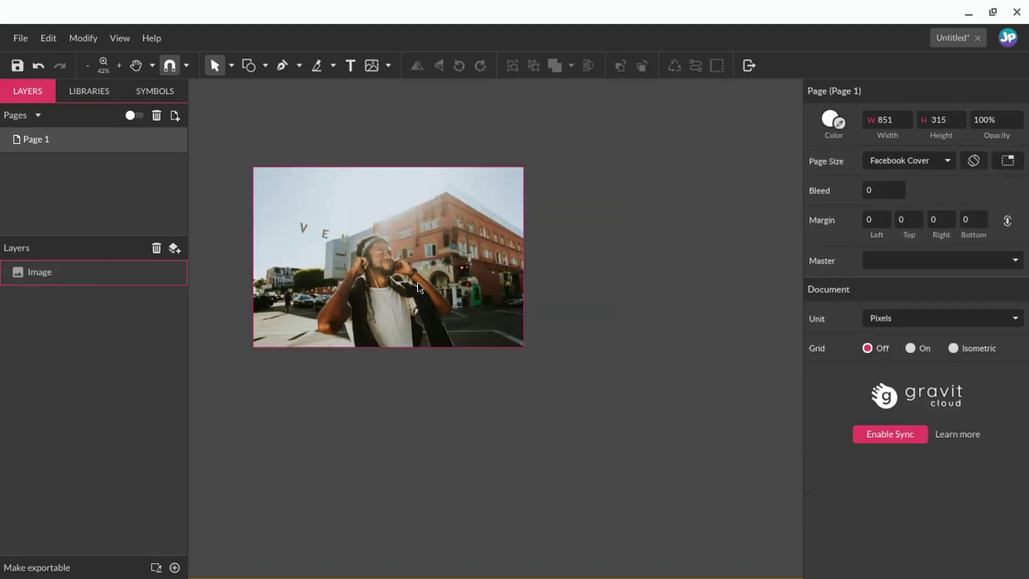
# Step: Duplicate the enlarged photo and place the copy to the right of the original with a small gap
pyautogui.click(420, 265)
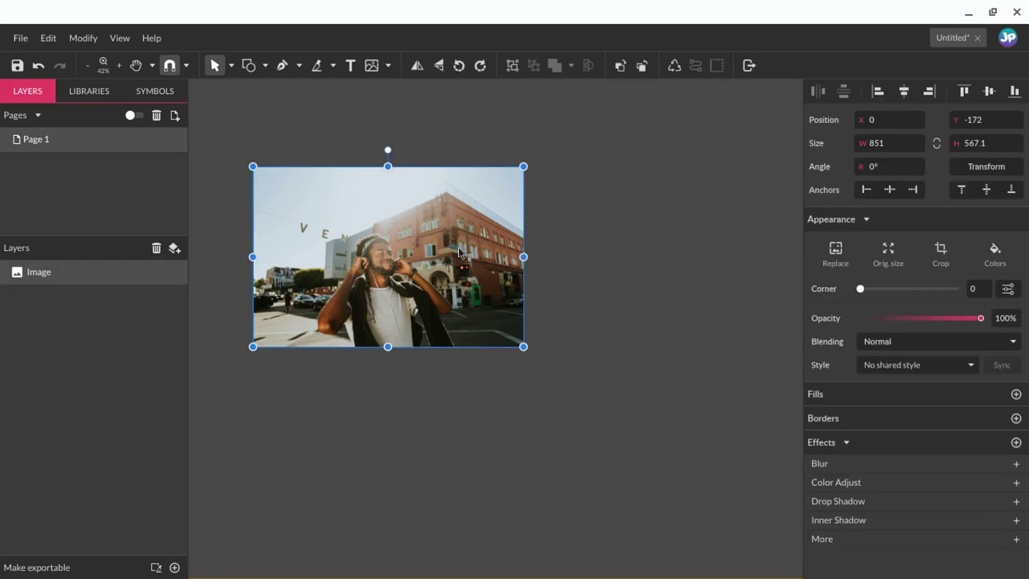
pyautogui.hotkey('ctrl', 'd')
pyautogui.moveTo(387, 267); pyautogui.dragTo(673, 269)
pyautogui.click(661, 430)
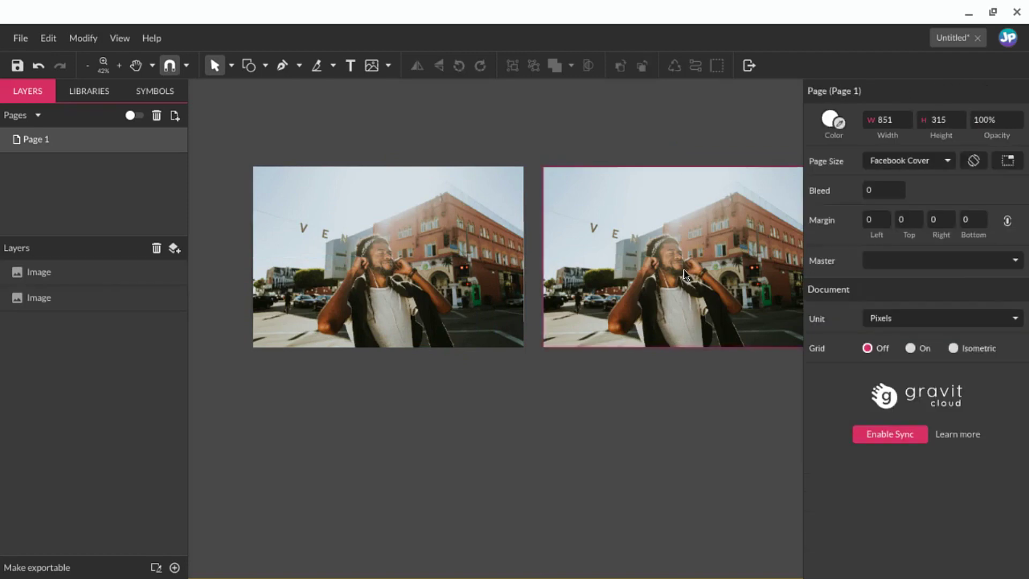
pyautogui.moveTo(420, 290); pyautogui.dragTo(523, 304)
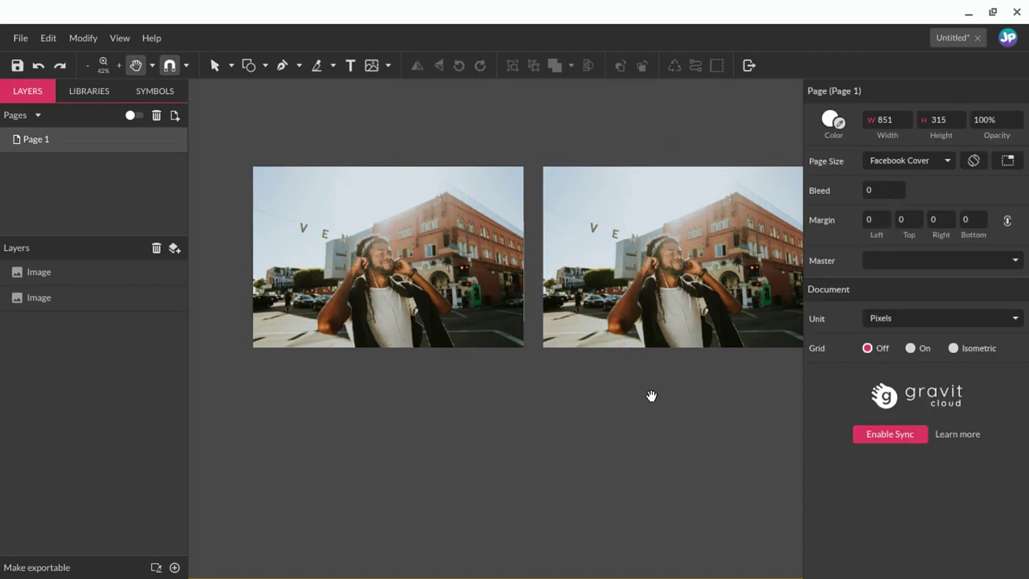
pyautogui.moveTo(651, 394); pyautogui.dragTo(432, 407)
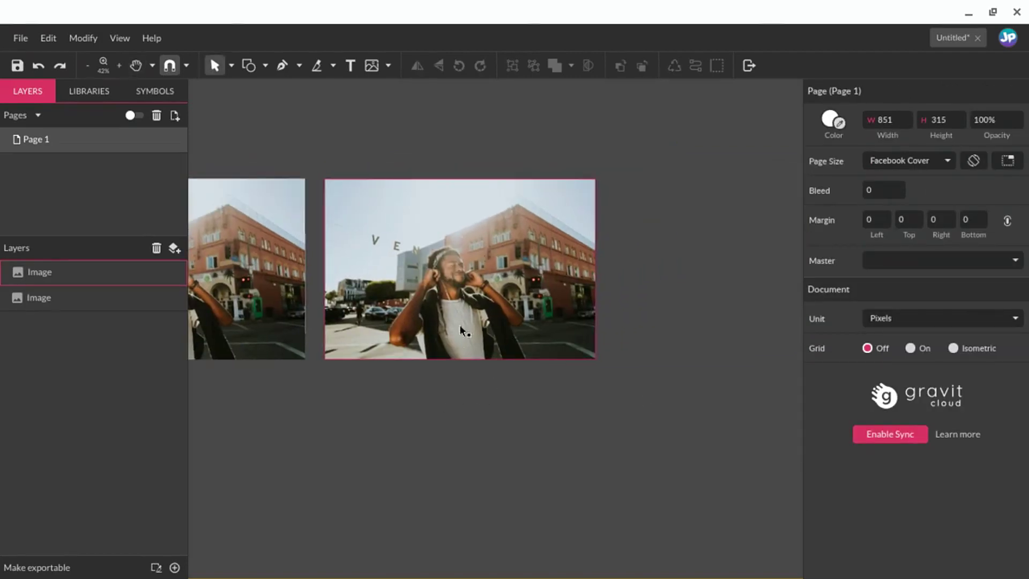
# Step: Examine the man's outline up close in the duplicate photo and clear the selection
pyautogui.scroll(10, 451, 326)
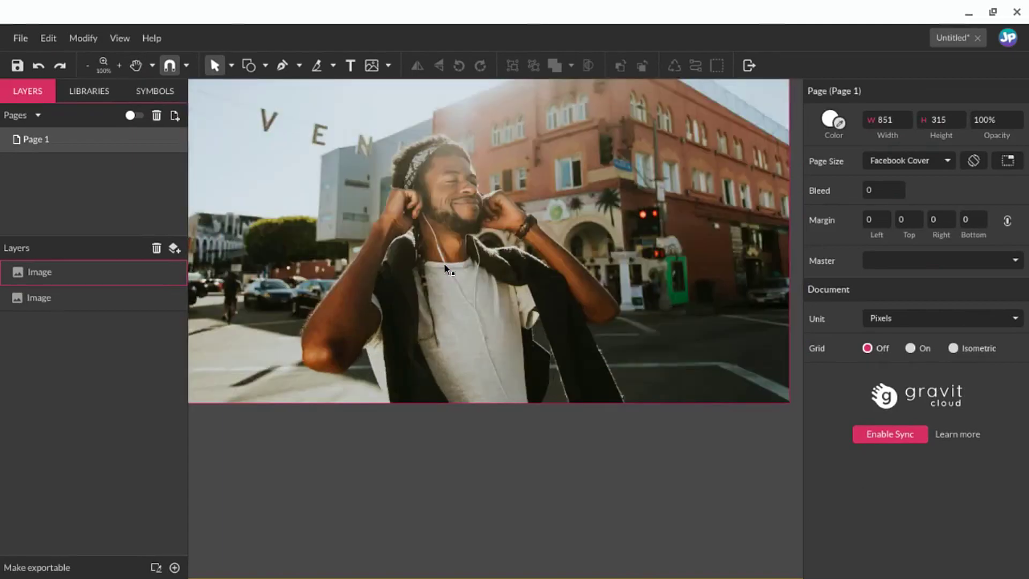
pyautogui.scroll(-4, 444, 253)
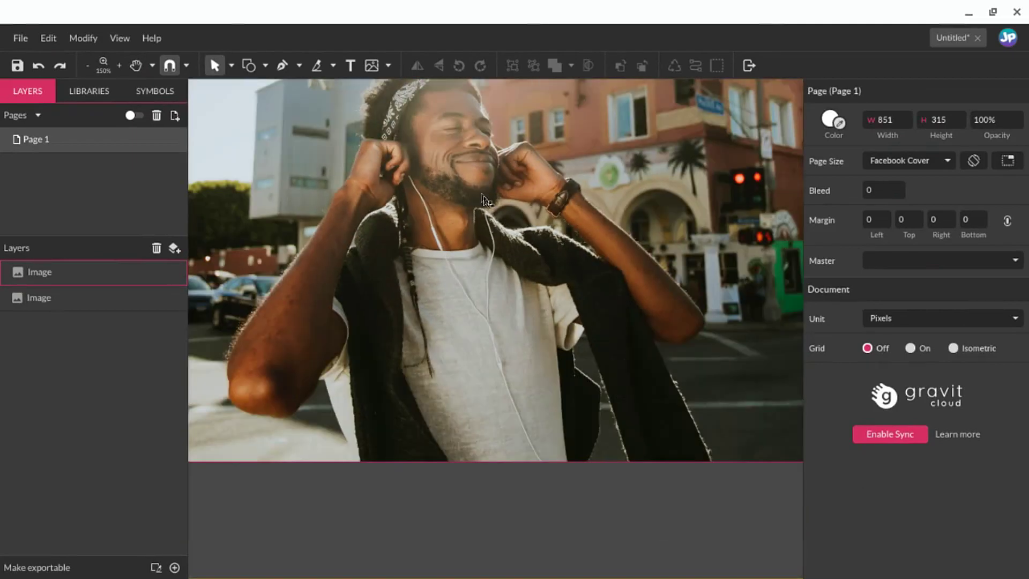
pyautogui.press('space')
pyautogui.moveTo(488, 205); pyautogui.dragTo(438, 223)
pyautogui.press('v')
pyautogui.click(485, 278)
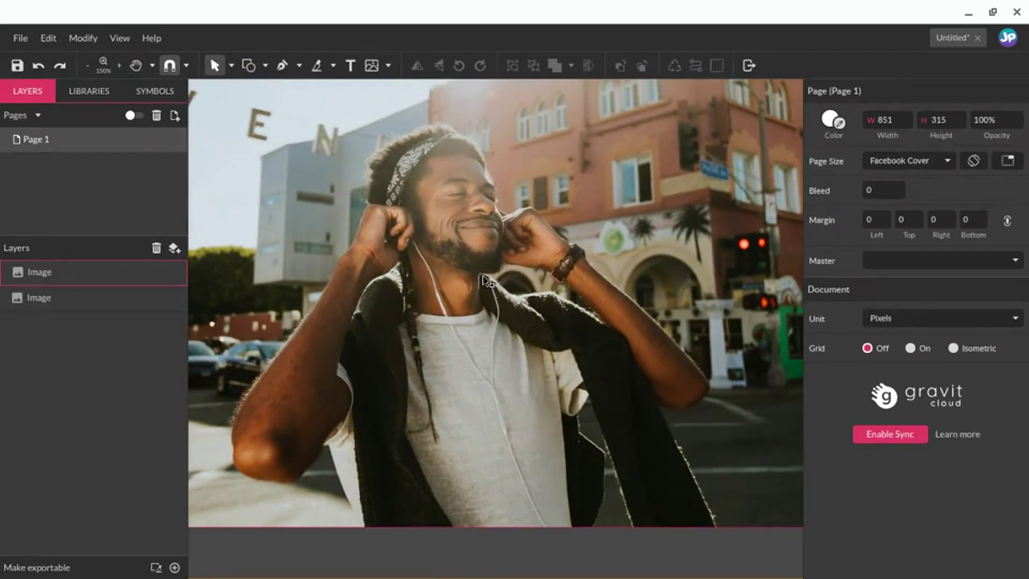
pyautogui.scroll(2, 484, 278)
pyautogui.scroll(-5, 485, 279)
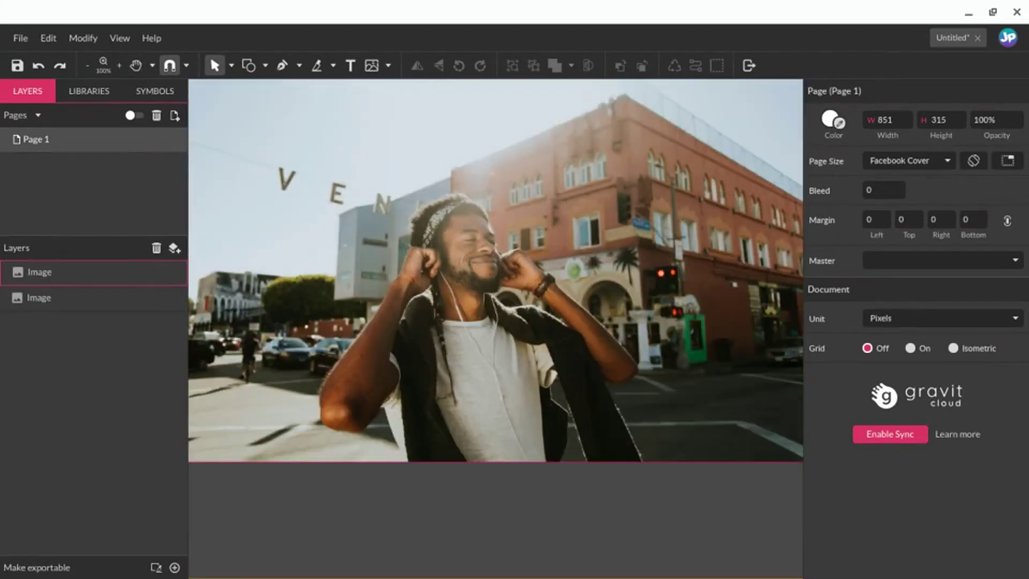
pyautogui.scroll(3, 485, 279)
pyautogui.press('space')
pyautogui.moveTo(484, 279); pyautogui.dragTo(496, 267)
pyautogui.press('v')
pyautogui.click(437, 113)
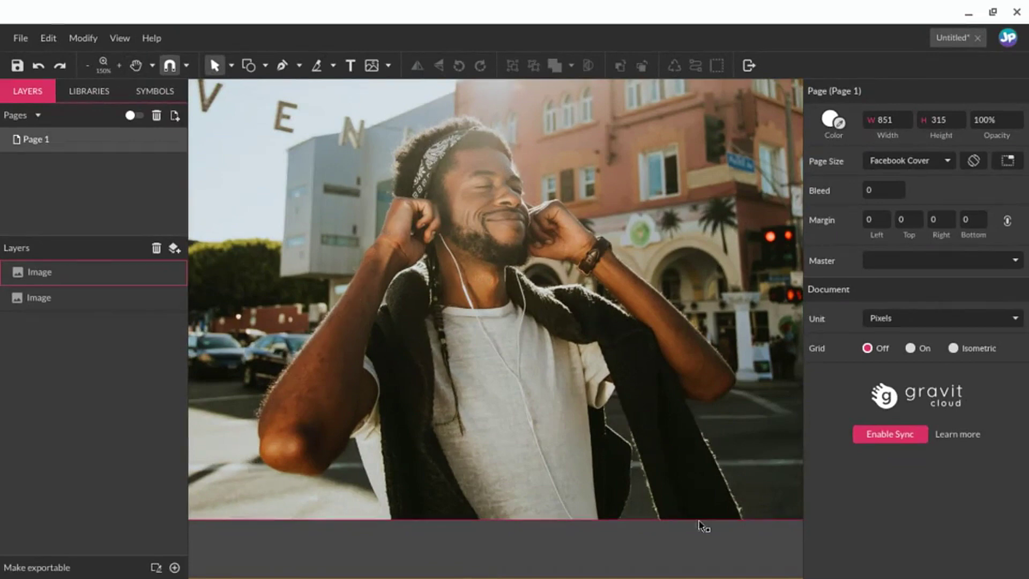
pyautogui.press('Escape')
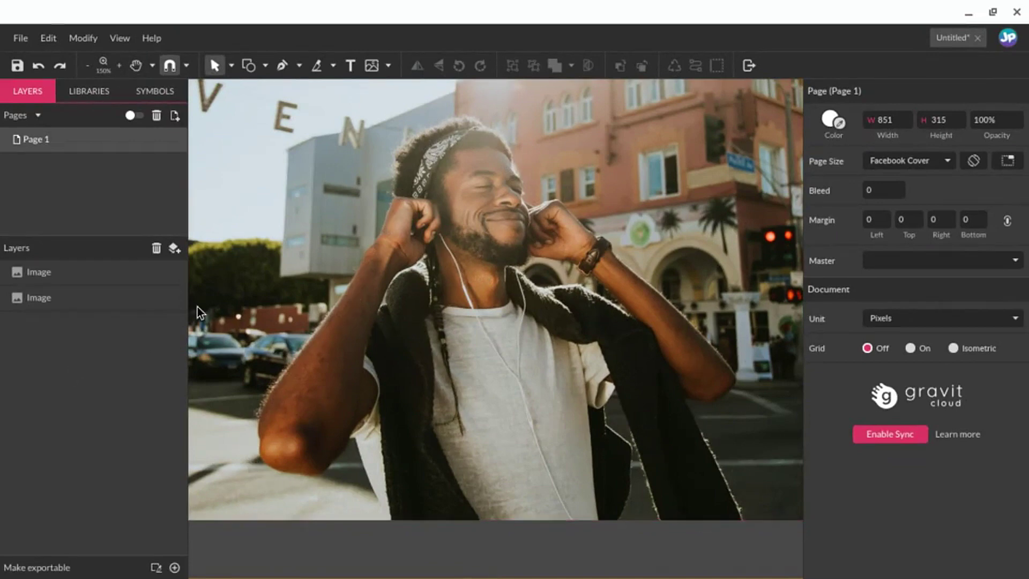
# Step: Start a Pen path at the top edge of the man's hair in the duplicate photo, trying and undoing one curved segment
pyautogui.click(463, 152)
pyautogui.scroll(2, 460, 159)
pyautogui.scroll(5, 450, 140)
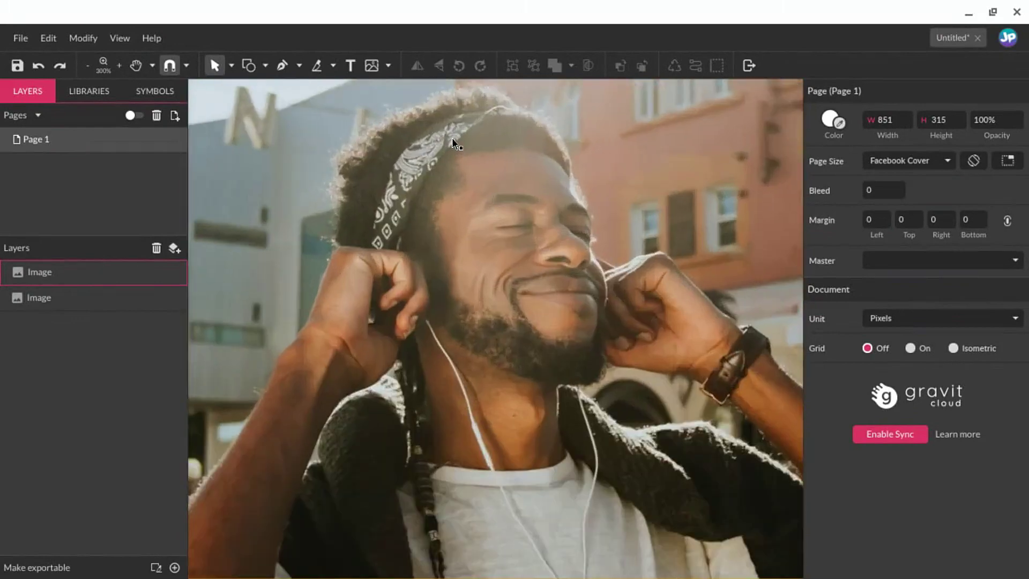
pyautogui.scroll(-4, 461, 177)
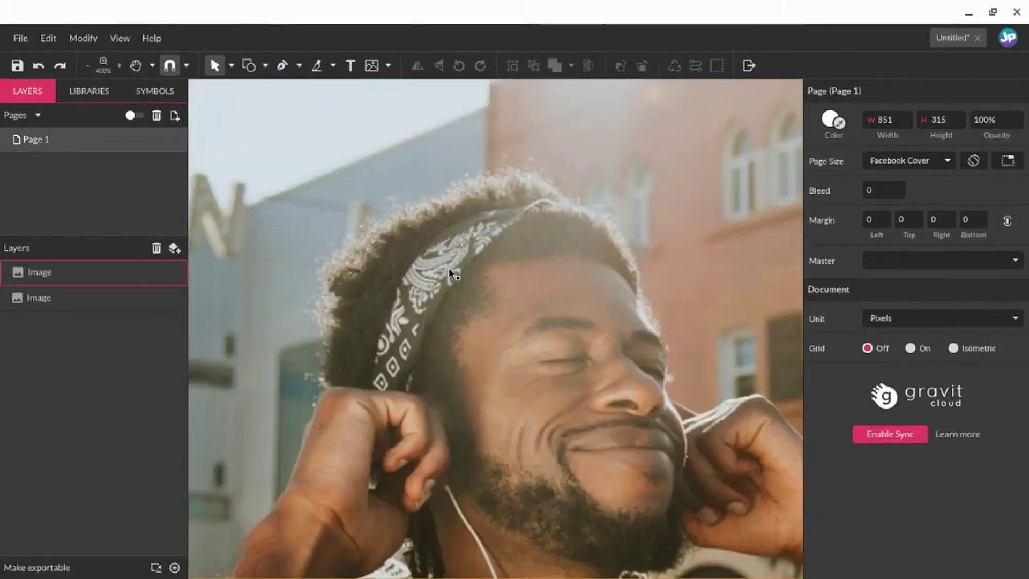
pyautogui.scroll(1, 495, 263)
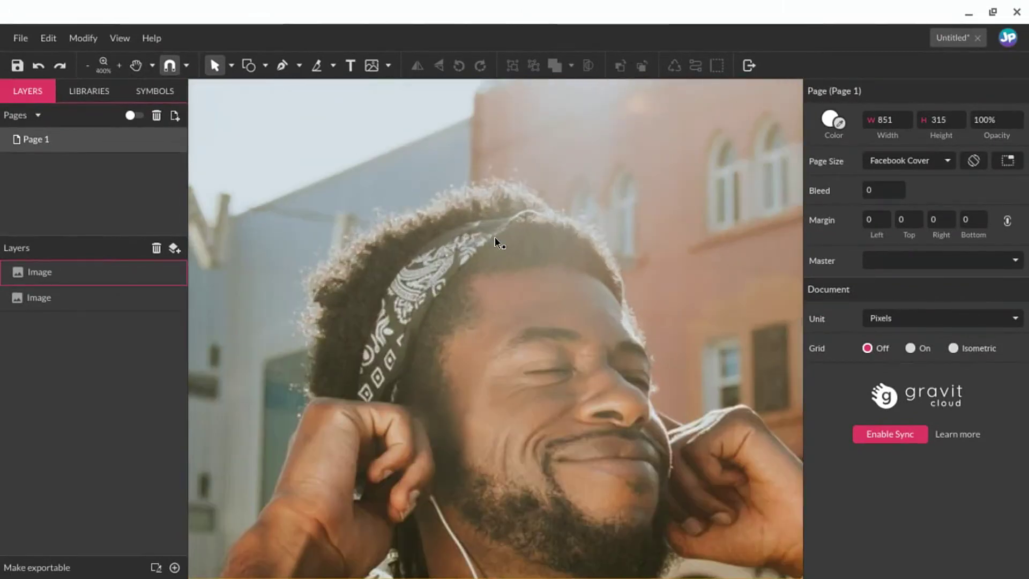
pyautogui.press('p')
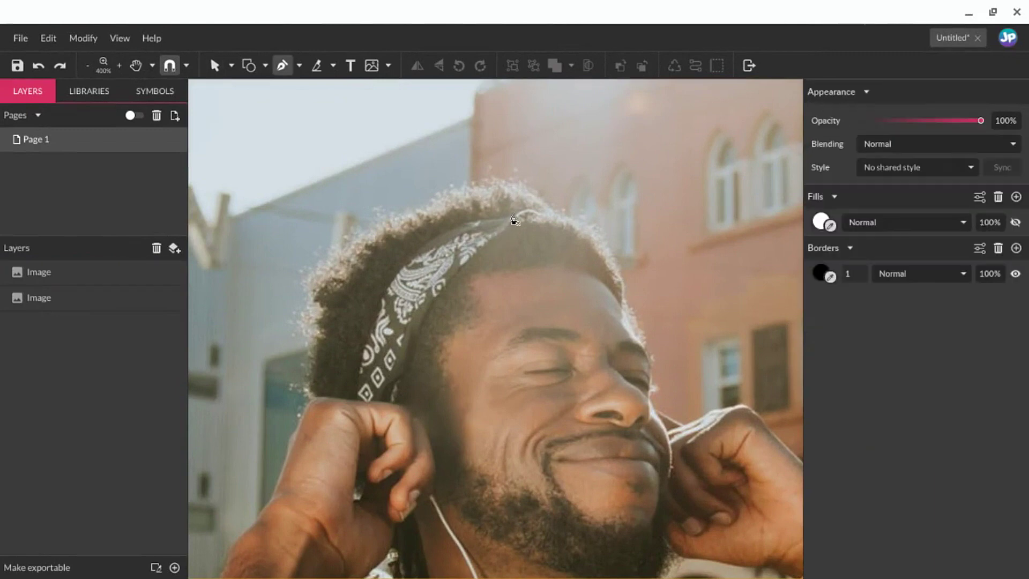
pyautogui.click(552, 210)
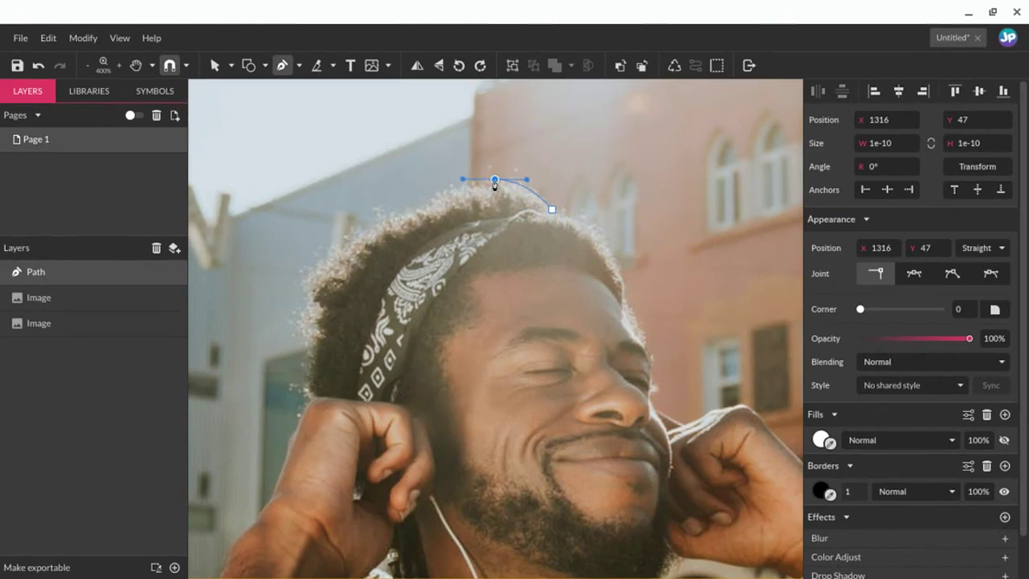
pyautogui.moveTo(495, 184); pyautogui.dragTo(494, 183)
pyautogui.hotkey('ctrl', 'z')
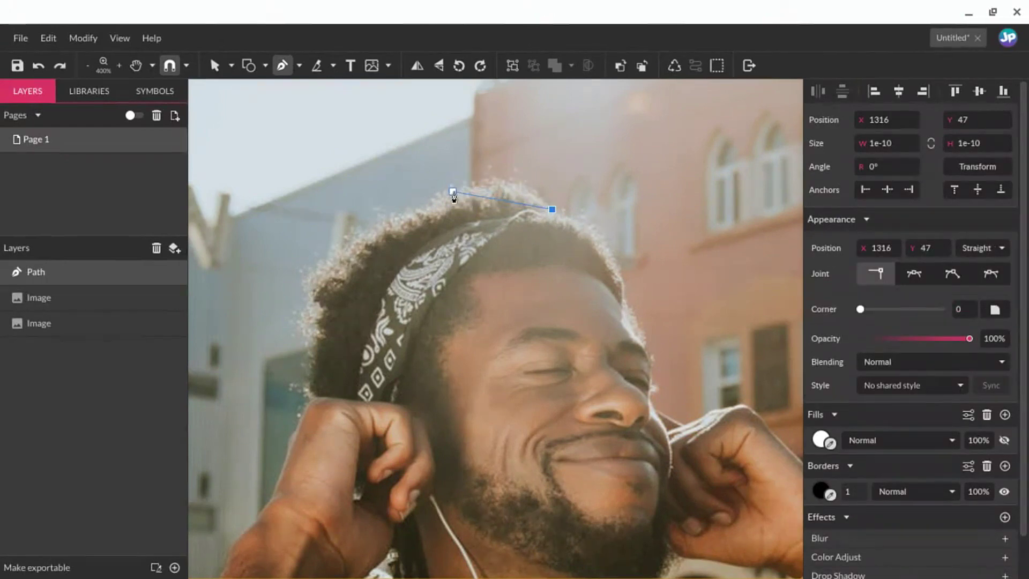
# Step: Trace the back of the man's hair with straight path segments down to his raised hand
pyautogui.click(453, 191)
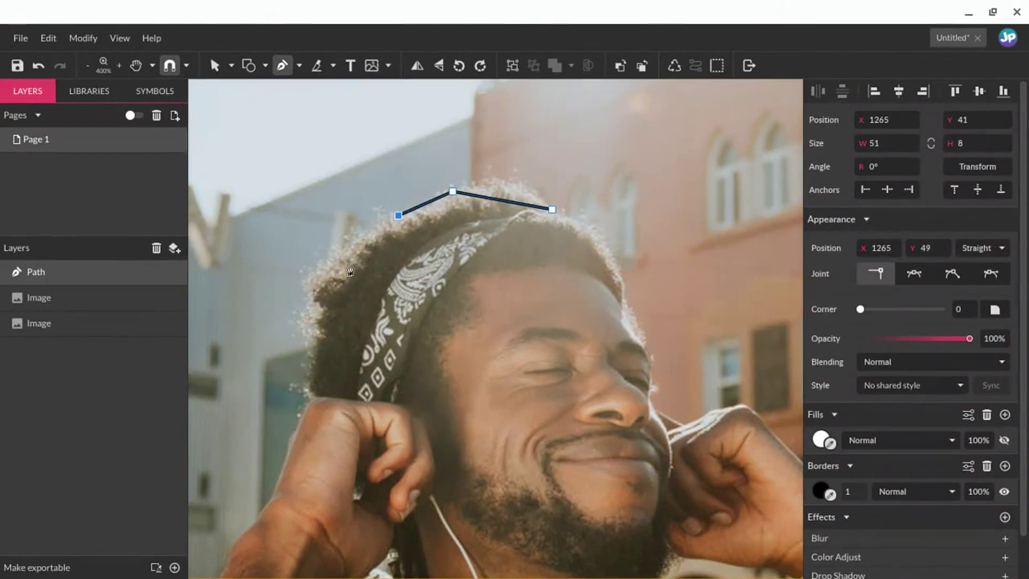
pyautogui.click(338, 259)
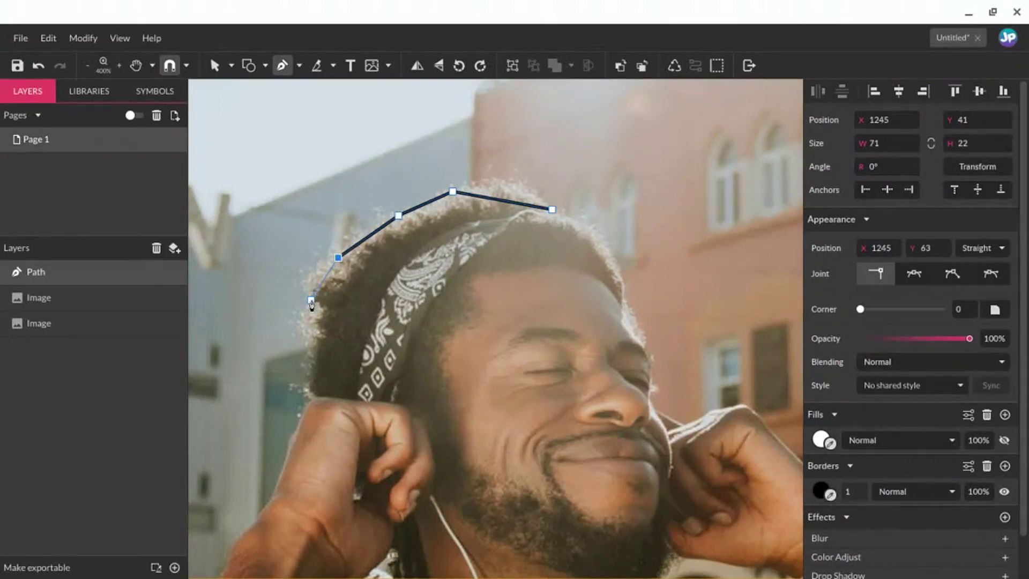
pyautogui.click(311, 299)
pyautogui.click(308, 372)
pyautogui.click(314, 397)
# Step: Continue the path along the outer edge of the raised hand down to the wrist
pyautogui.press('space')
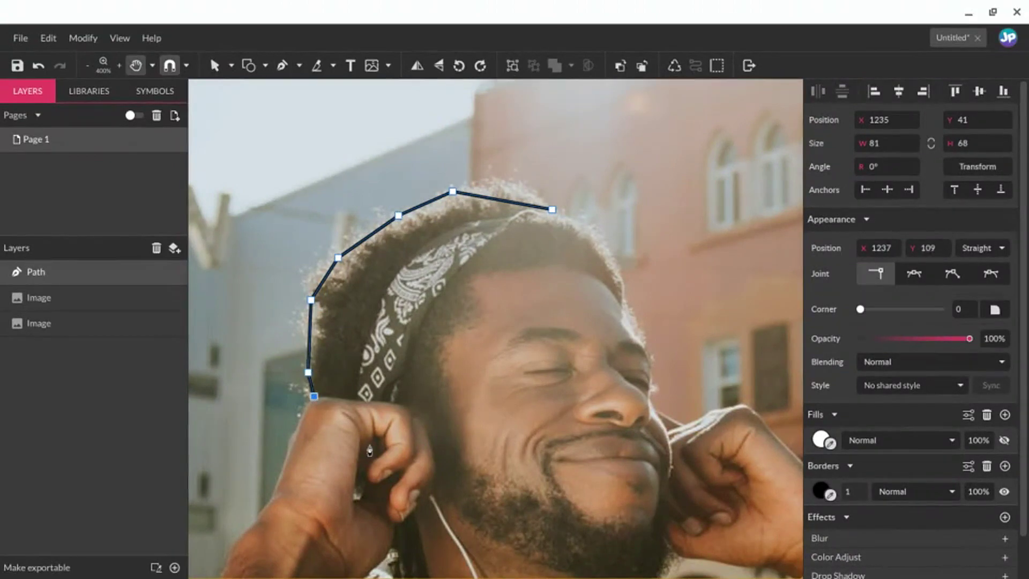
pyautogui.moveTo(366, 450); pyautogui.dragTo(655, 251)
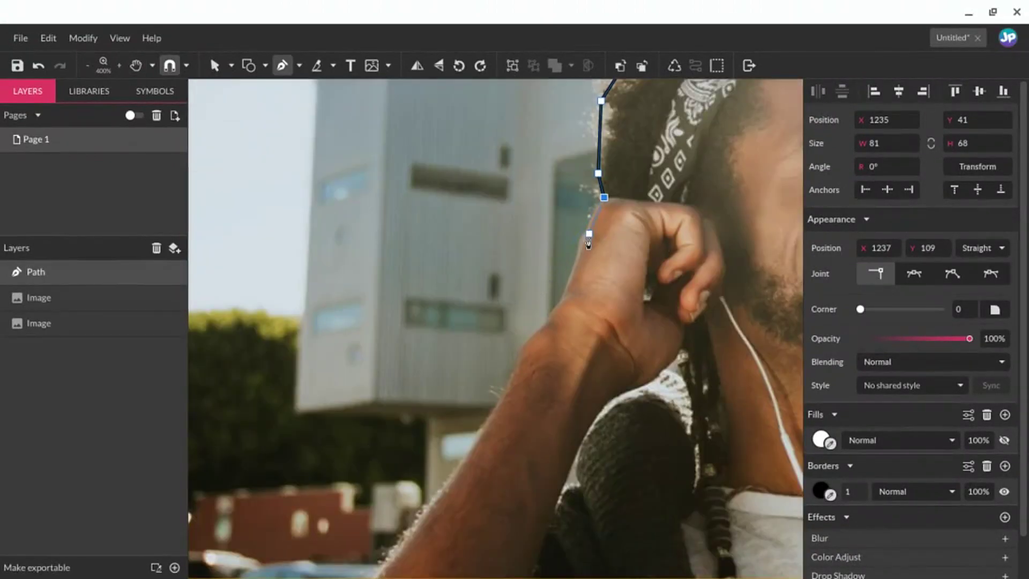
pyautogui.scroll(4, 588, 244)
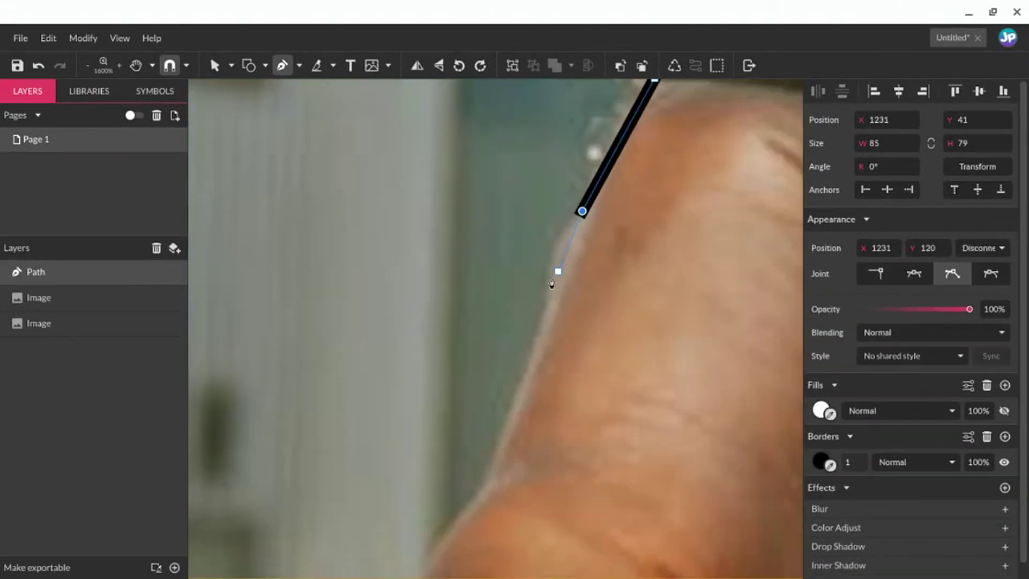
pyautogui.click(545, 283)
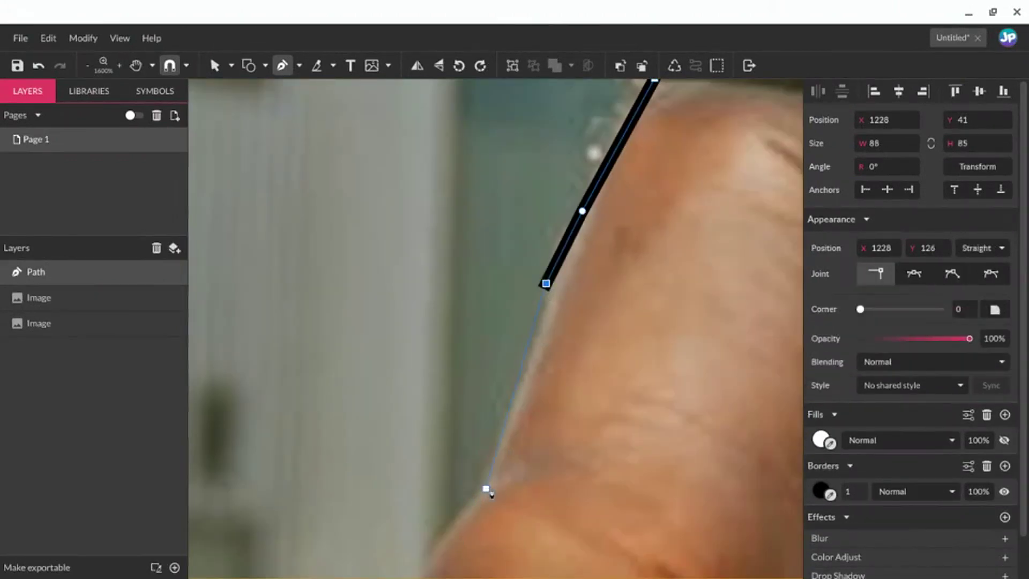
pyautogui.click(484, 488)
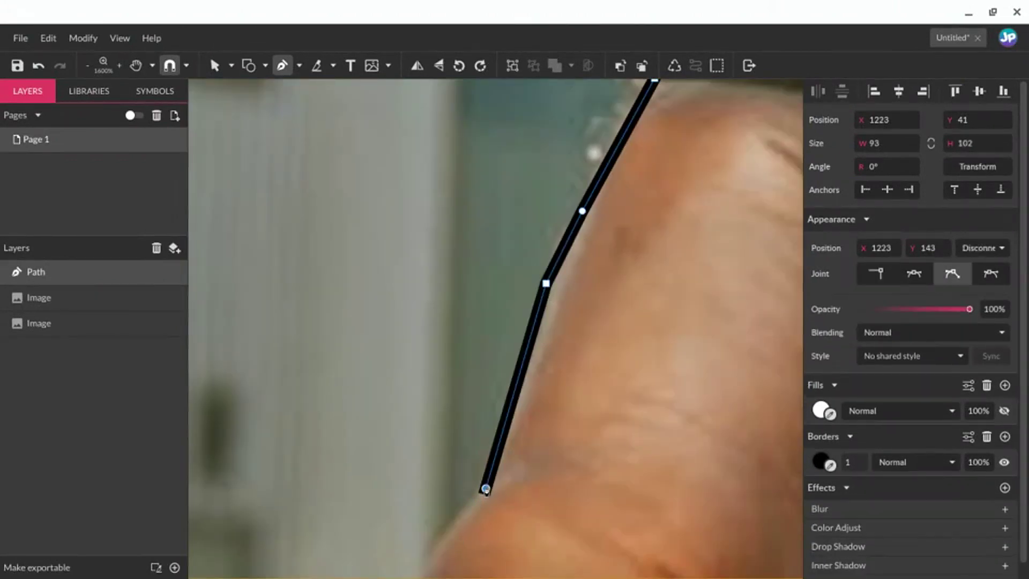
# Step: Turn off snapping and extend the path past the wrist onto the upper forearm's outer edge
pyautogui.click(173, 70)
pyautogui.scroll(-4, 612, 524)
pyautogui.press('space')
pyautogui.moveTo(557, 557); pyautogui.dragTo(585, 262)
pyautogui.scroll(2, 585, 262)
pyautogui.click(609, 219)
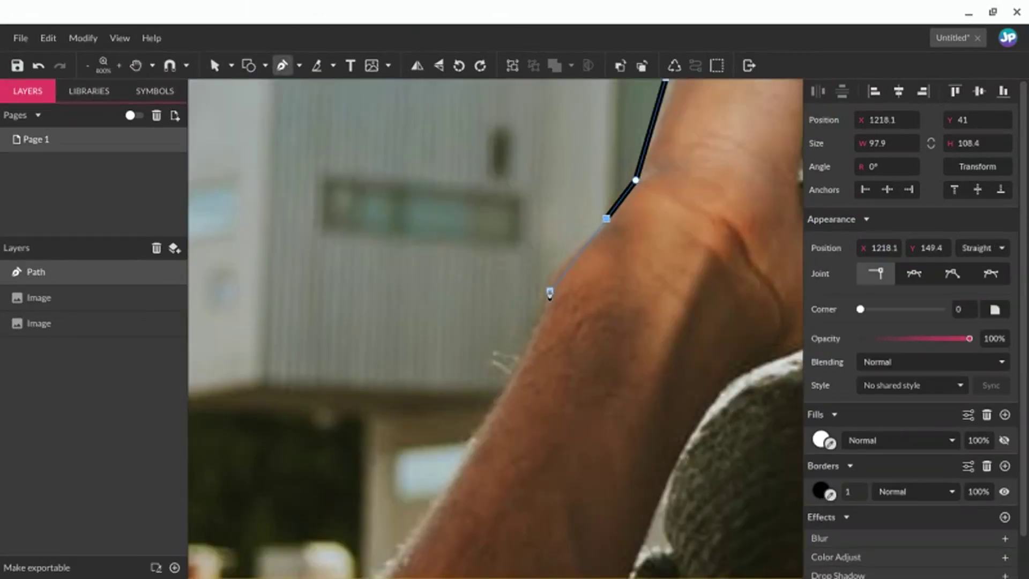
pyautogui.click(550, 290)
# Step: Extend the path with long straight segments down the forearm's outer edge to just above the elbow
pyautogui.press('space')
pyautogui.moveTo(464, 516); pyautogui.dragTo(612, 192)
pyautogui.scroll(-3, 463, 515)
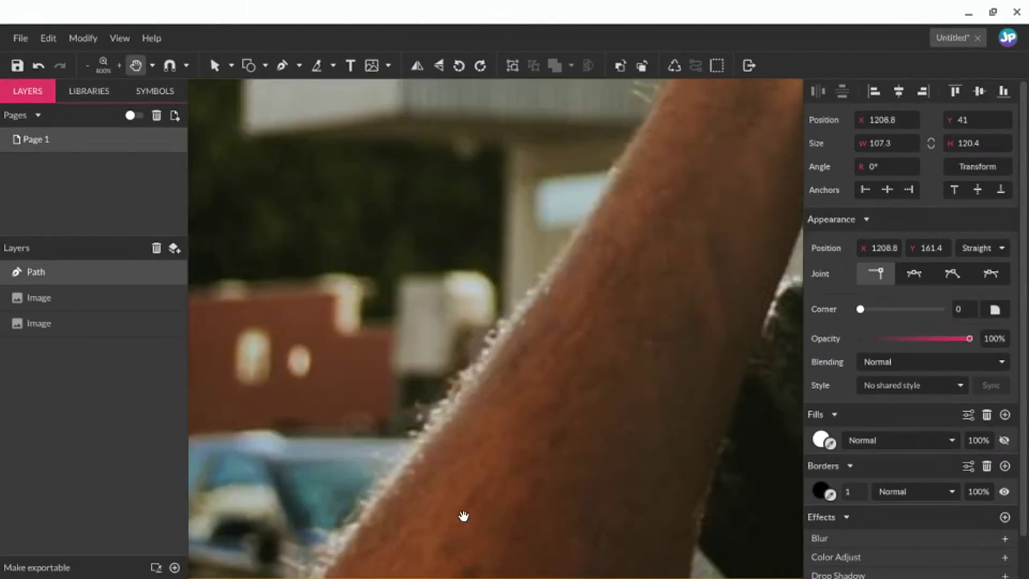
pyautogui.press('p')
pyautogui.click(490, 366)
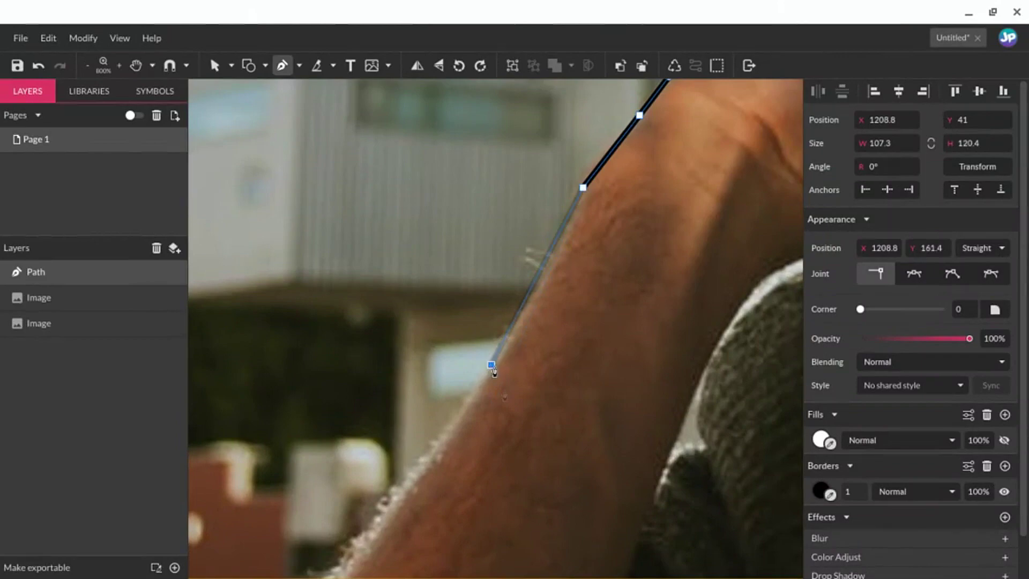
pyautogui.scroll(3, 489, 496)
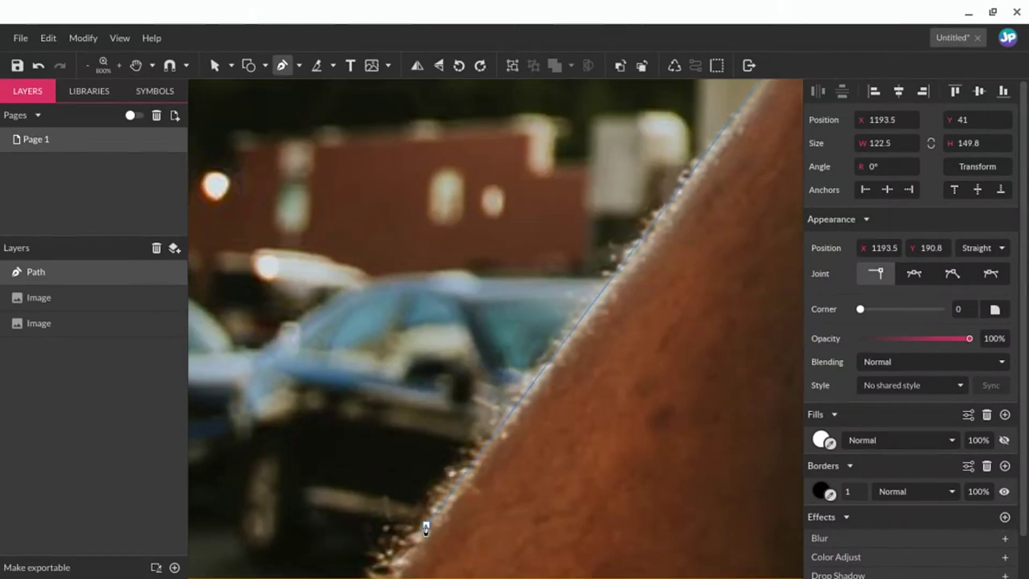
pyautogui.click(426, 529)
# Step: Trace the path around the elbow and up to the edge of the white shirt
pyautogui.scroll(-3, 427, 536)
pyautogui.scroll(3, 429, 541)
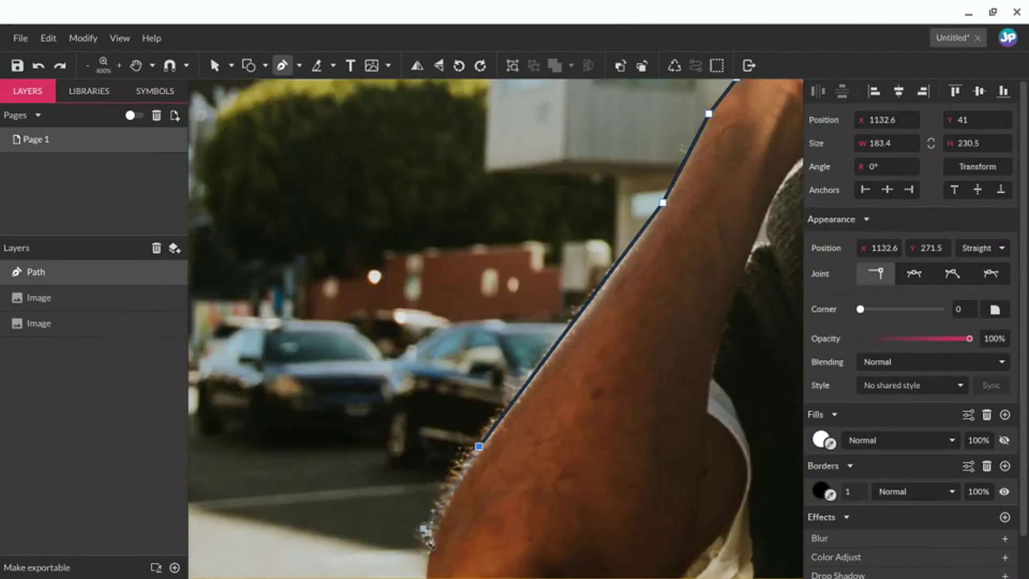
pyautogui.scroll(-5, 429, 541)
pyautogui.click(486, 378)
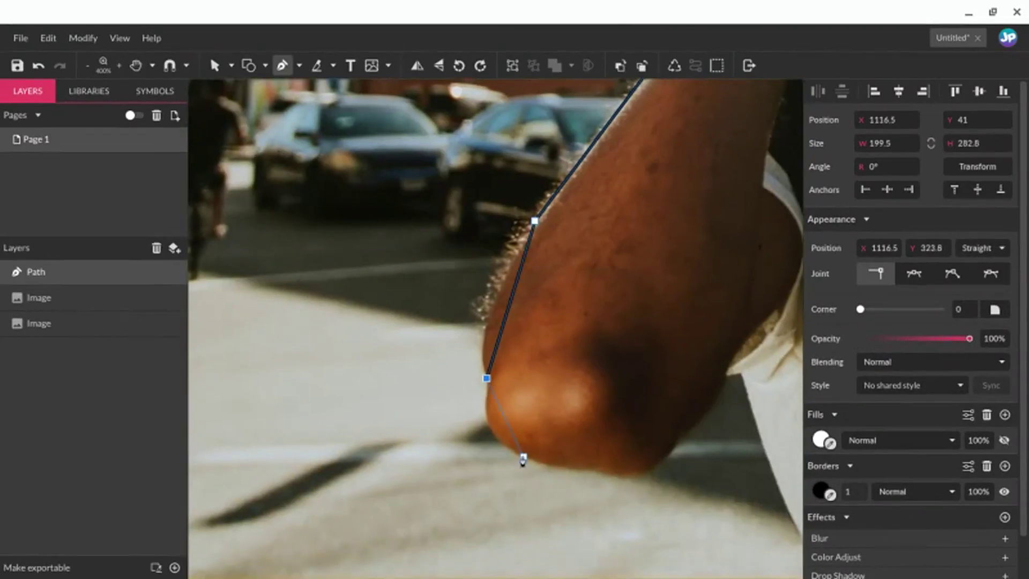
pyautogui.click(523, 456)
pyautogui.click(603, 473)
pyautogui.click(679, 441)
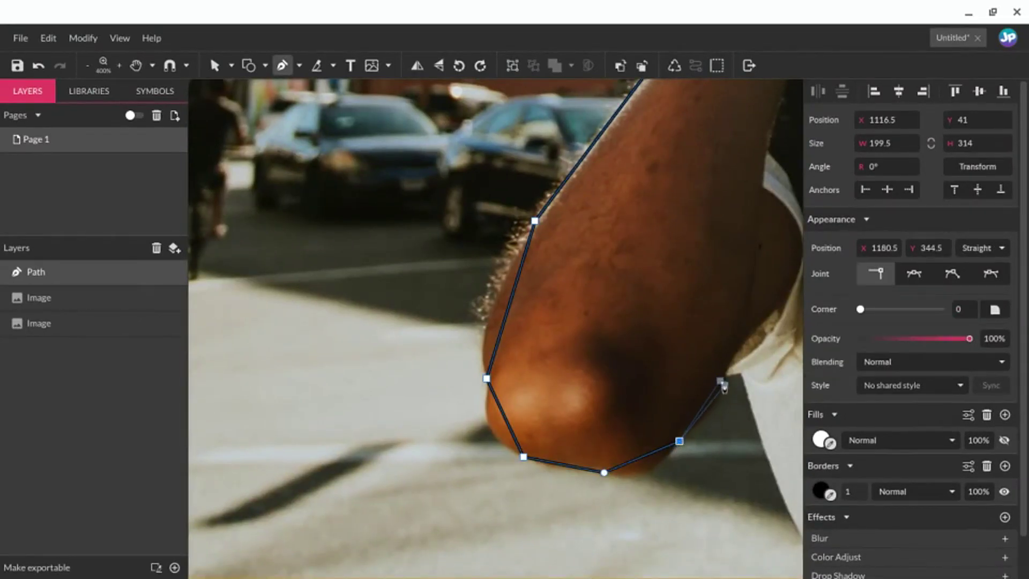
pyautogui.click(740, 374)
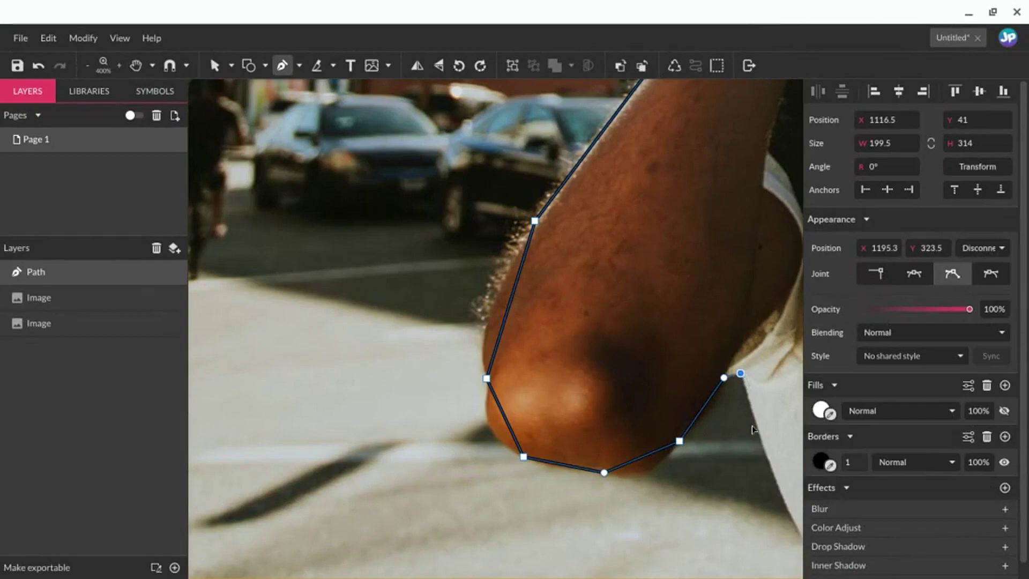
# Step: Continue the path down the white shirt's outer edge to the photo's bottom edge
pyautogui.scroll(5, 751, 433)
pyautogui.scroll(-6, 732, 416)
pyautogui.hscroll(8, 724, 406)
pyautogui.scroll(-3, 456, 382)
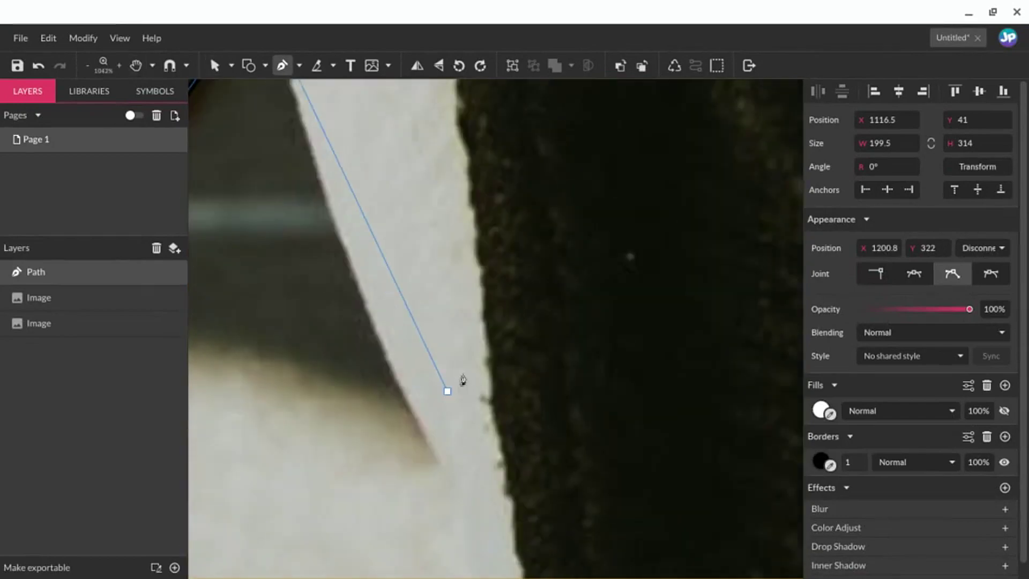
pyautogui.scroll(-4, 475, 391)
pyautogui.scroll(4, 458, 445)
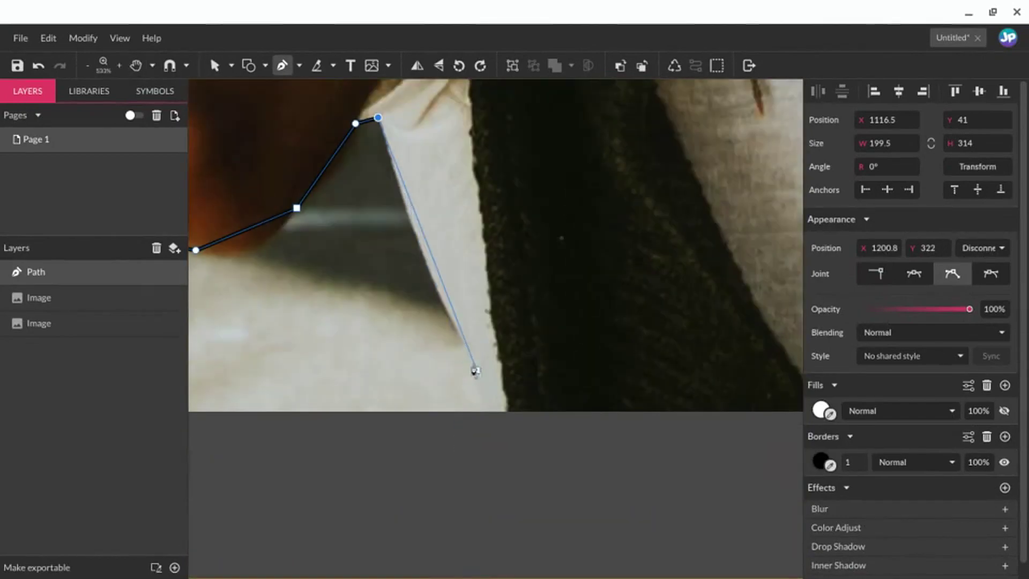
pyautogui.click(485, 412)
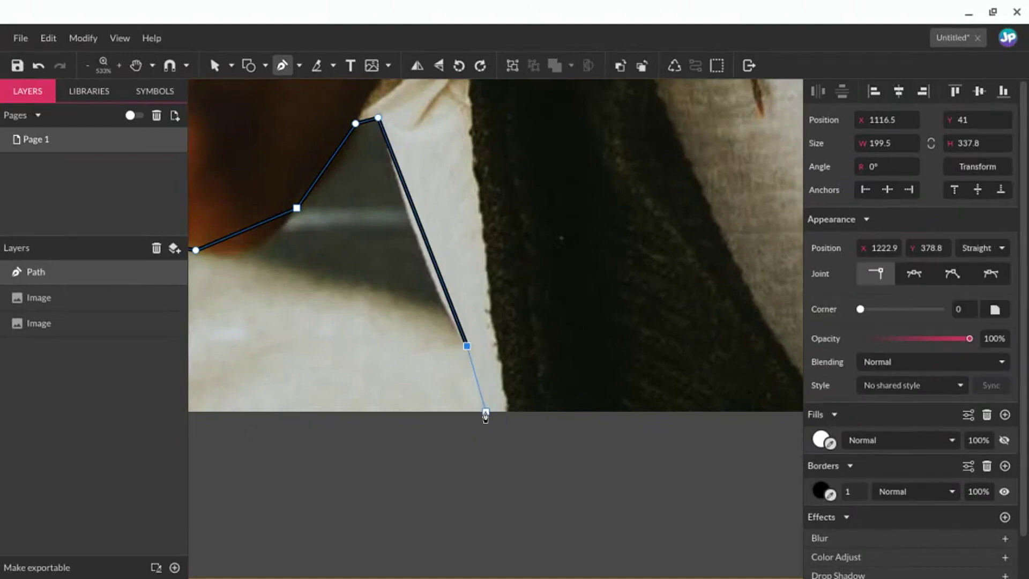
# Step: Run the path along the photo's bottom edge to the far corner of the hanging dark jacket
pyautogui.press('space')
pyautogui.moveTo(724, 455); pyautogui.dragTo(206, 510)
pyautogui.moveTo(728, 481); pyautogui.dragTo(359, 478)
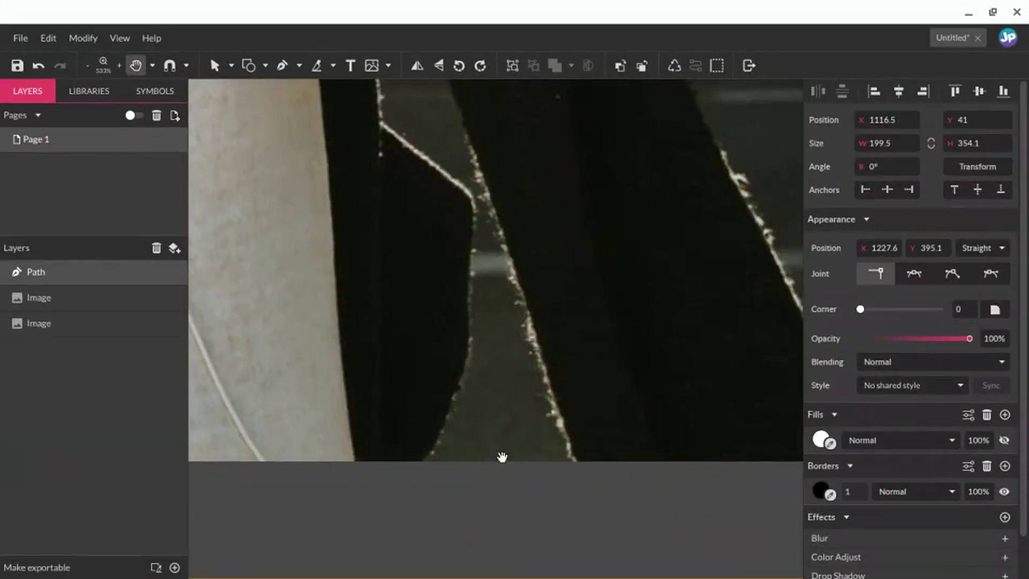
pyautogui.scroll(-3, 512, 444)
pyautogui.scroll(2, 513, 449)
pyautogui.press('space')
pyautogui.moveTo(659, 463); pyautogui.dragTo(426, 480)
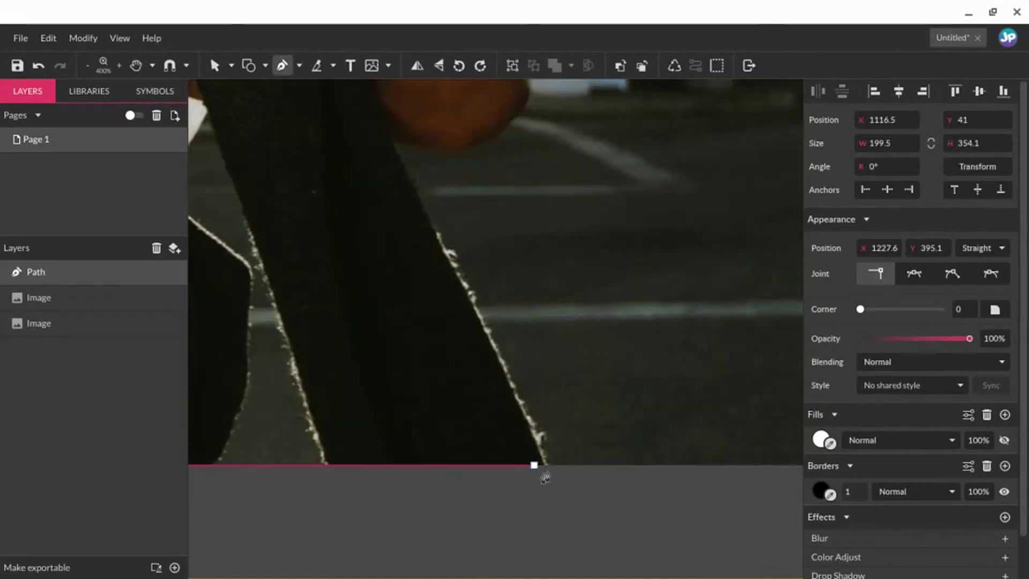
pyautogui.click(546, 466)
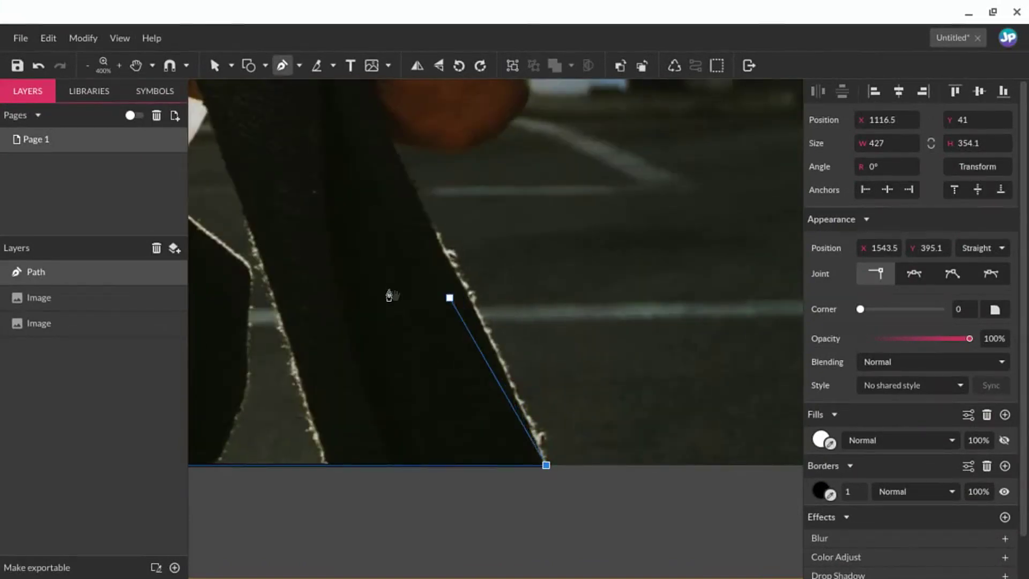
# Step: Continue the path up the hanging dark jacket's outer edge and around the underside and tip of the other elbow
pyautogui.press('space')
pyautogui.moveTo(223, 215); pyautogui.dragTo(486, 317)
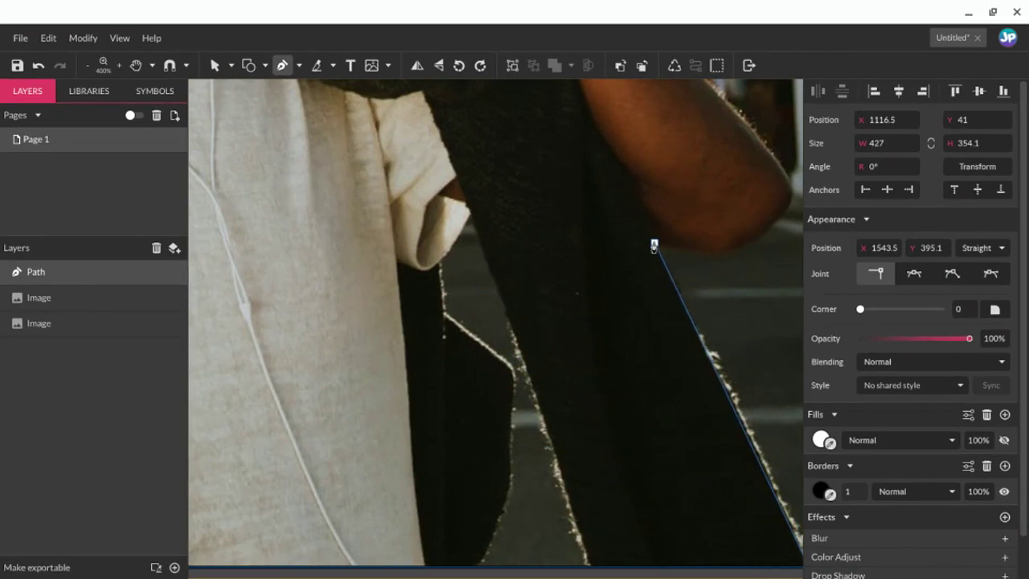
pyautogui.click(654, 244)
pyautogui.click(704, 254)
pyautogui.click(744, 243)
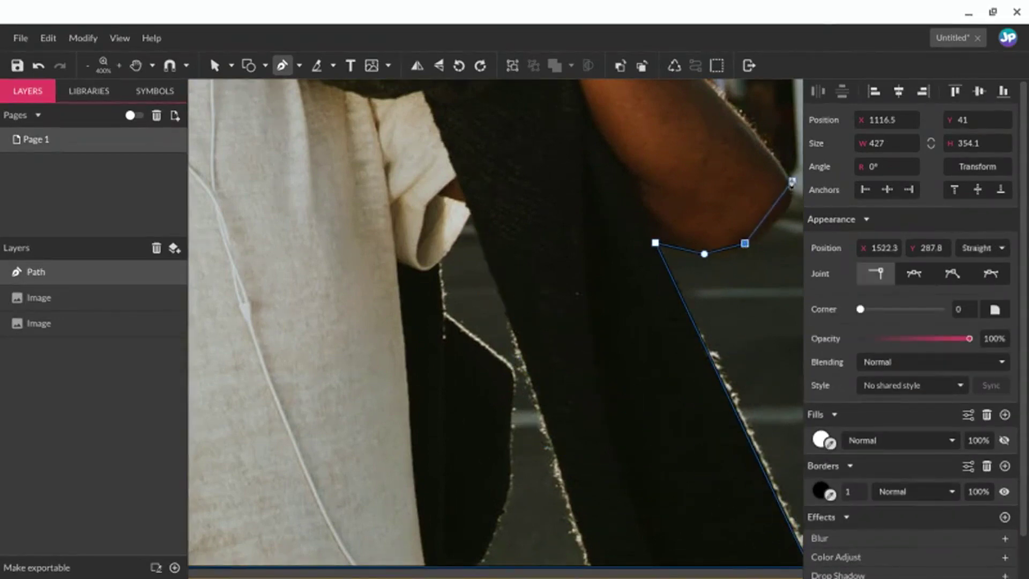
pyautogui.press('space')
pyautogui.moveTo(792, 183); pyautogui.dragTo(598, 294)
pyautogui.scroll(1, 596, 297)
pyautogui.click(578, 354)
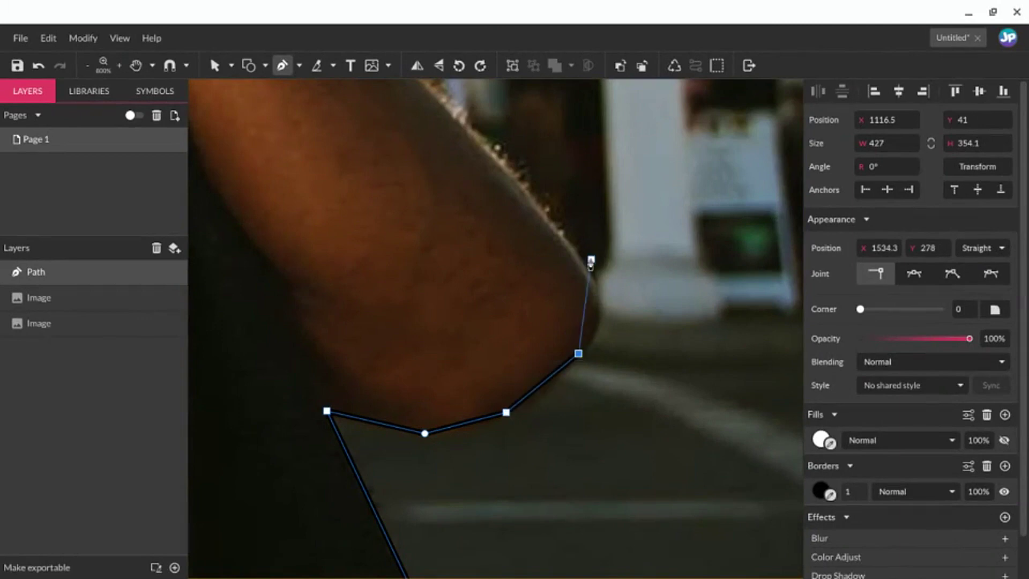
pyautogui.click(585, 266)
# Step: Extend the path with long straight segments up the forearm's outer edge to the watch strap
pyautogui.press('space')
pyautogui.moveTo(416, 217); pyautogui.dragTo(631, 560)
pyautogui.click(496, 282)
pyautogui.press('space')
pyautogui.moveTo(332, 193); pyautogui.dragTo(645, 444)
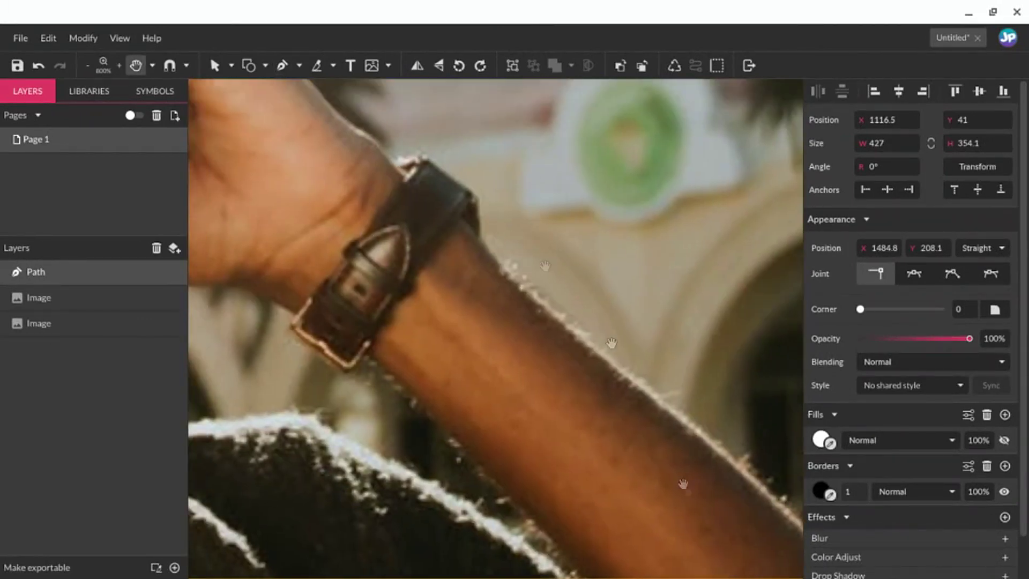
pyautogui.click(481, 235)
# Step: Trace the path around the watch strap and onto the back of the hand
pyautogui.click(476, 198)
pyautogui.click(428, 160)
pyautogui.click(394, 159)
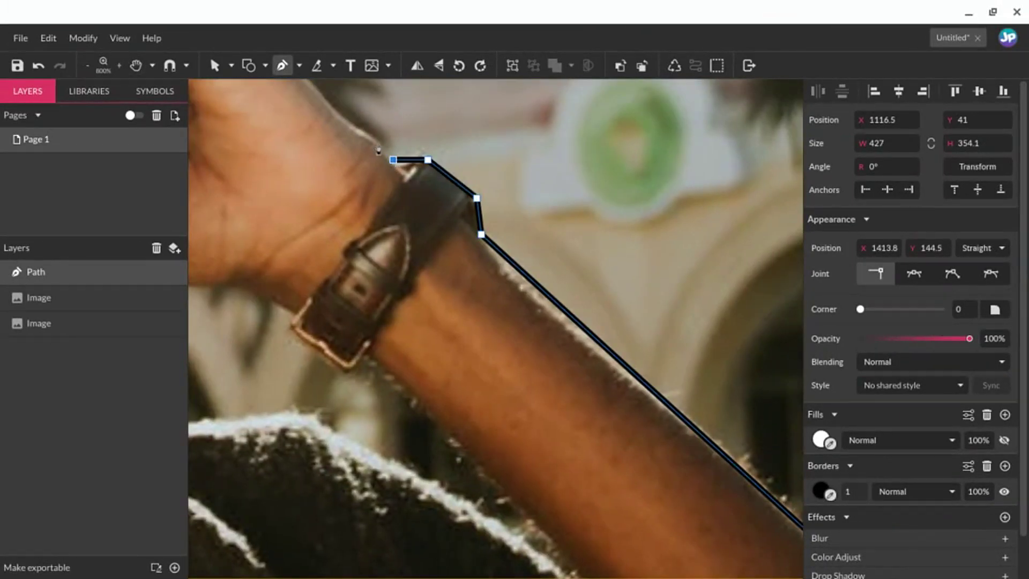
pyautogui.click(345, 121)
# Step: Trace the path along the back of the fist, over the knuckles and across to the edge of the face
pyautogui.press('space')
pyautogui.moveTo(308, 160); pyautogui.dragTo(521, 428)
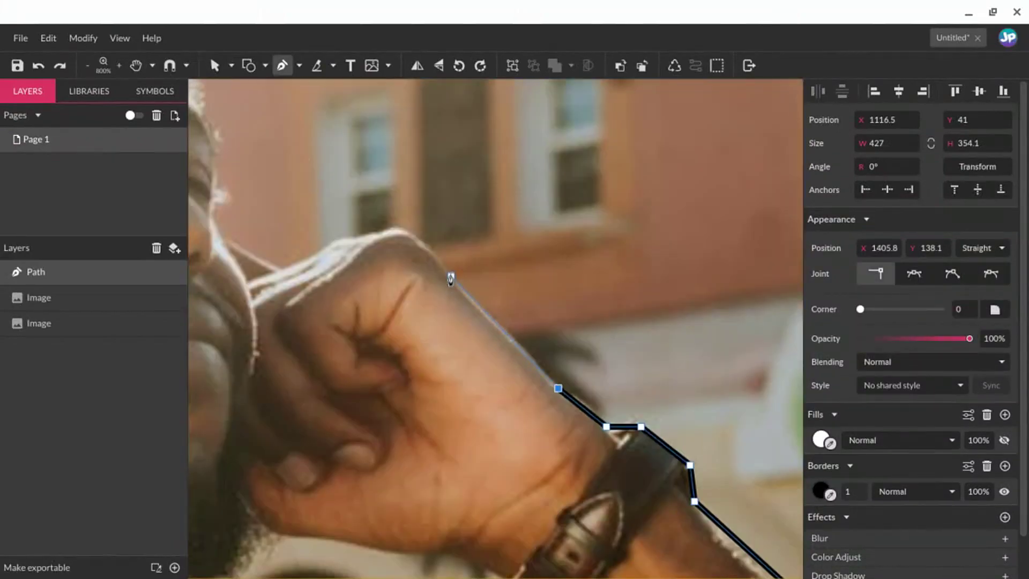
pyautogui.click(451, 274)
pyautogui.click(386, 233)
pyautogui.click(360, 236)
pyautogui.click(316, 253)
pyautogui.click(281, 269)
pyautogui.click(221, 235)
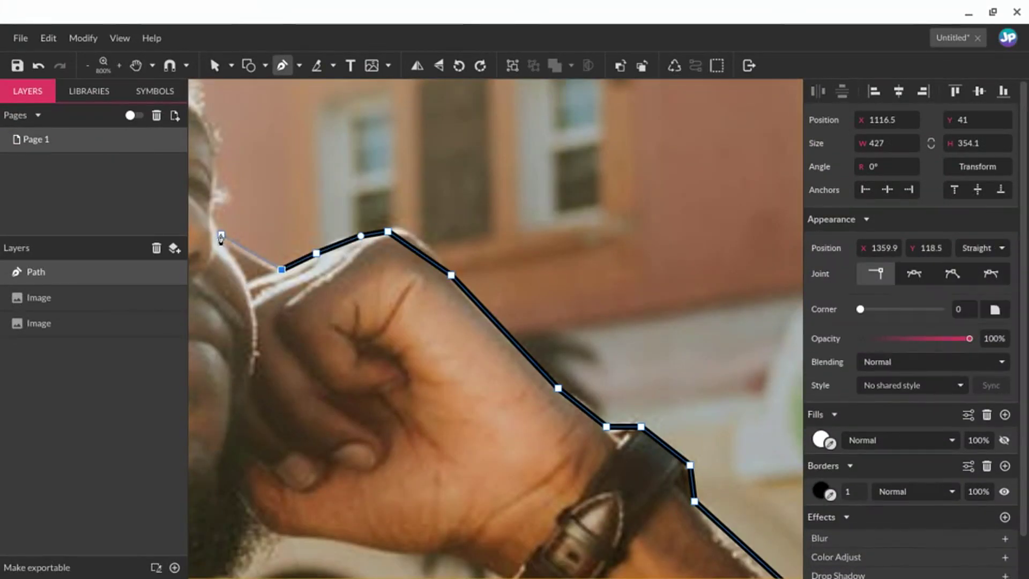
# Step: Trace the nose bridge, brow and forehead, and close the path at its starting point on top of the head
pyautogui.scroll(4, 212, 214)
pyautogui.press('space')
pyautogui.moveTo(212, 214); pyautogui.dragTo(530, 406)
pyautogui.click(535, 259)
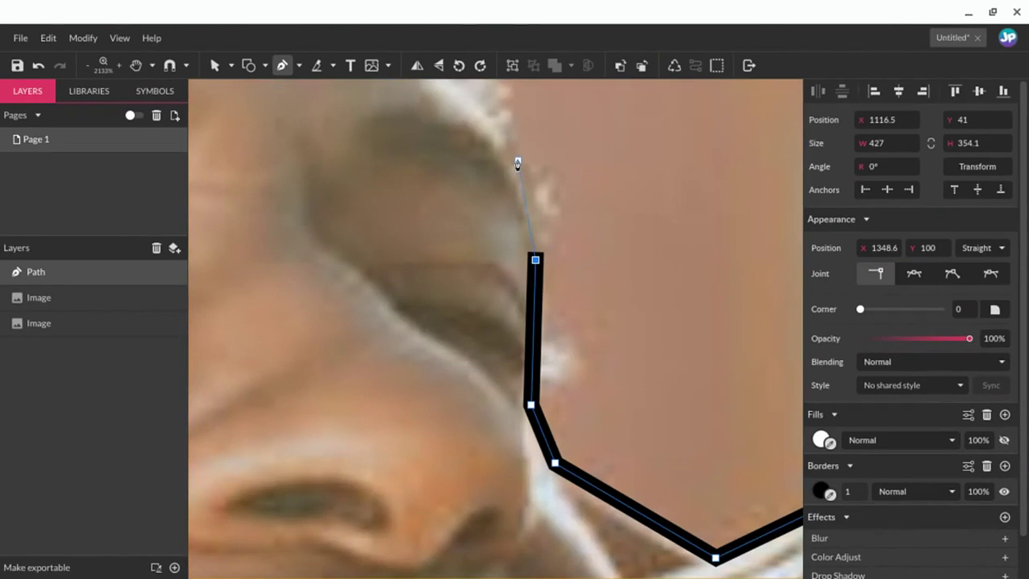
pyautogui.click(517, 163)
pyautogui.press('space')
pyautogui.moveTo(518, 163); pyautogui.dragTo(616, 431)
pyautogui.click(562, 368)
pyautogui.scroll(-5, 562, 368)
pyautogui.click(492, 266)
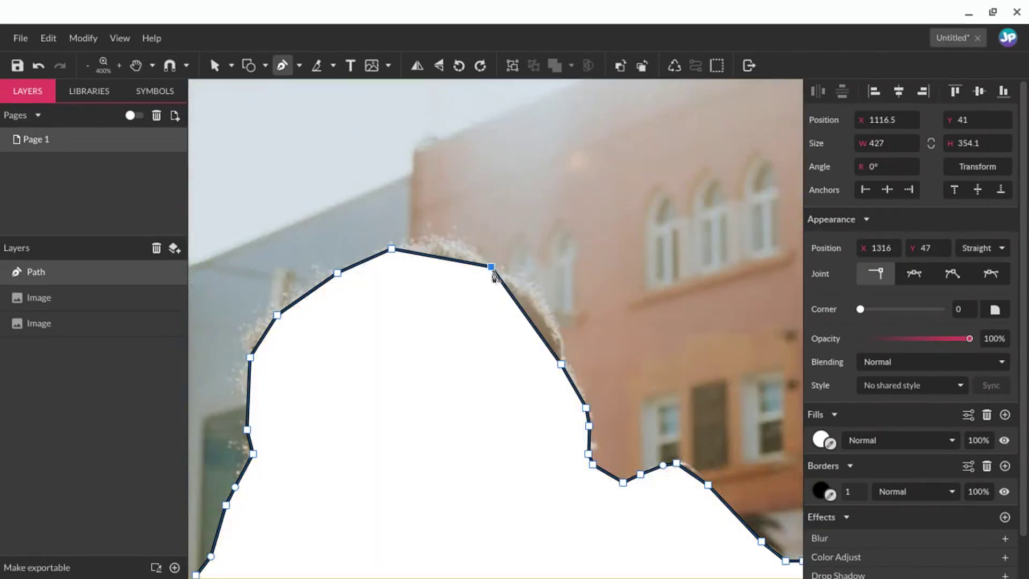
# Step: Lower the closed path's opacity to 47% and hide its border
pyautogui.scroll(-3, 629, 380)
pyautogui.scroll(-2, 629, 381)
pyautogui.press('space')
pyautogui.moveTo(666, 496); pyautogui.dragTo(604, 431)
pyautogui.scroll(2, 610, 419)
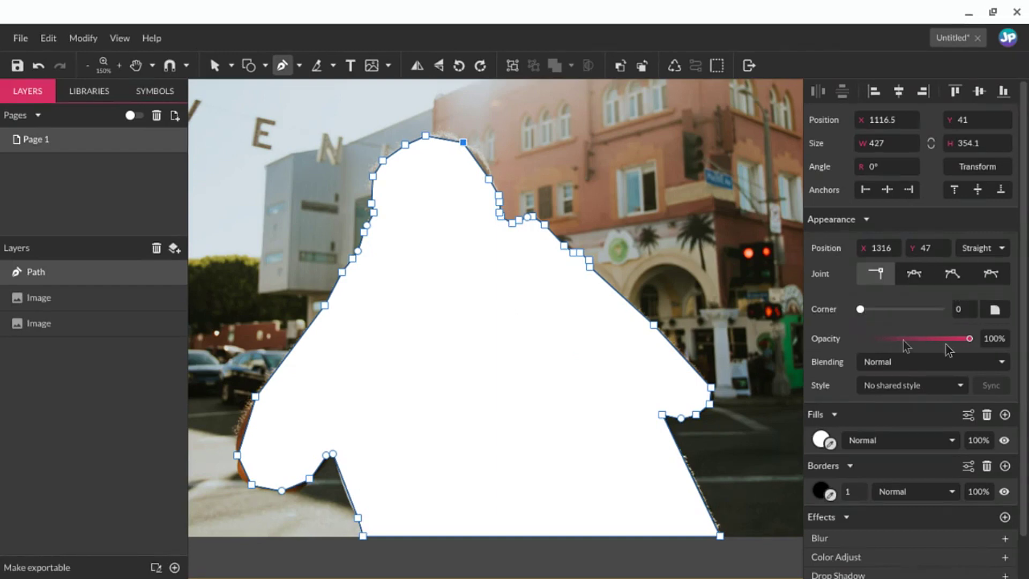
pyautogui.scroll(-5, 951, 345)
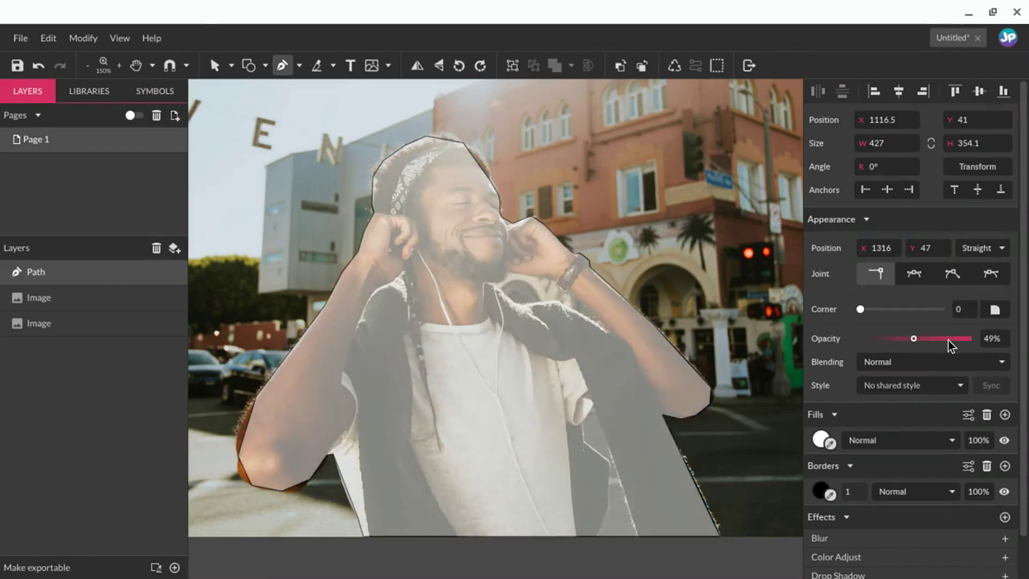
pyautogui.scroll(-1, 951, 344)
pyautogui.click(1004, 491)
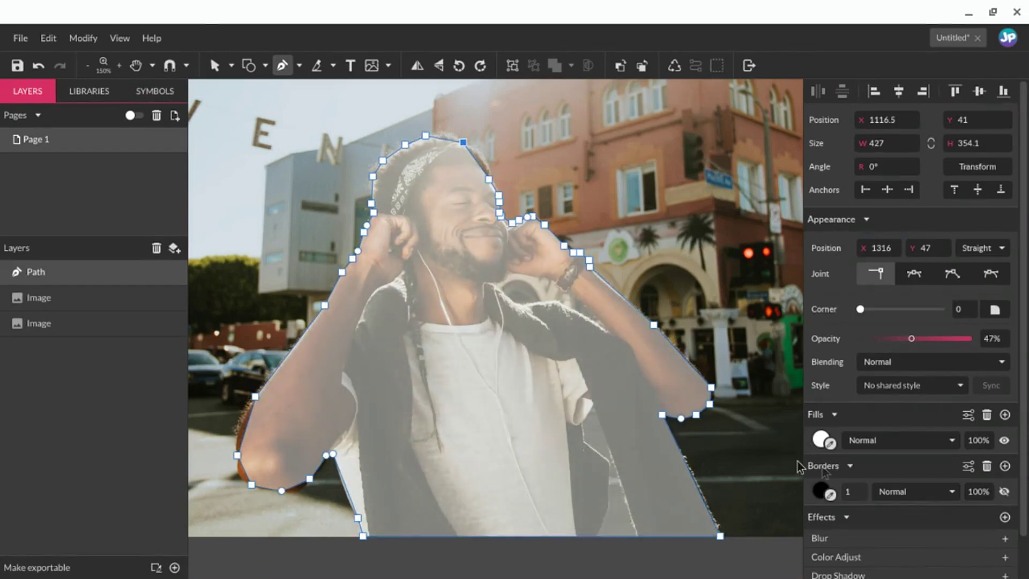
# Step: Fill the path with blue #0000FF and set its opacity to 35%
pyautogui.click(820, 439)
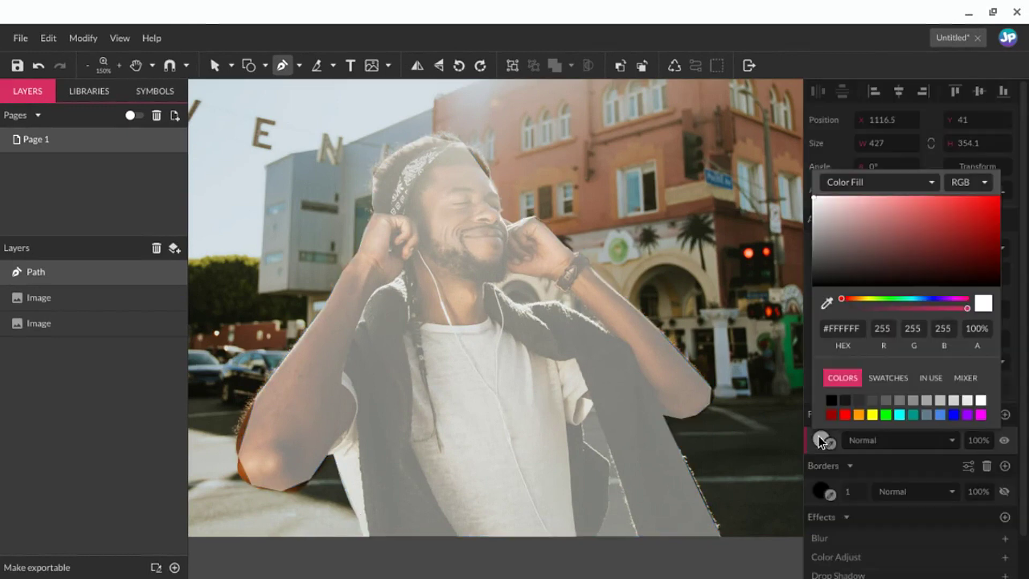
pyautogui.click(955, 416)
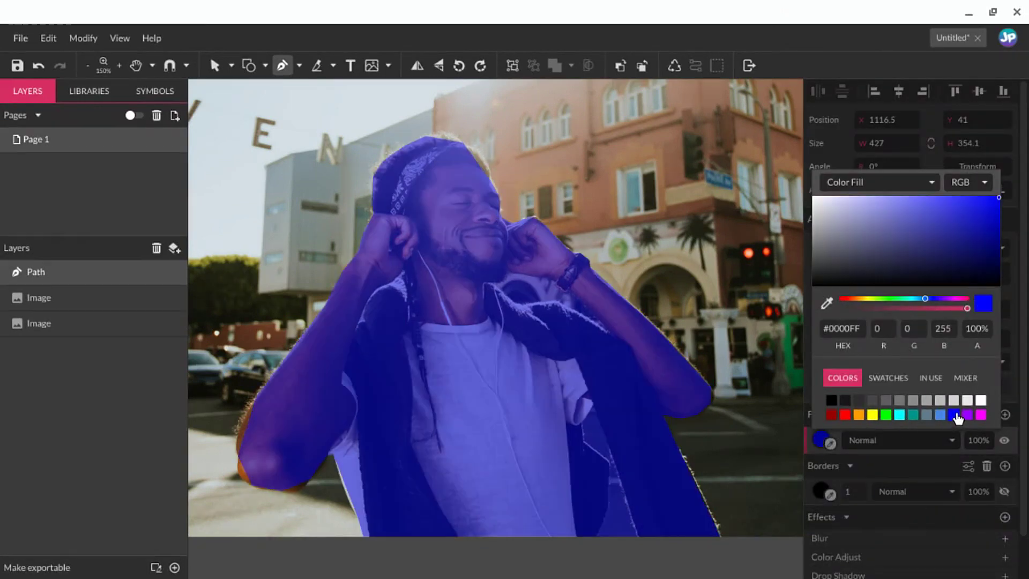
pyautogui.click(830, 155)
pyautogui.moveTo(909, 339); pyautogui.dragTo(898, 338)
# Step: Bend the path segments at the brow, the forehead and the top of the head outward to follow the hairline
pyautogui.scroll(5, 609, 301)
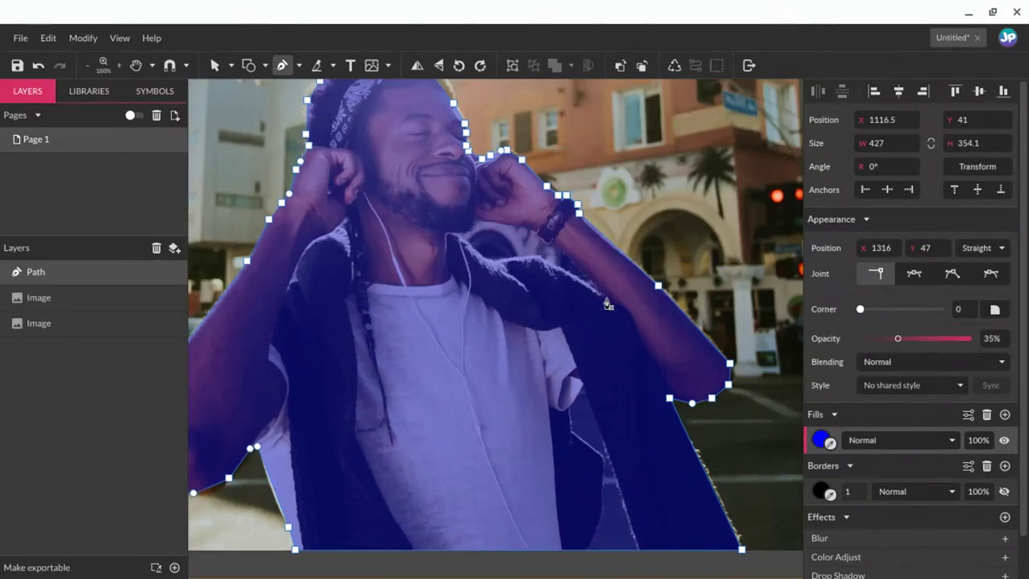
pyautogui.scroll(2, 604, 196)
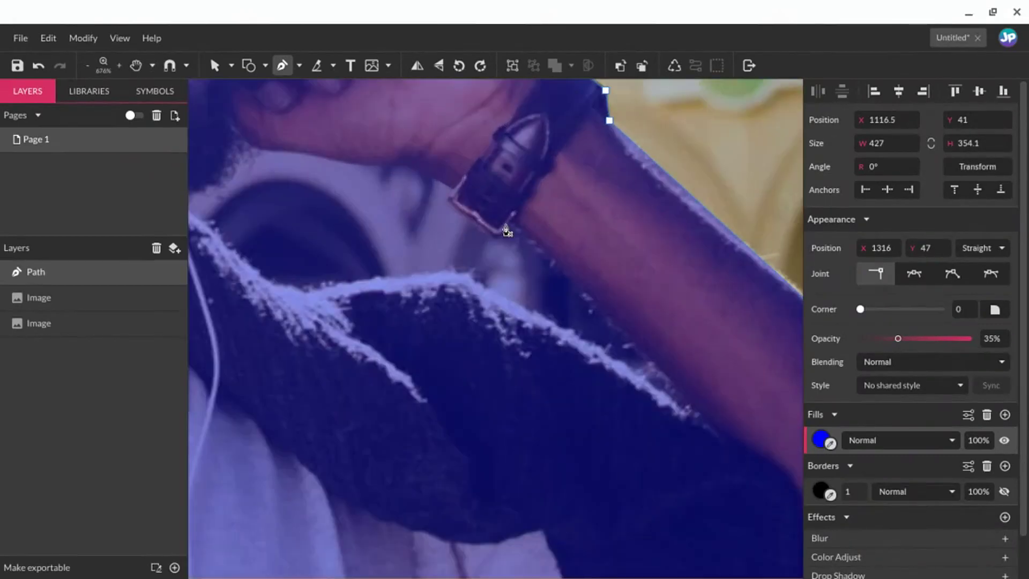
pyautogui.press('d')
pyautogui.press('space')
pyautogui.moveTo(462, 157); pyautogui.dragTo(648, 469)
pyautogui.press('v')
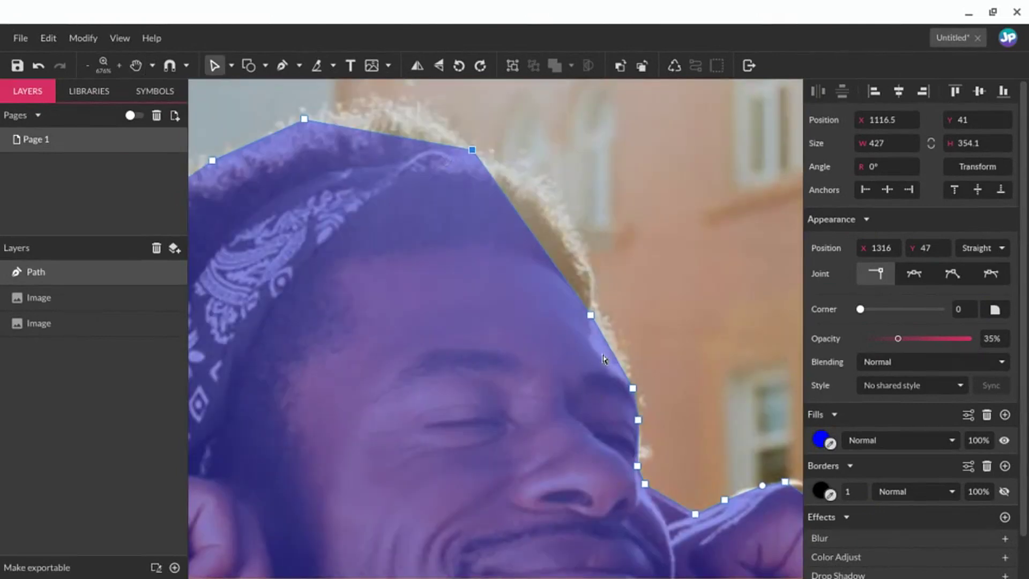
pyautogui.scroll(2, 604, 358)
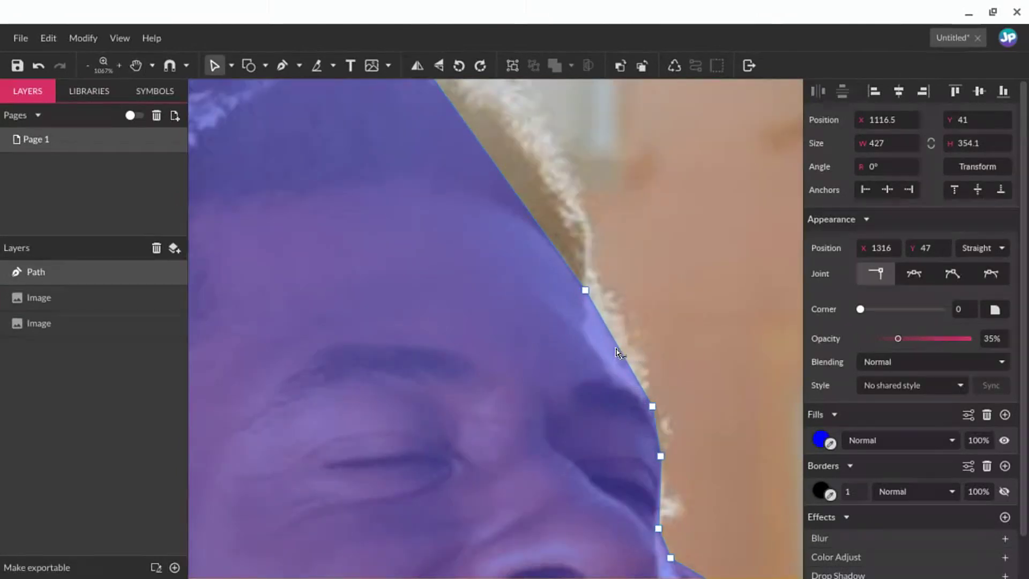
pyautogui.moveTo(618, 352); pyautogui.dragTo(630, 352)
pyautogui.press('space')
pyautogui.moveTo(551, 163); pyautogui.dragTo(524, 350)
pyautogui.press('h')
pyautogui.moveTo(211, 231); pyautogui.dragTo(620, 282)
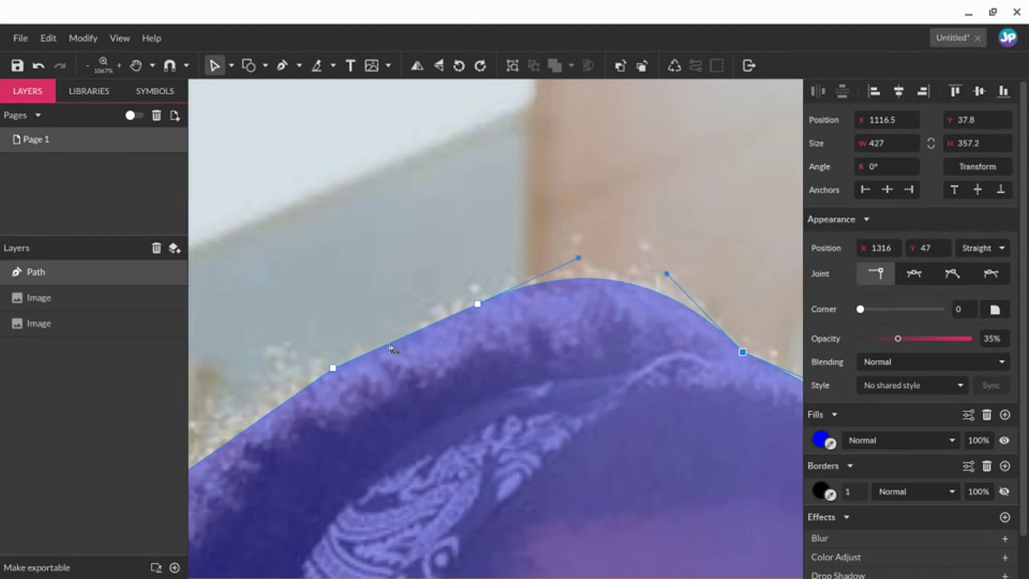
# Step: Curve the segments around the upper back of the head outward to take in the hair above the bandana
pyautogui.moveTo(391, 344); pyautogui.dragTo(388, 334)
pyautogui.press('space')
pyautogui.moveTo(431, 431); pyautogui.dragTo(747, 304)
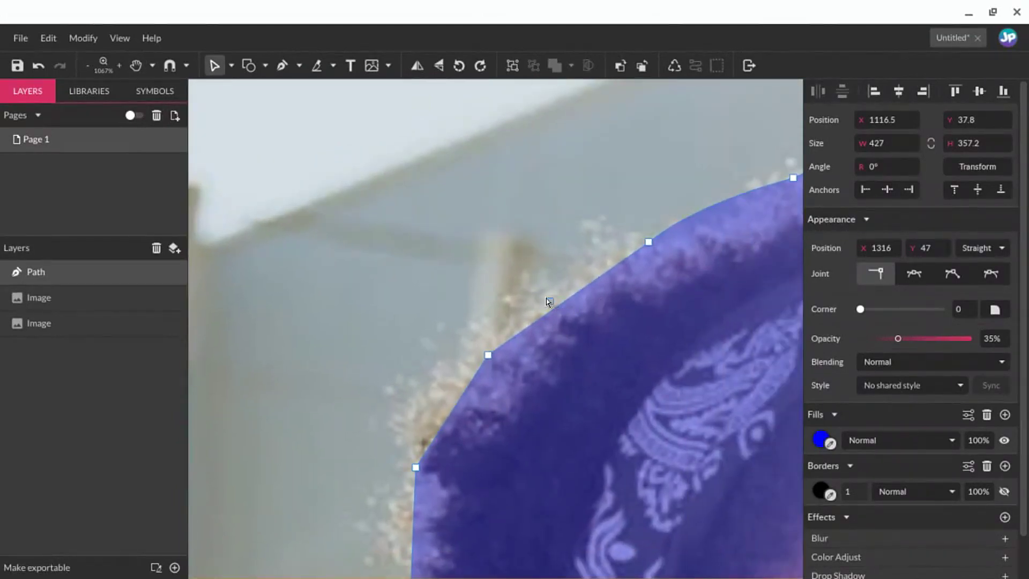
pyautogui.moveTo(545, 298); pyautogui.dragTo(544, 296)
pyautogui.moveTo(560, 304); pyautogui.dragTo(533, 298)
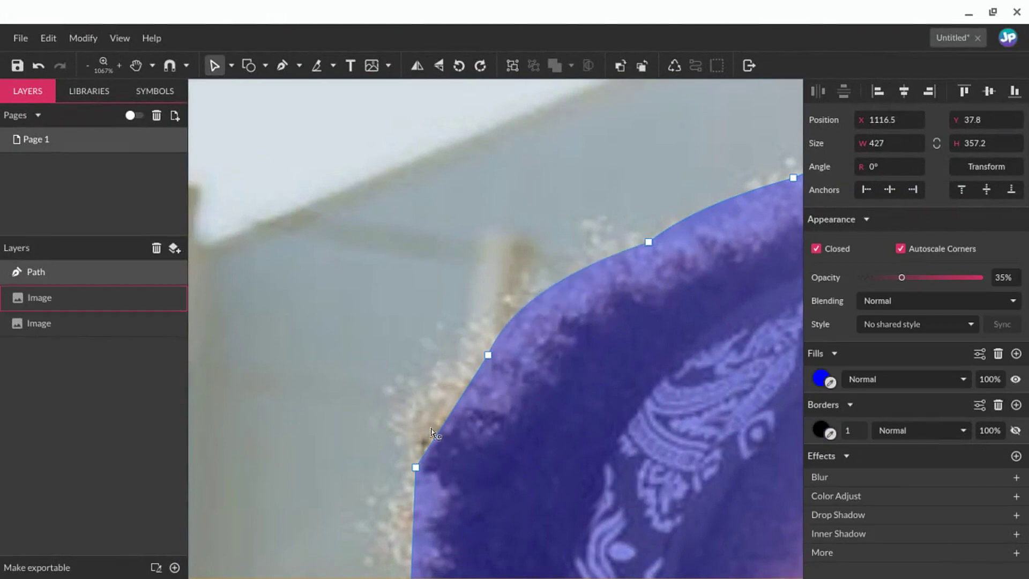
pyautogui.moveTo(446, 417); pyautogui.dragTo(422, 398)
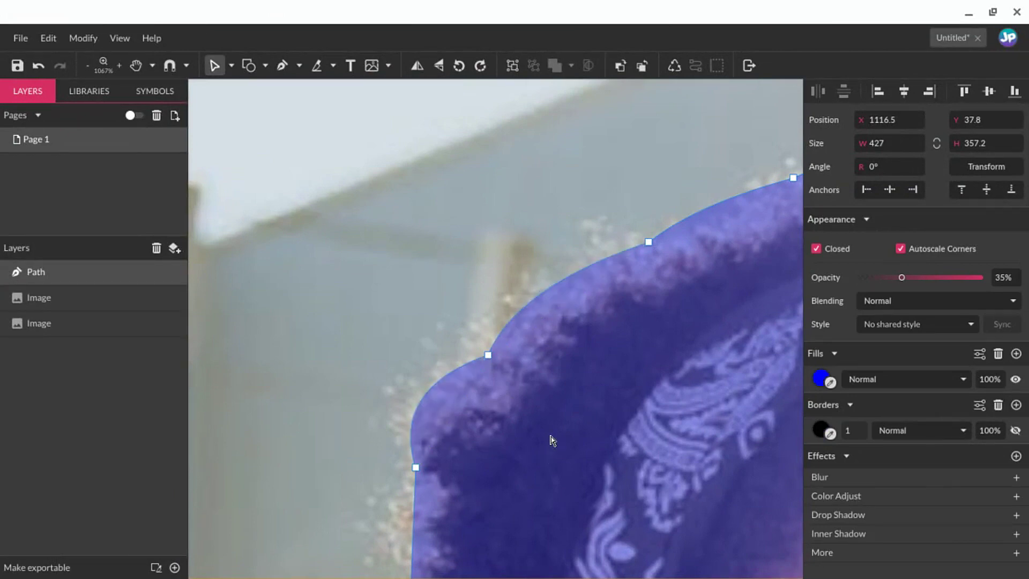
# Step: Bend the segments down the back of the head to just above the raised hand to follow the hair
pyautogui.press('space')
pyautogui.moveTo(407, 527); pyautogui.dragTo(445, 188)
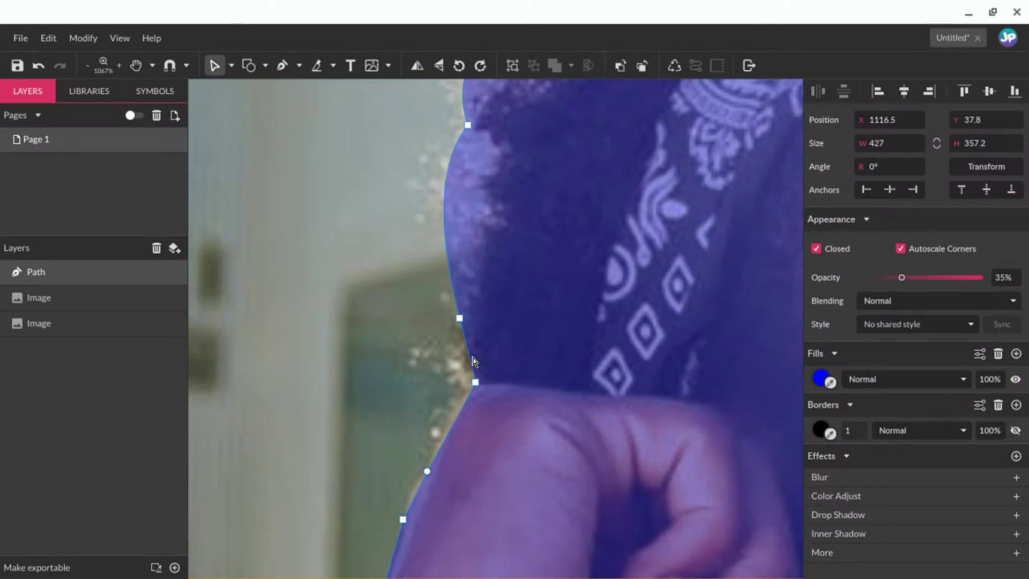
pyautogui.moveTo(470, 359); pyautogui.dragTo(456, 362)
# Step: Curve the segments along the arm and all around the elbow nearest the parked cars to match the skin's edge
pyautogui.scroll(-6, 477, 504)
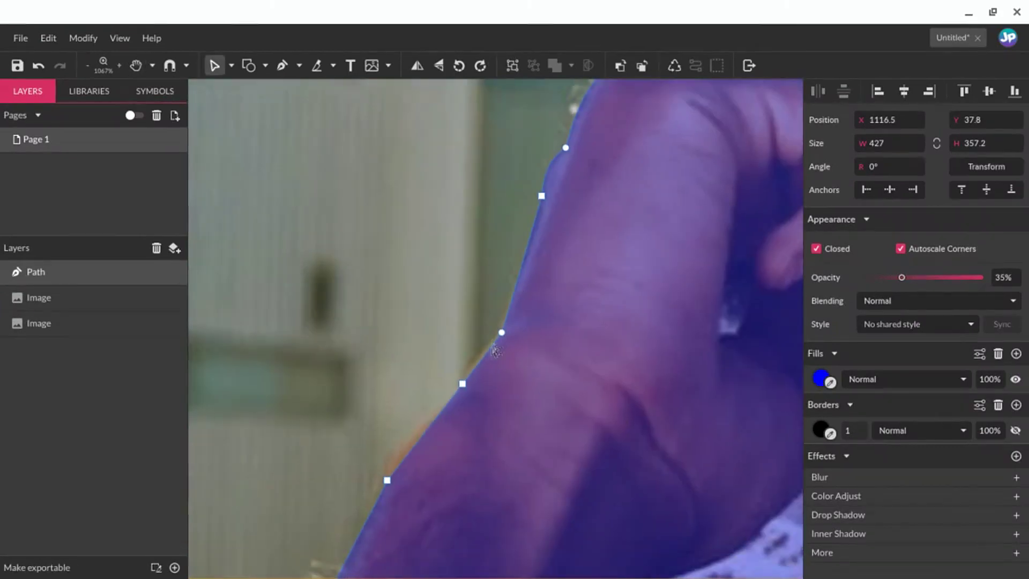
pyautogui.scroll(-5, 433, 443)
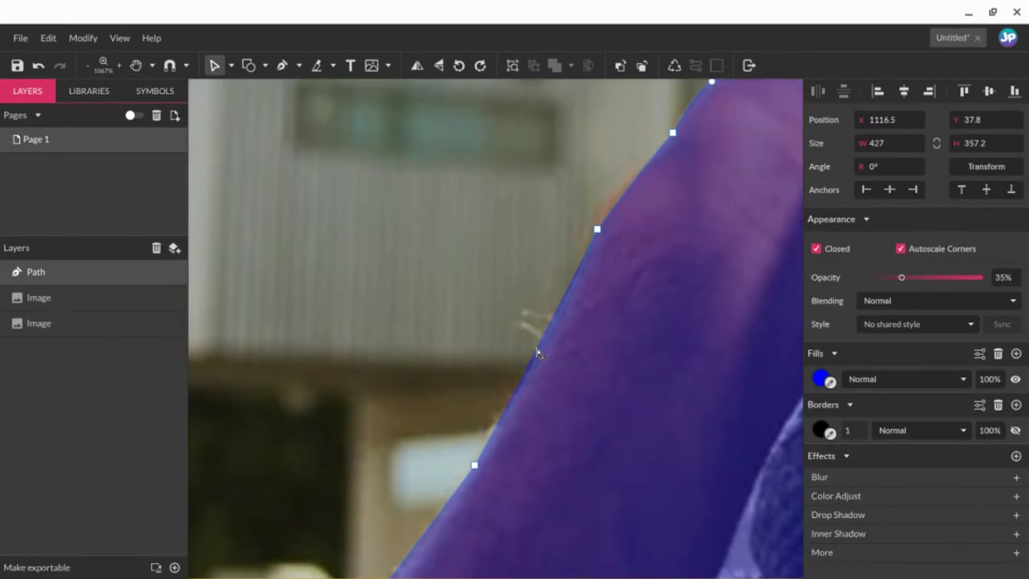
pyautogui.scroll(-6, 620, 307)
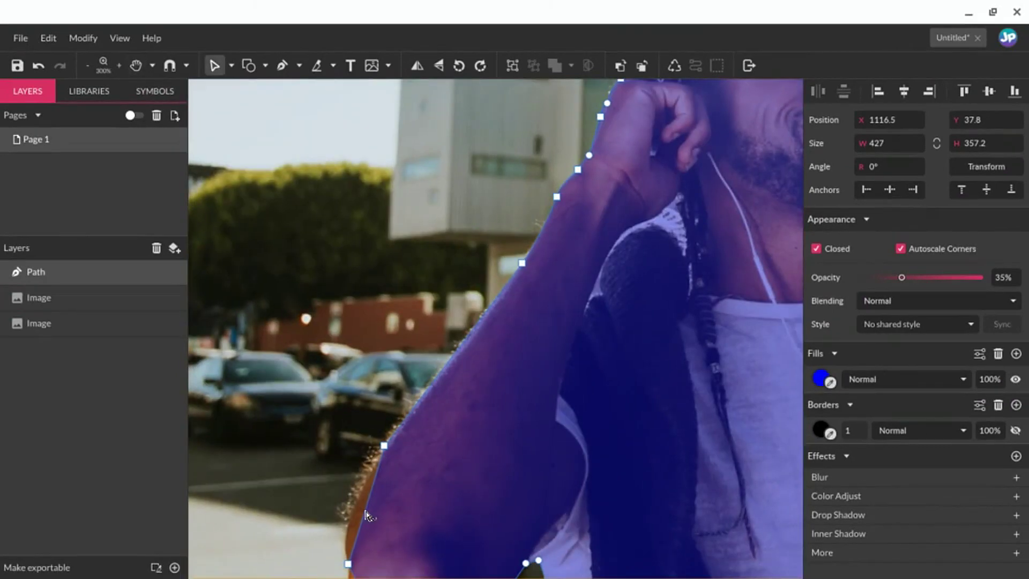
pyautogui.moveTo(366, 511); pyautogui.dragTo(352, 508)
pyautogui.press('space')
pyautogui.moveTo(445, 514); pyautogui.dragTo(555, 308)
pyautogui.scroll(2, 554, 308)
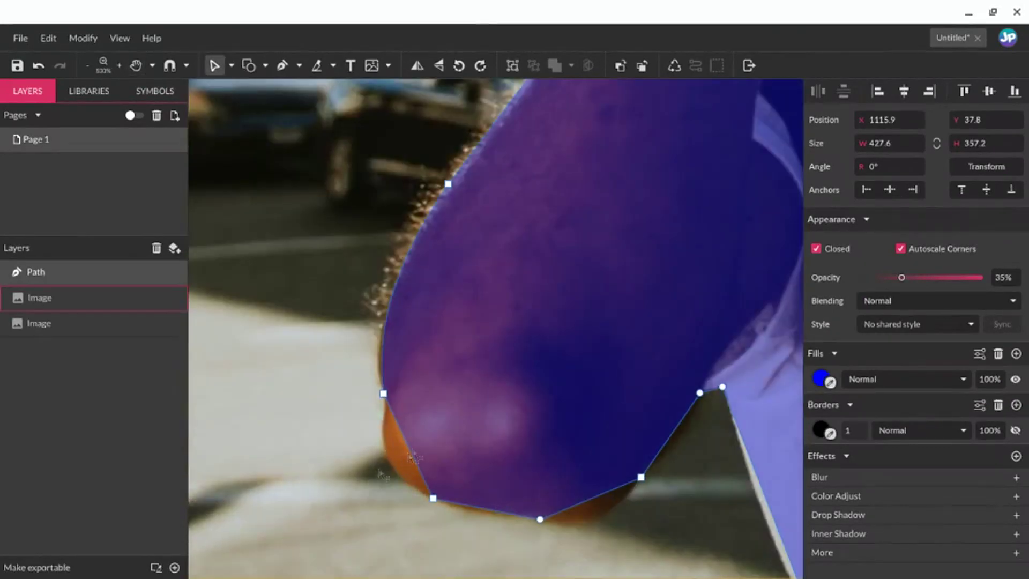
pyautogui.moveTo(409, 451); pyautogui.dragTo(392, 461)
pyautogui.moveTo(481, 508); pyautogui.dragTo(481, 512)
pyautogui.moveTo(592, 498); pyautogui.dragTo(593, 517)
pyautogui.moveTo(673, 432); pyautogui.dragTo(681, 426)
# Step: Bend the long segment beside the white shirt outward to match the shirt's edge
pyautogui.press('space')
pyautogui.moveTo(791, 465); pyautogui.dragTo(541, 292)
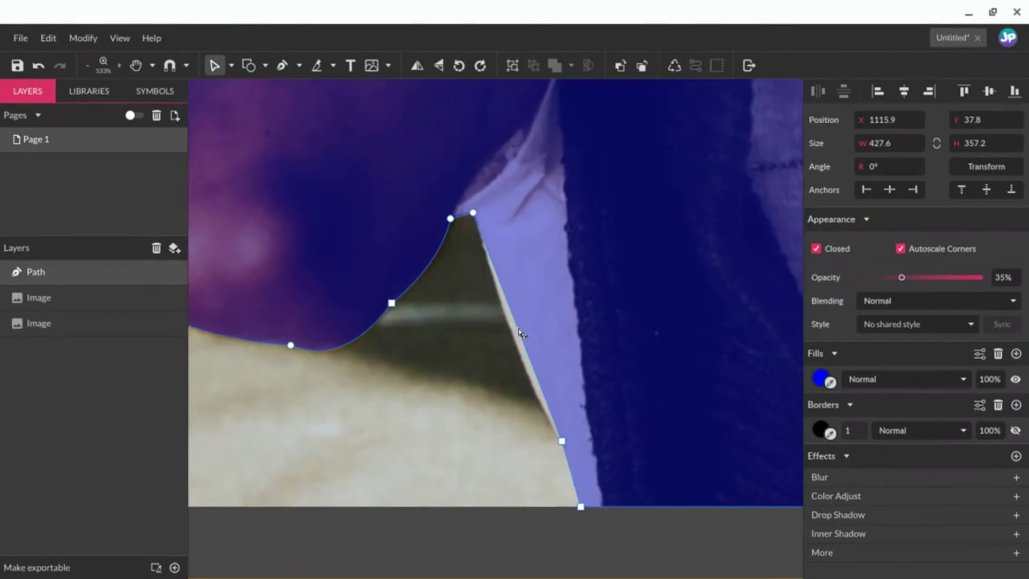
pyautogui.moveTo(519, 328); pyautogui.dragTo(513, 331)
# Step: Curve the segments beneath the other elbow, beside the hanging jacket, to match its rounded underside
pyautogui.press('space')
pyautogui.moveTo(716, 438); pyautogui.dragTo(303, 510)
pyautogui.moveTo(733, 324); pyautogui.dragTo(398, 272)
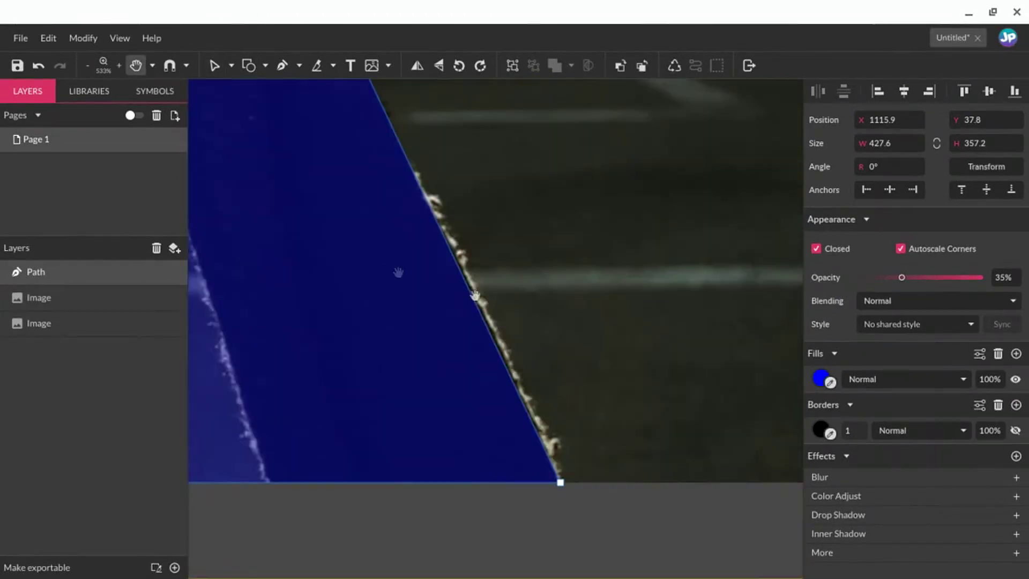
pyautogui.scroll(5, 375, 353)
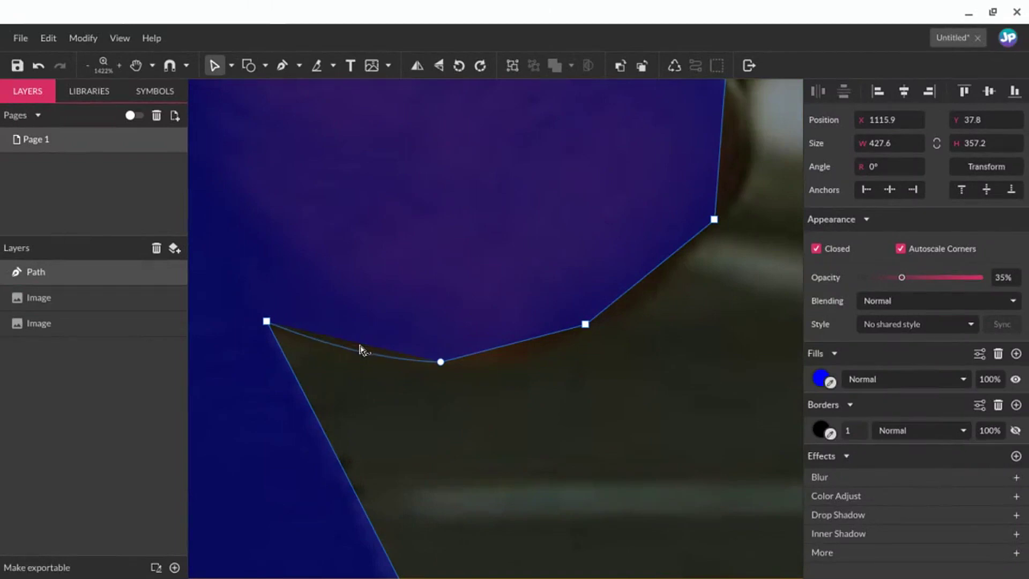
pyautogui.moveTo(360, 347); pyautogui.dragTo(360, 348)
pyautogui.moveTo(525, 337); pyautogui.dragTo(527, 343)
pyautogui.moveTo(645, 275); pyautogui.dragTo(646, 277)
# Step: Bend the segment along the outer side of that elbow to follow the skin's edge
pyautogui.press('space')
pyautogui.moveTo(737, 166); pyautogui.dragTo(594, 311)
pyautogui.scroll(-5, 677, 376)
pyautogui.scroll(2, 509, 218)
pyautogui.moveTo(537, 234); pyautogui.dragTo(542, 231)
# Step: Bend the short segment over the upper end of the watch strap slightly outward to match the strap
pyautogui.press('space')
pyautogui.moveTo(415, 186); pyautogui.dragTo(552, 346)
pyautogui.press('space')
pyautogui.moveTo(340, 102); pyautogui.dragTo(489, 344)
pyautogui.scroll(4, 383, 184)
pyautogui.scroll(4, 416, 227)
pyautogui.press('space')
pyautogui.press('space')
pyautogui.moveTo(308, 228); pyautogui.dragTo(454, 271)
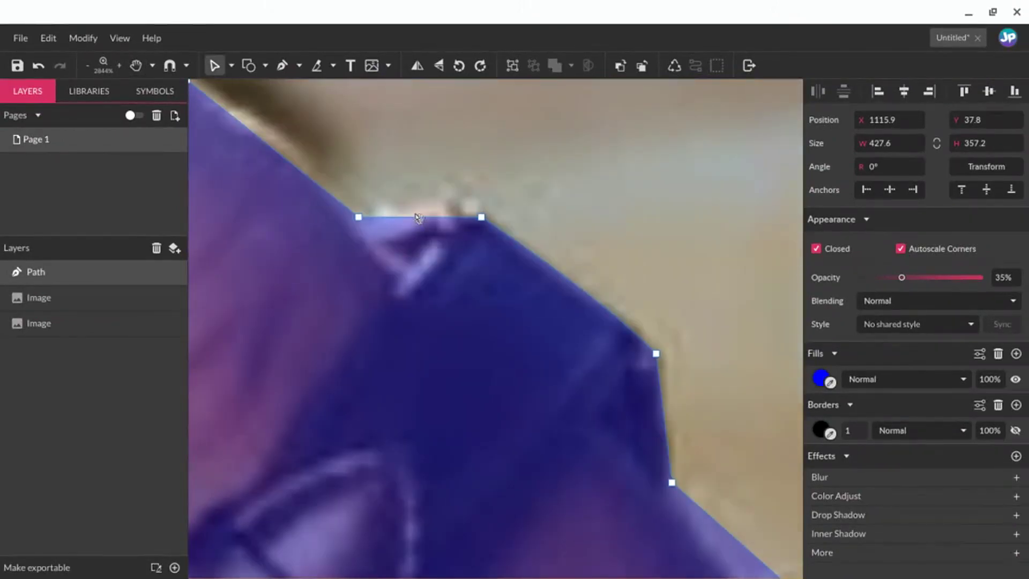
pyautogui.moveTo(418, 218); pyautogui.dragTo(419, 212)
# Step: Curve the segments along the back of the hand and over the knuckles to match the fist's contour
pyautogui.scroll(-5, 324, 258)
pyautogui.press('space')
pyautogui.moveTo(316, 254); pyautogui.dragTo(489, 287)
pyautogui.scroll(4, 485, 269)
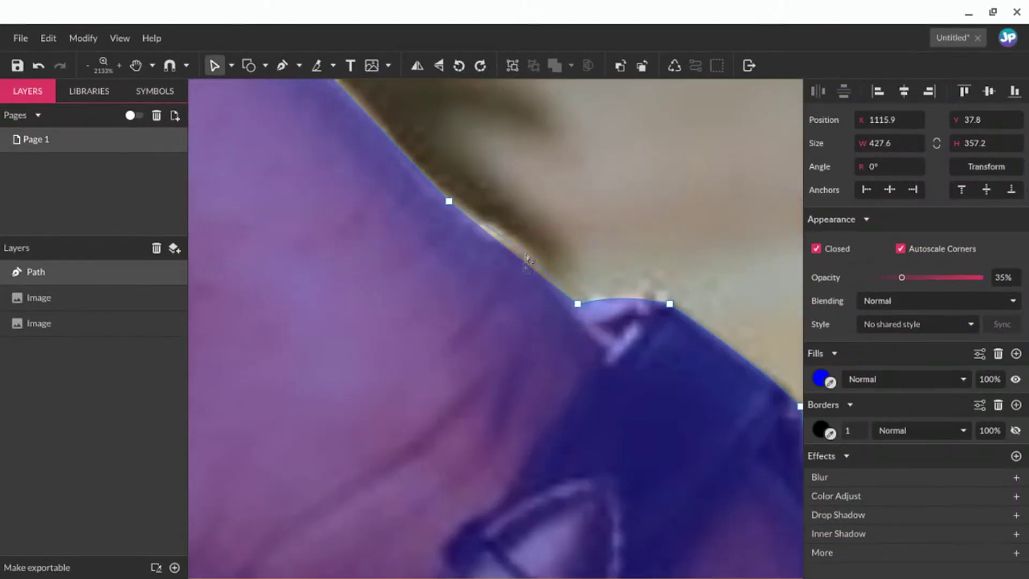
pyautogui.scroll(-6, 529, 263)
pyautogui.press('space')
pyautogui.moveTo(319, 209); pyautogui.dragTo(387, 252)
pyautogui.scroll(4, 407, 236)
pyautogui.moveTo(399, 143); pyautogui.dragTo(411, 126)
pyautogui.moveTo(251, 130); pyautogui.dragTo(244, 122)
# Step: Examine the traced outline along the fist, face and head, then over the whole figure
pyautogui.press('space')
pyautogui.moveTo(214, 180); pyautogui.dragTo(542, 191)
pyautogui.moveTo(355, 193); pyautogui.dragTo(419, 360)
pyautogui.scroll(-2, 419, 360)
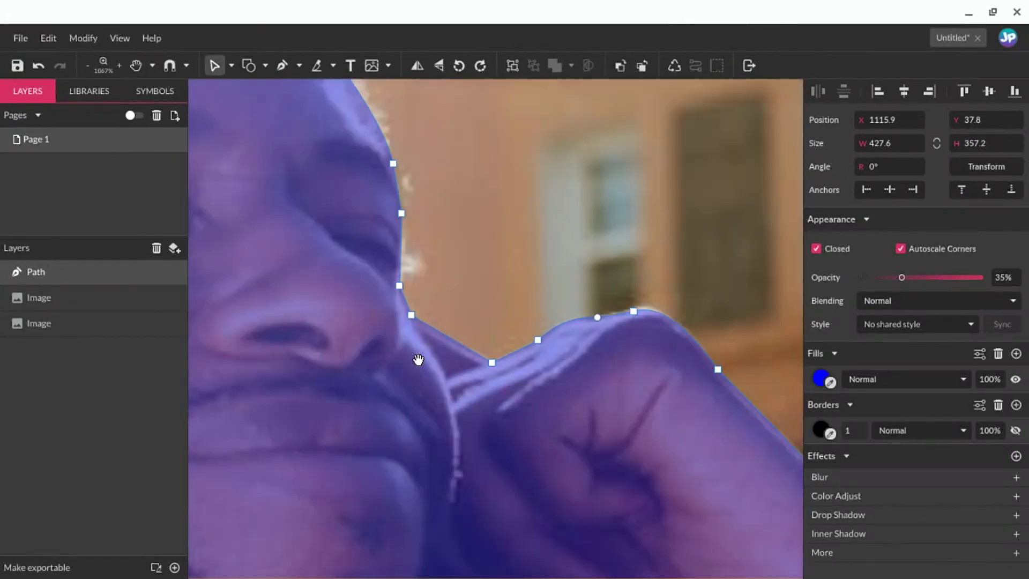
pyautogui.scroll(-6, 418, 359)
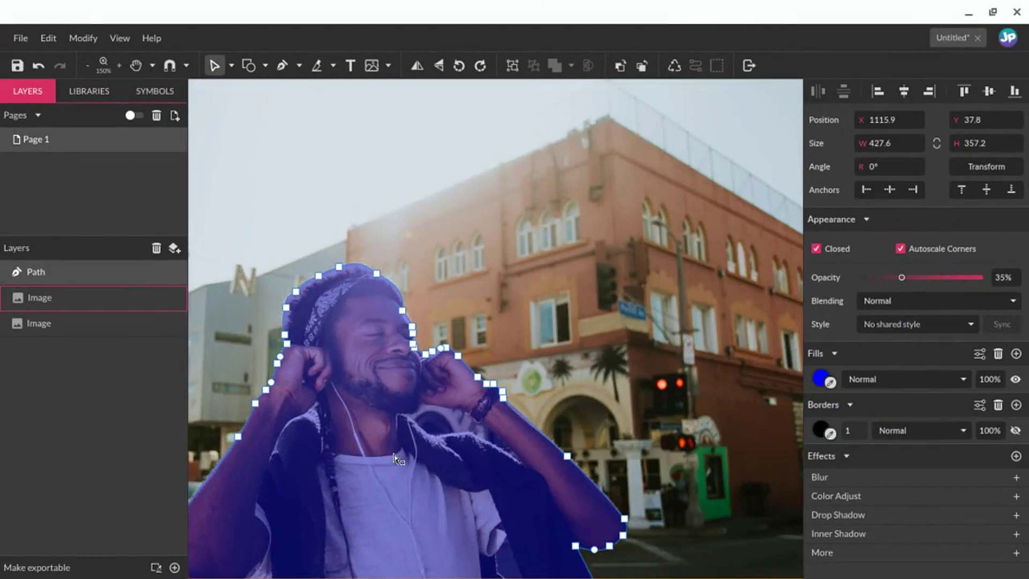
pyautogui.press('space')
pyautogui.moveTo(396, 458); pyautogui.dragTo(477, 305)
# Step: Start a Pen path around the background gap below the shirt sleeve, following the hanging jacket's inner edge and crossing just below the photo
pyautogui.click(282, 65)
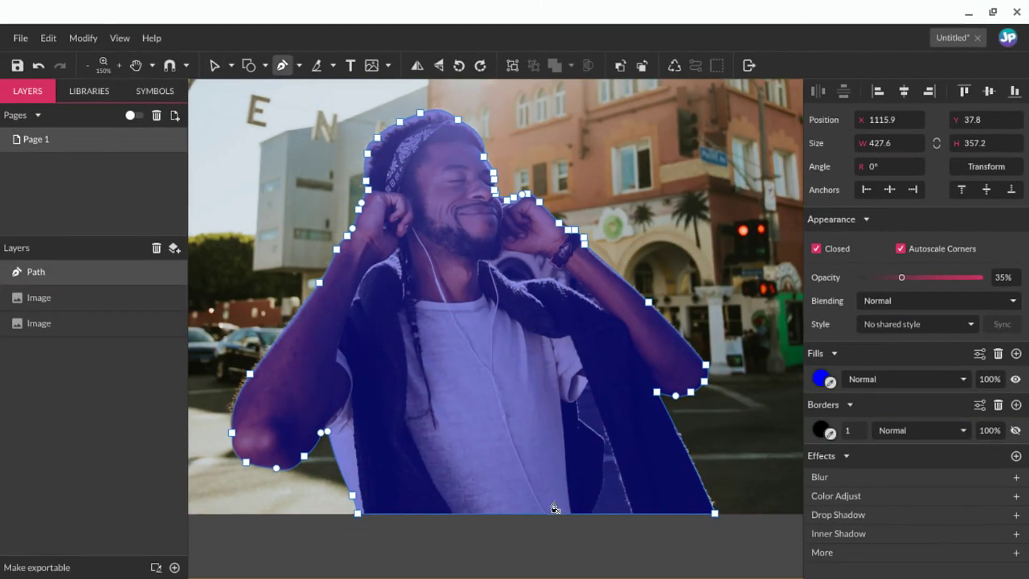
pyautogui.scroll(2, 554, 508)
pyautogui.scroll(1, 628, 544)
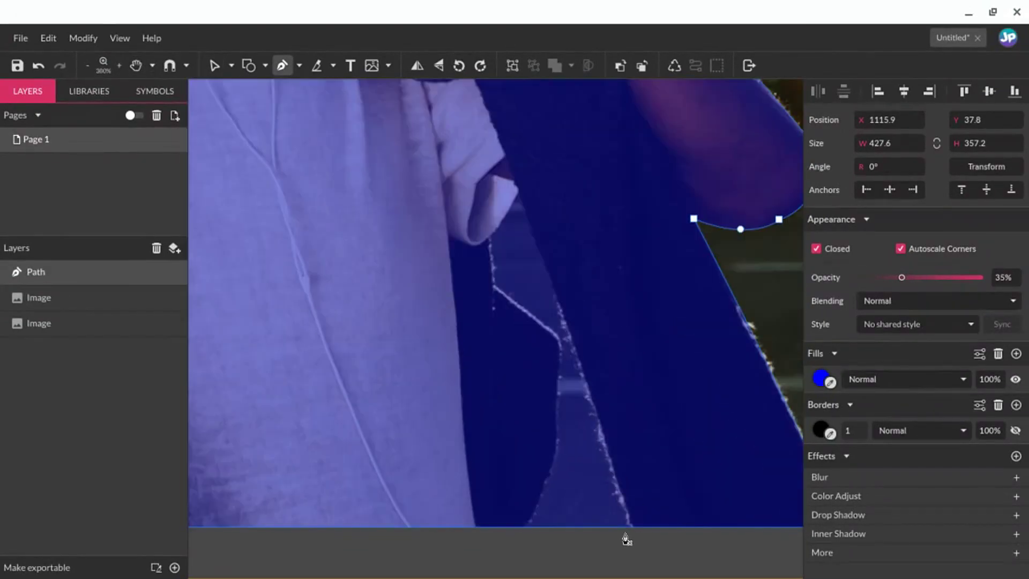
pyautogui.scroll(2, 507, 213)
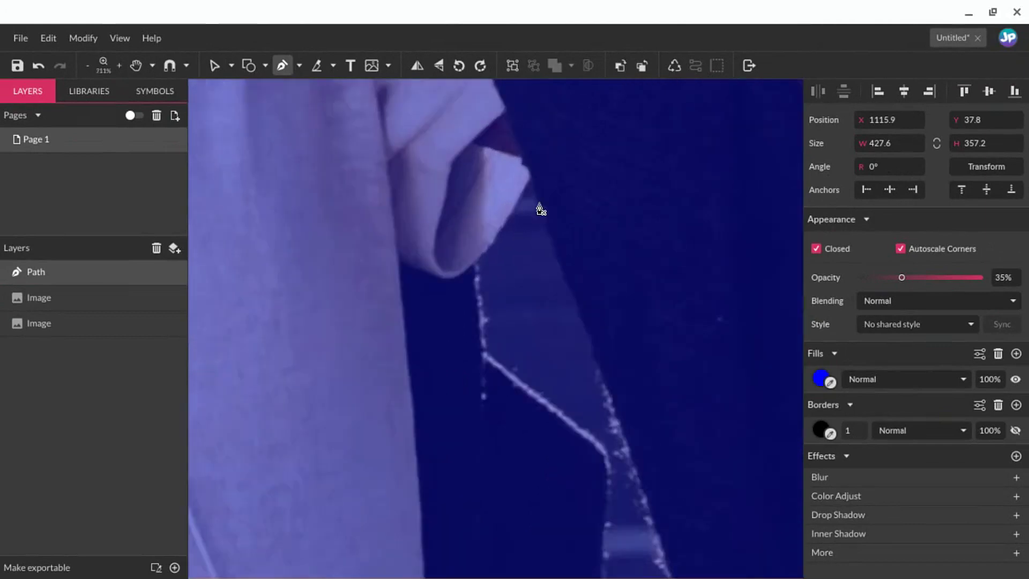
pyautogui.click(530, 183)
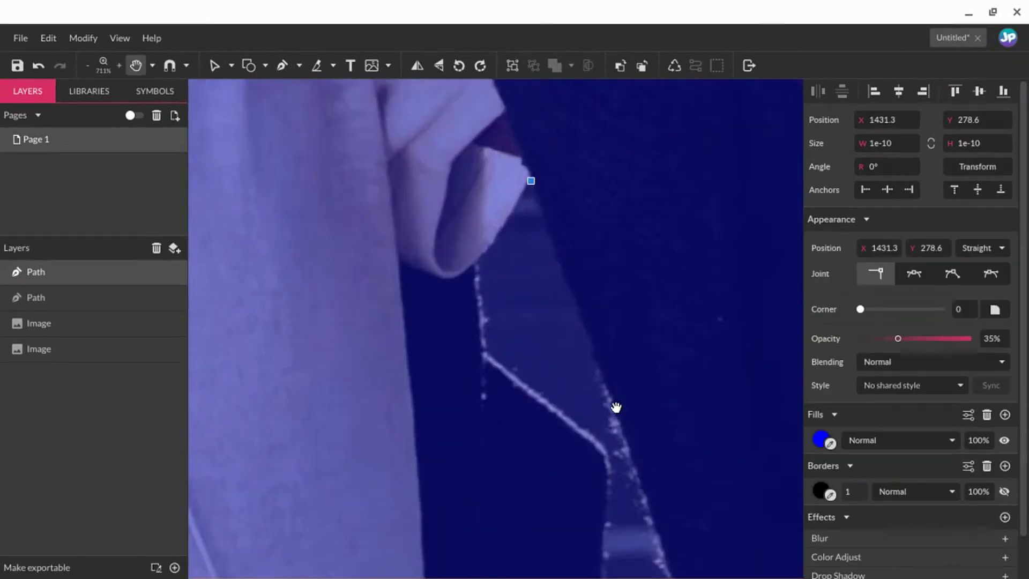
pyautogui.scroll(-5, 616, 407)
pyautogui.click(572, 481)
pyautogui.click(366, 481)
# Step: Trace the gap's opposite side up along the jacket's edge to the sleeve and close the path
pyautogui.click(387, 449)
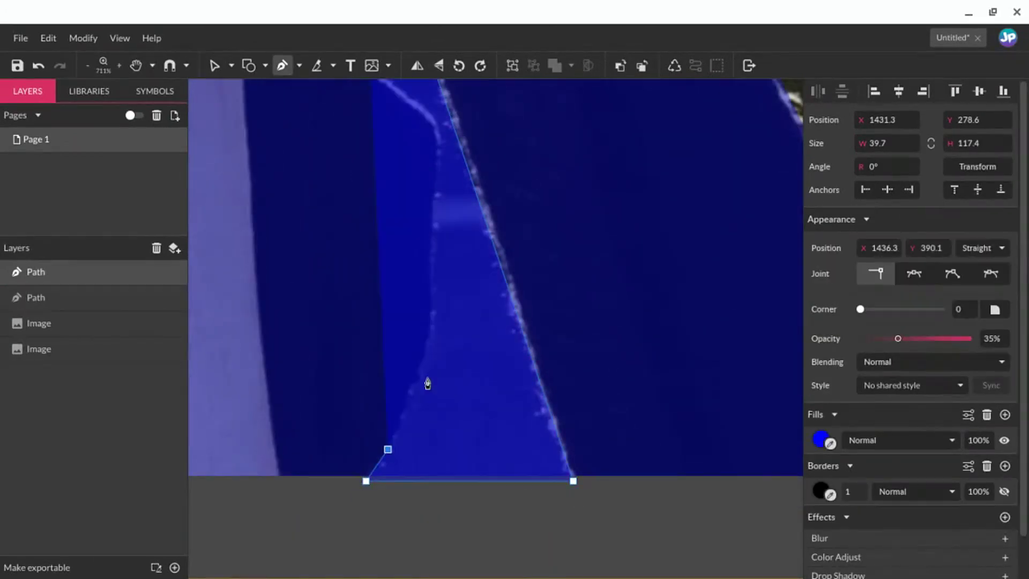
pyautogui.click(431, 324)
pyautogui.click(438, 188)
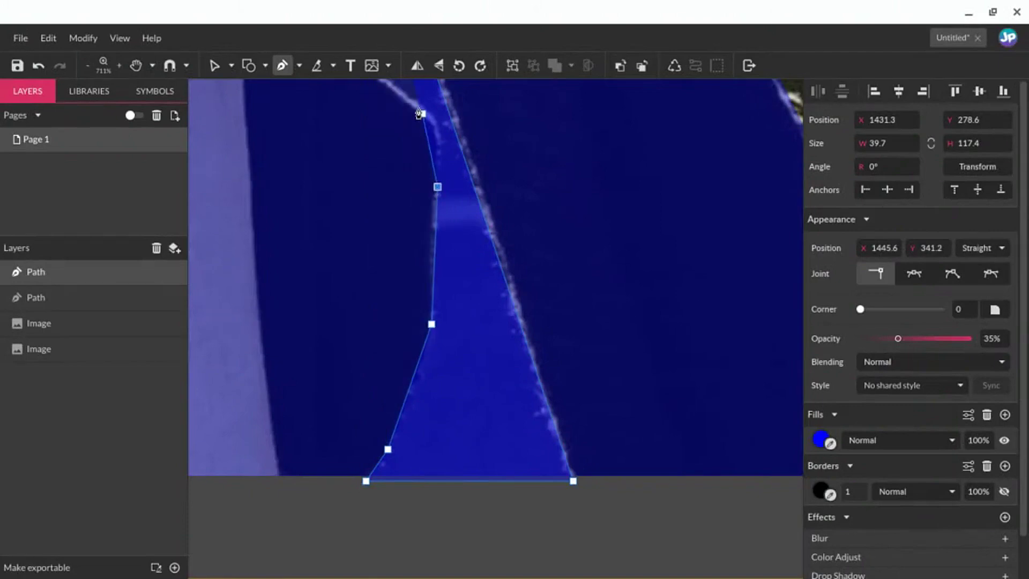
pyautogui.click(416, 102)
pyautogui.press('space')
pyautogui.moveTo(390, 128); pyautogui.dragTo(506, 447)
pyautogui.press('p')
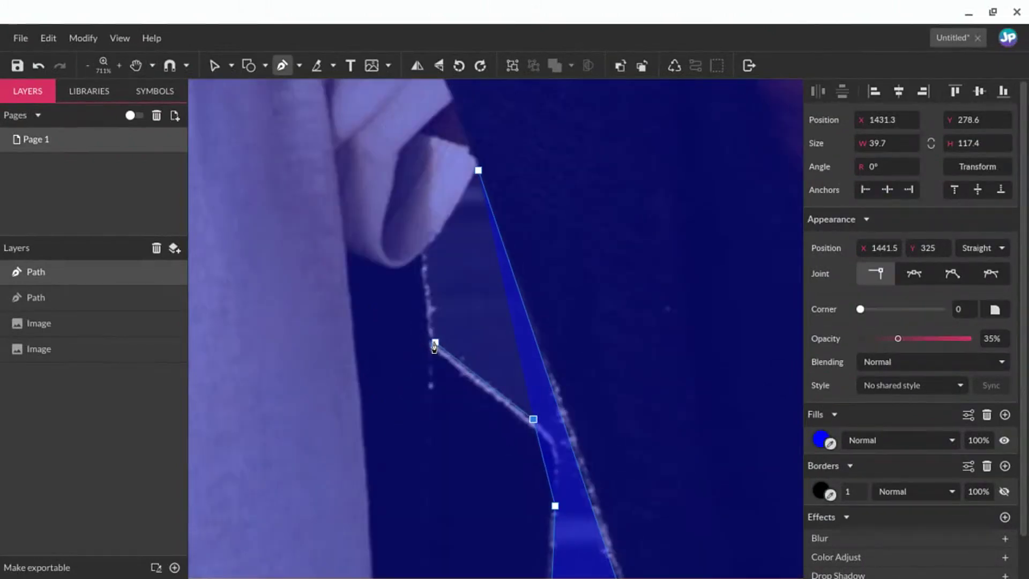
pyautogui.click(434, 343)
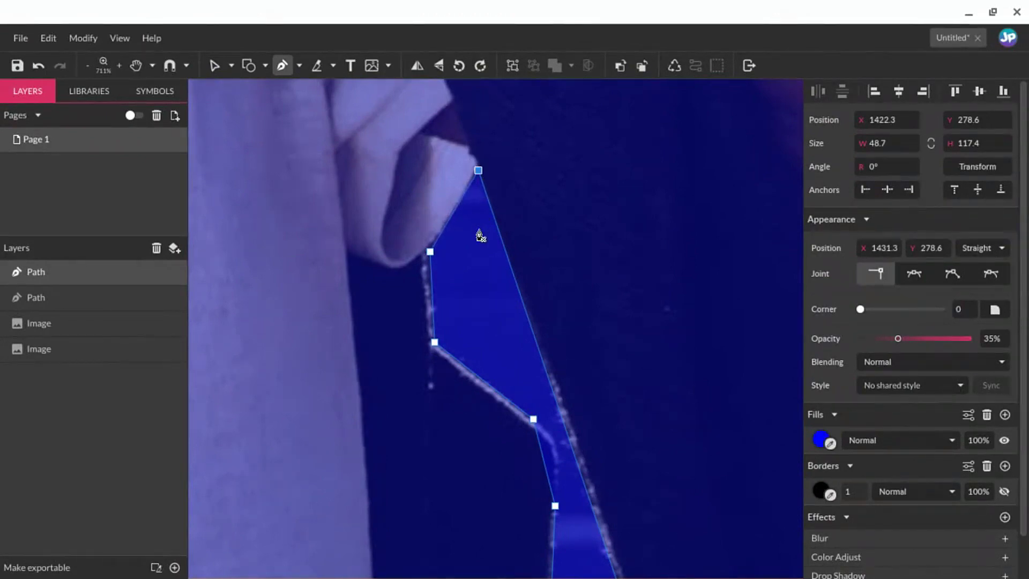
# Step: Move the gap path's corner beneath the sleeve onto the jacket edge and curve the adjoining segments to fit
pyautogui.press('v')
pyautogui.scroll(4, 434, 239)
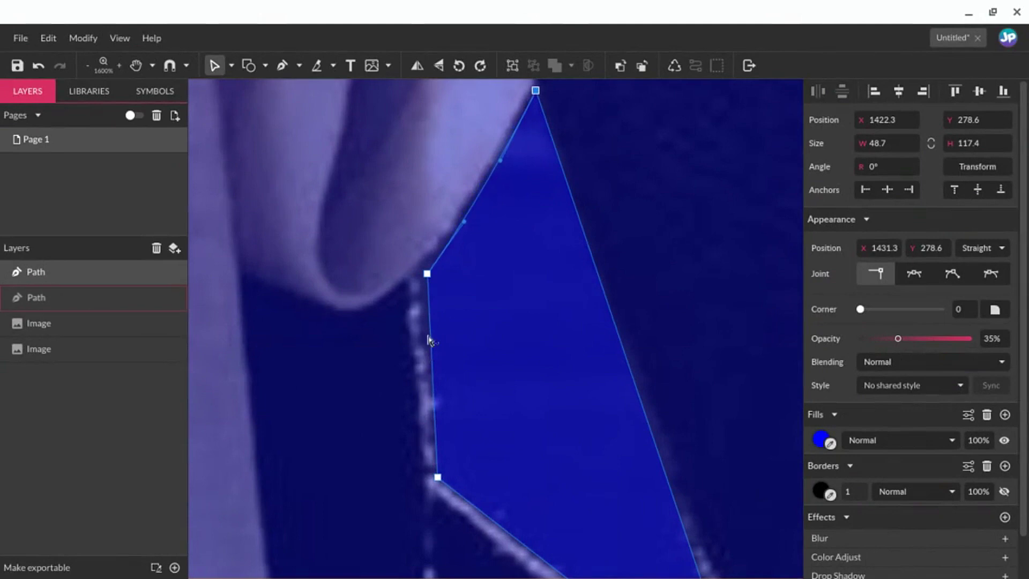
pyautogui.moveTo(427, 274); pyautogui.dragTo(420, 273)
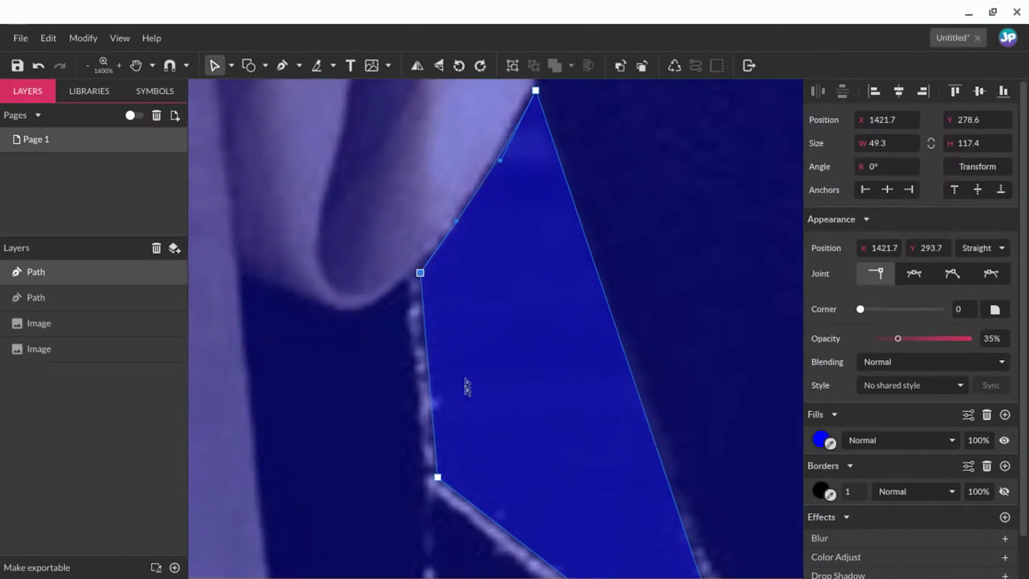
pyautogui.moveTo(428, 379); pyautogui.dragTo(431, 380)
# Step: Bend the gap path's lower segments to follow the jacket's edges and finish editing the path
pyautogui.press('space')
pyautogui.moveTo(568, 573); pyautogui.dragTo(467, 359)
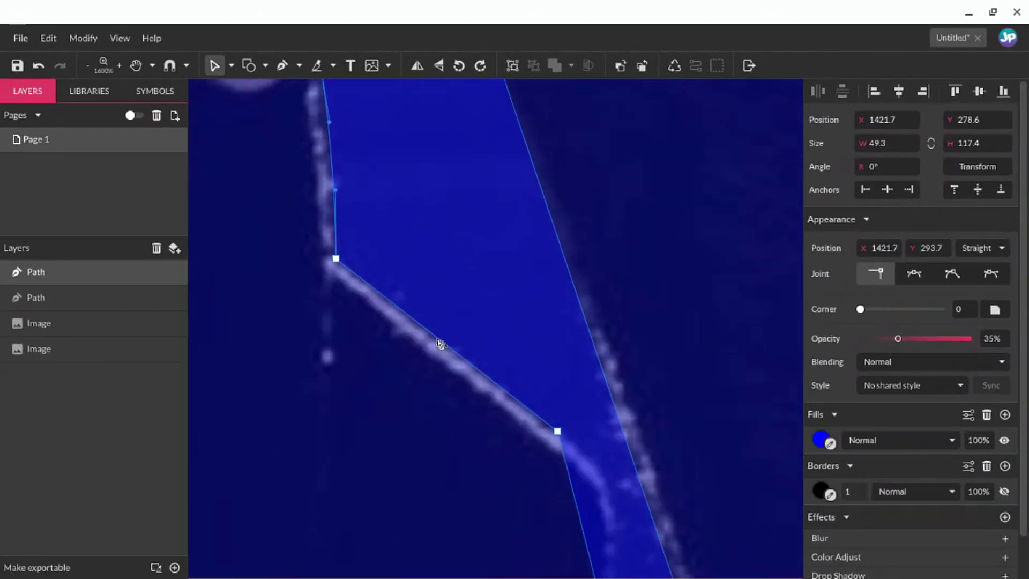
pyautogui.press('space')
pyautogui.moveTo(593, 439); pyautogui.dragTo(449, 225)
pyautogui.press('space')
pyautogui.moveTo(535, 554); pyautogui.dragTo(473, 314)
pyautogui.moveTo(381, 191); pyautogui.dragTo(374, 191)
pyautogui.click(469, 388)
pyautogui.scroll(-5, 470, 391)
pyautogui.press('Escape')
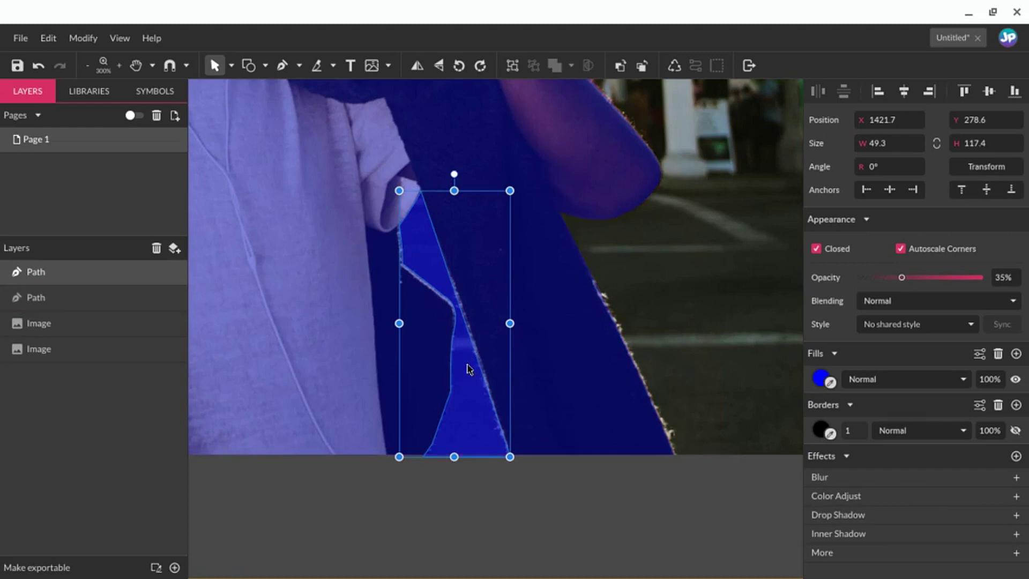
# Step: Subtract the gap path from the man's silhouette and view the component paths of the compound shape
pyautogui.click(547, 423)
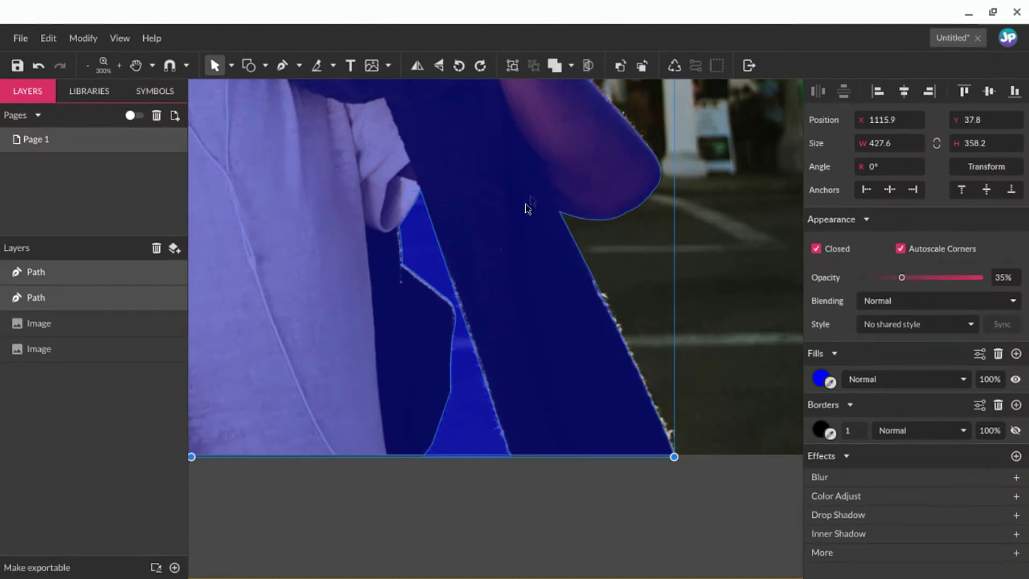
pyautogui.click(570, 64)
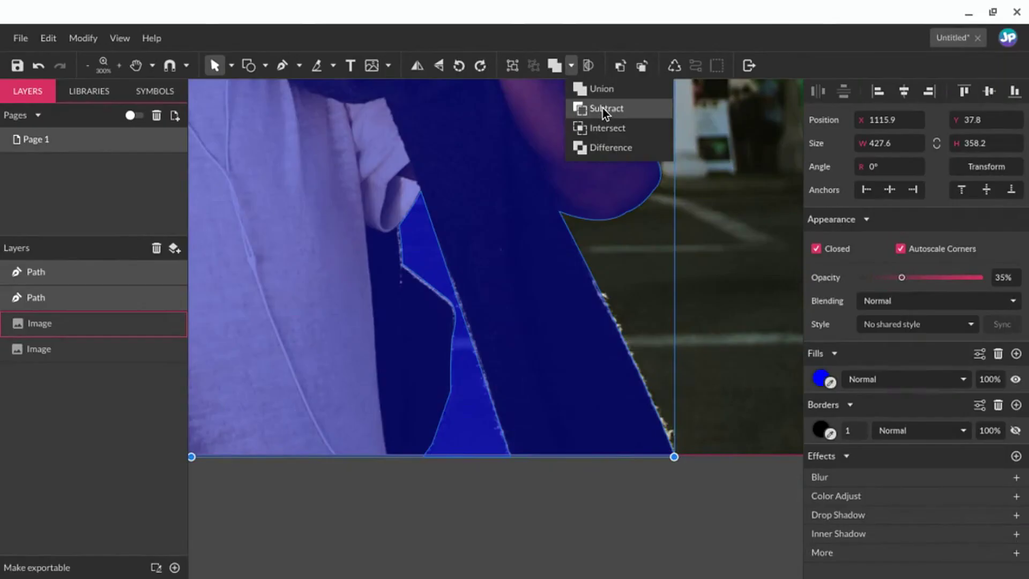
pyautogui.click(454, 283)
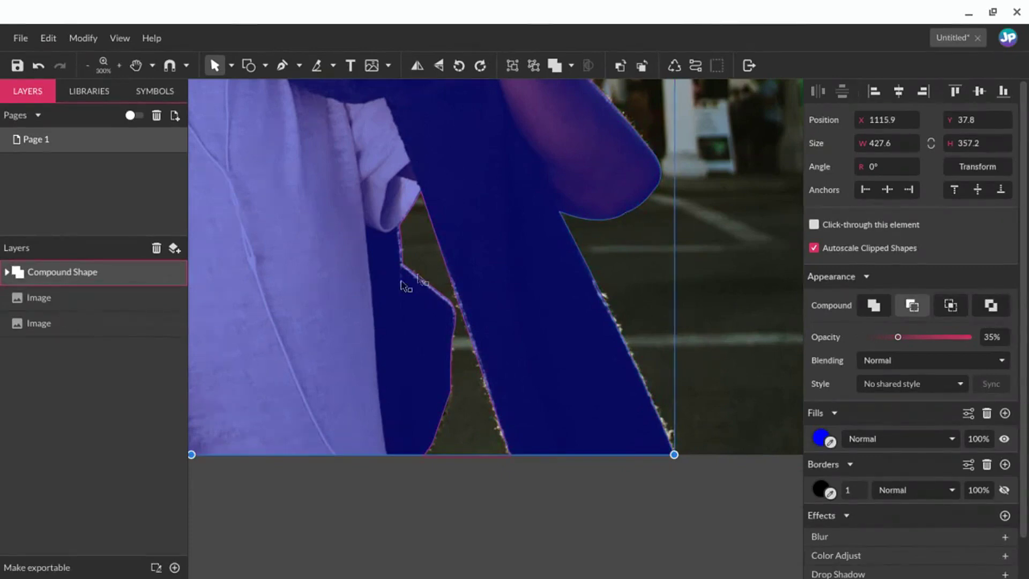
pyautogui.click(6, 272)
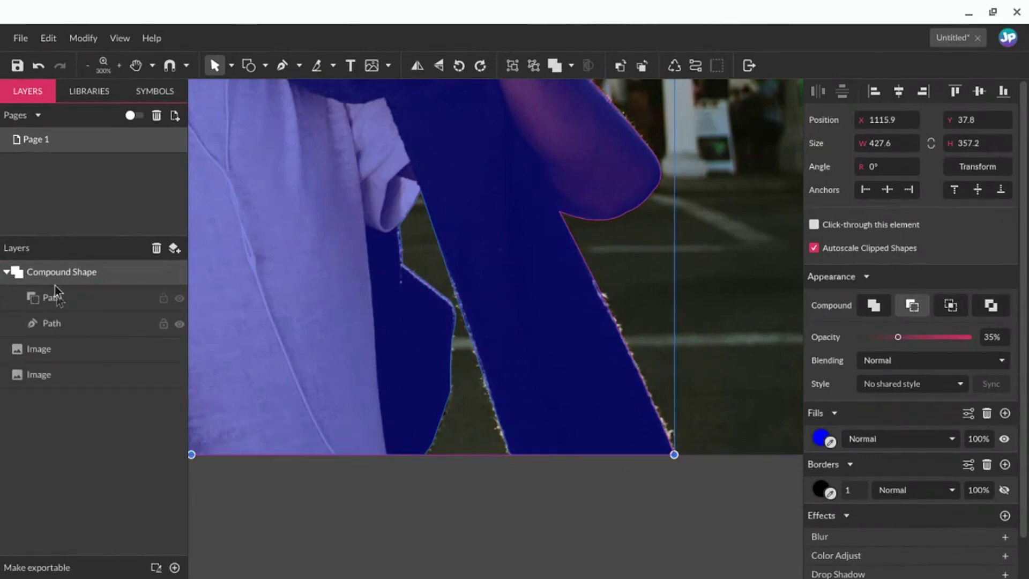
pyautogui.click(7, 272)
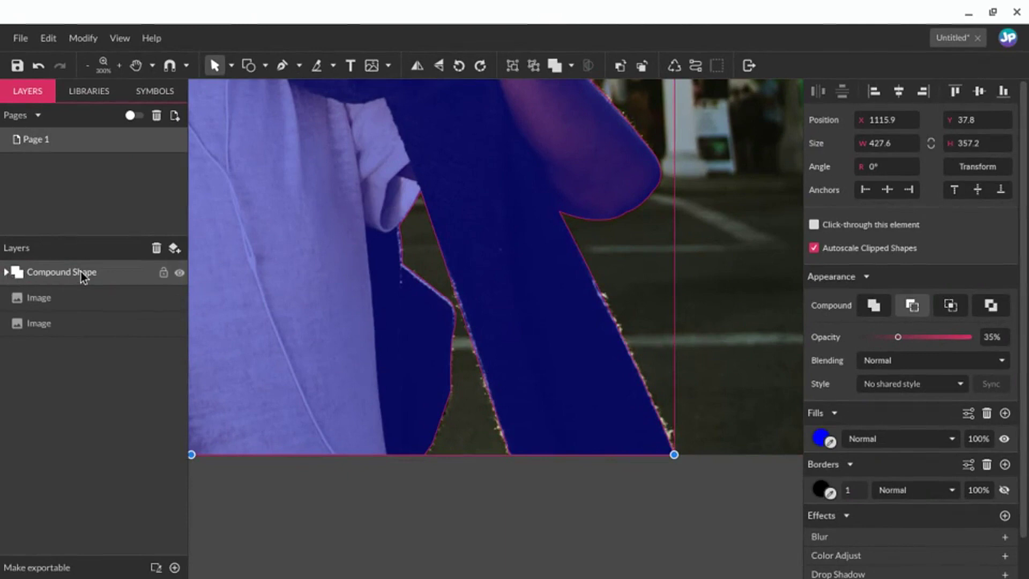
# Step: Convert the compound shape into a single path
pyautogui.press('Escape')
pyautogui.scroll(-2, 420, 274)
pyautogui.press('space')
pyautogui.moveTo(426, 225); pyautogui.dragTo(485, 293)
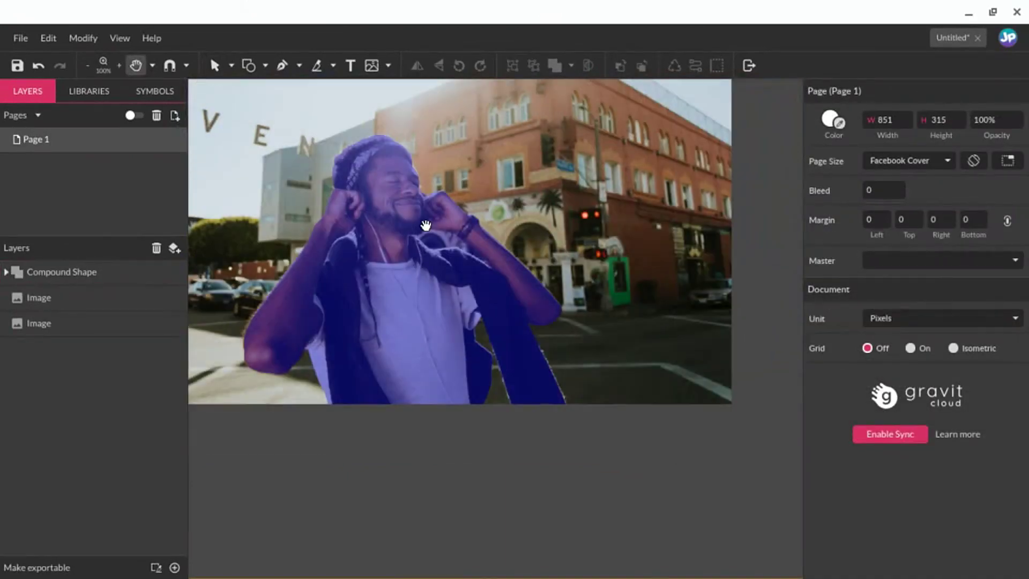
pyautogui.press('v')
pyautogui.click(487, 295)
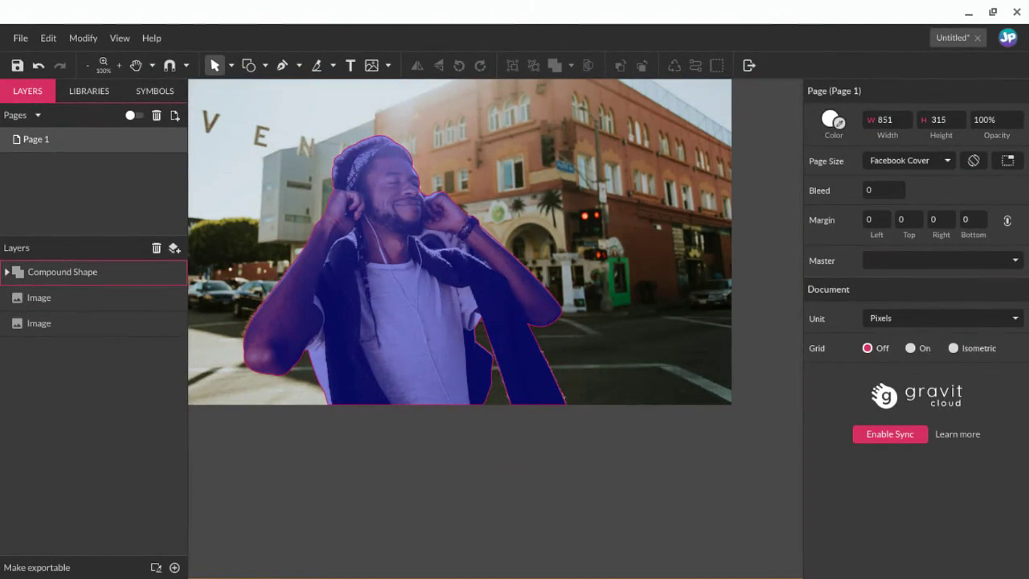
pyautogui.click(69, 275)
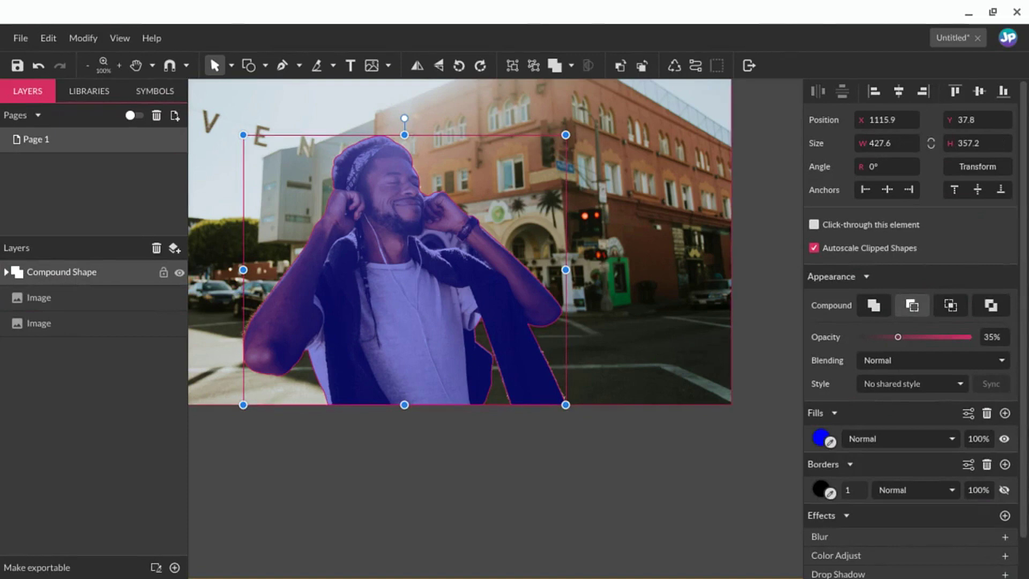
pyautogui.hotkey('ctrl', 'shift', 'p')
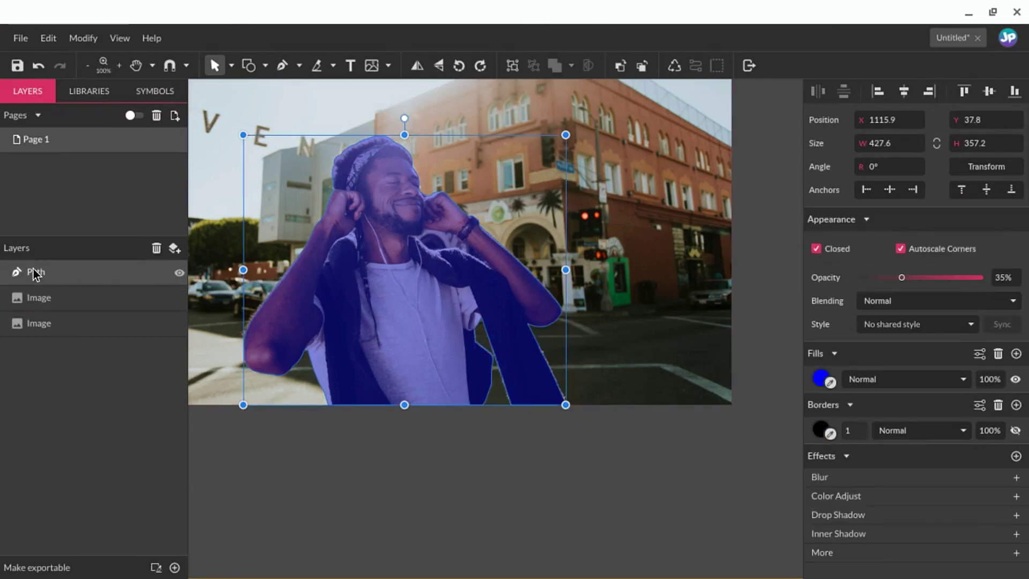
# Step: Start a Pen path in the gap between forearm and jacket shoulder, tracing the forearm's underside and around the watch to the wrist
pyautogui.scroll(5, 470, 231)
pyautogui.scroll(3, 469, 231)
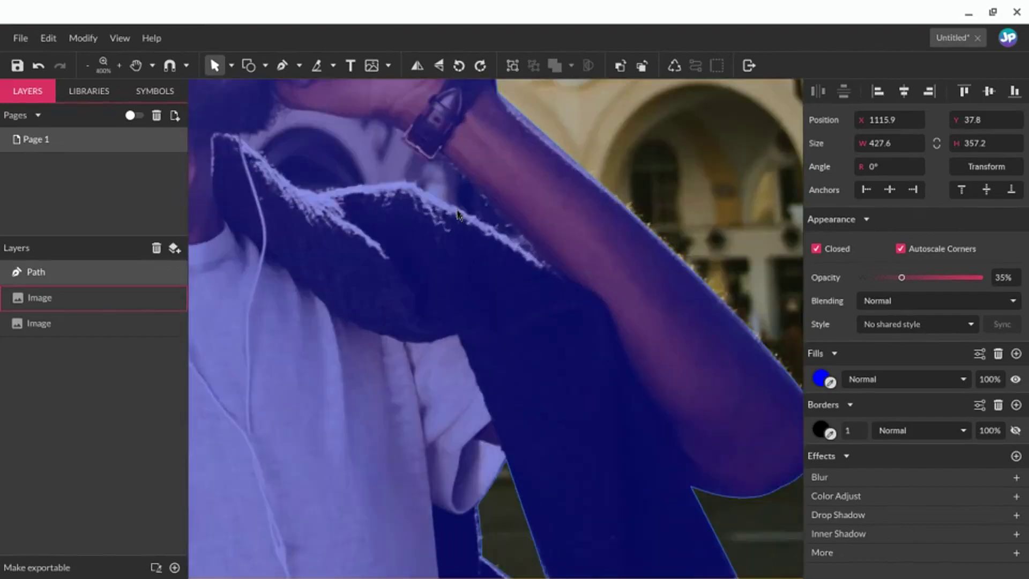
pyautogui.press('space')
pyautogui.moveTo(455, 206); pyautogui.dragTo(509, 288)
pyautogui.press('p')
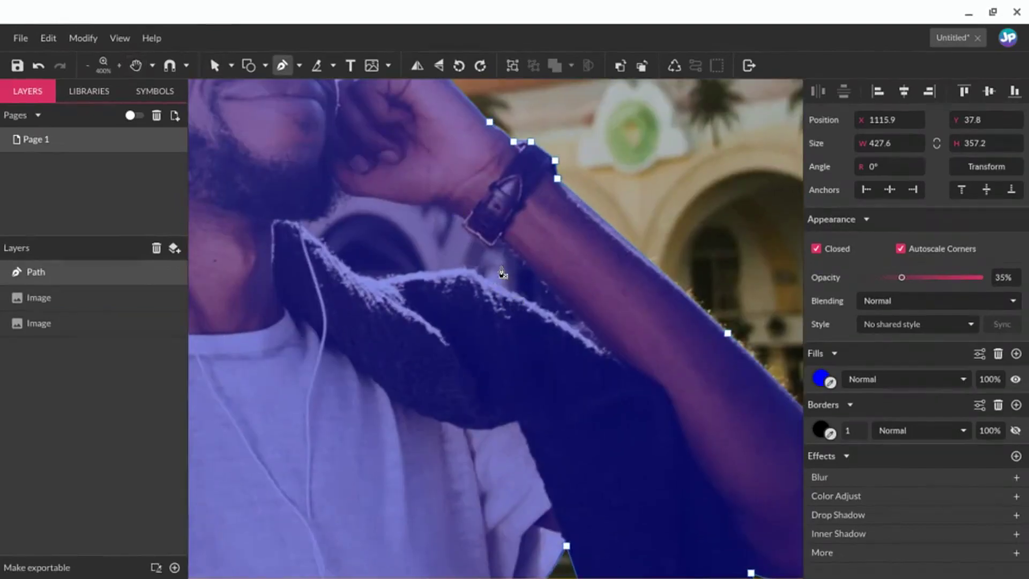
pyautogui.scroll(3, 503, 274)
pyautogui.scroll(-2, 559, 365)
pyautogui.scroll(-1, 559, 366)
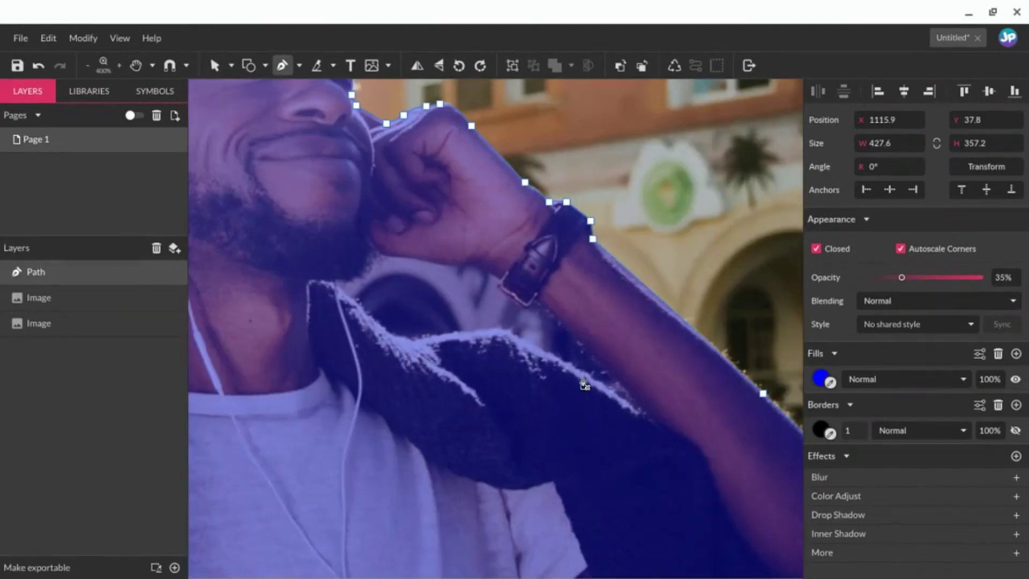
pyautogui.scroll(1, 583, 382)
pyautogui.click(628, 384)
pyautogui.click(519, 275)
pyautogui.click(507, 285)
pyautogui.click(467, 255)
pyautogui.click(472, 245)
pyautogui.click(437, 226)
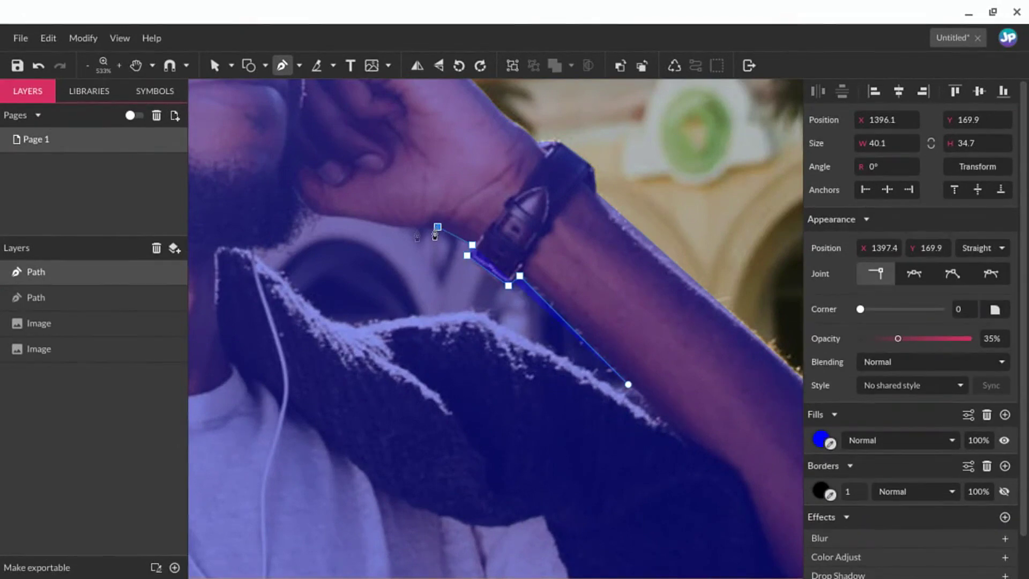
# Step: Continue the path along the underside of the hand, down beside the beard and over to the jacket collar
pyautogui.click(366, 220)
pyautogui.click(324, 215)
pyautogui.click(289, 184)
pyautogui.click(293, 224)
pyautogui.click(251, 251)
# Step: Trace the jacket collar and shoulder edge back to the forearm and close the gap path
pyautogui.click(329, 316)
pyautogui.click(356, 326)
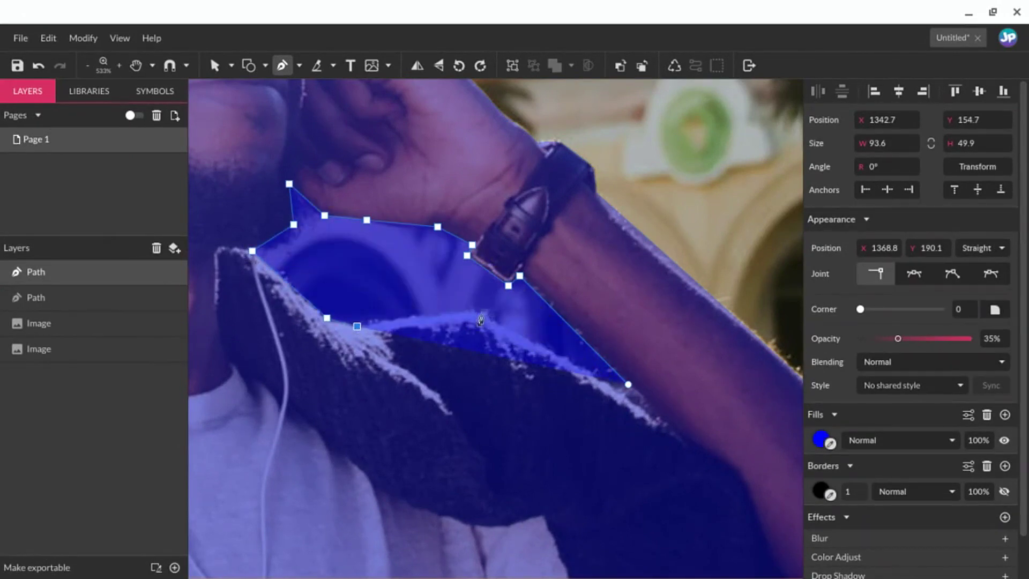
pyautogui.click(457, 313)
pyautogui.click(495, 321)
pyautogui.click(628, 384)
# Step: Curve the gap path's segments below the hand and beside the beard to match their contours, and finish editing it
pyautogui.press('d')
pyautogui.scroll(4, 562, 325)
pyautogui.scroll(-3, 596, 341)
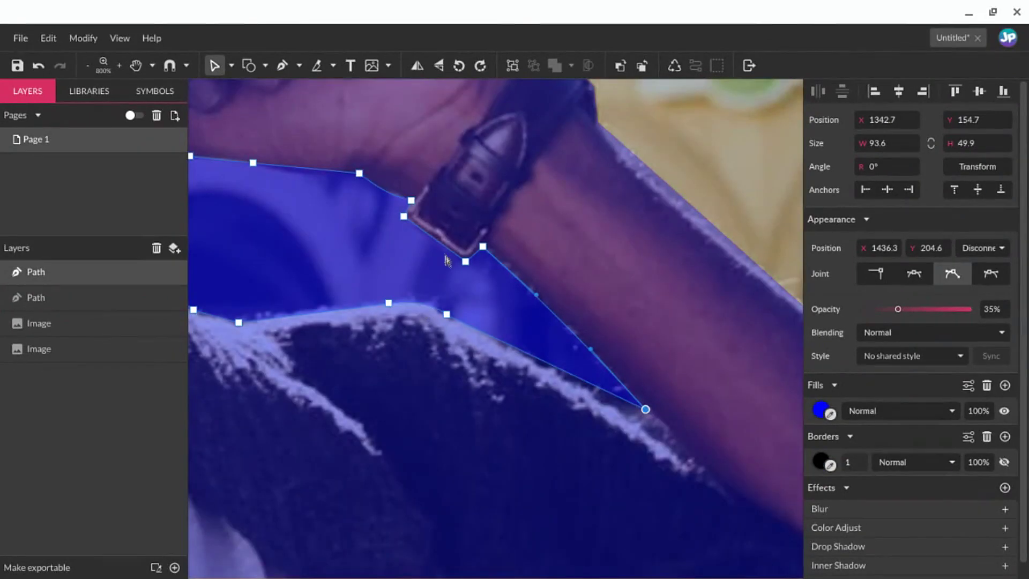
pyautogui.moveTo(310, 170); pyautogui.dragTo(313, 175)
pyautogui.moveTo(198, 142); pyautogui.dragTo(343, 259)
pyautogui.scroll(-5, 420, 386)
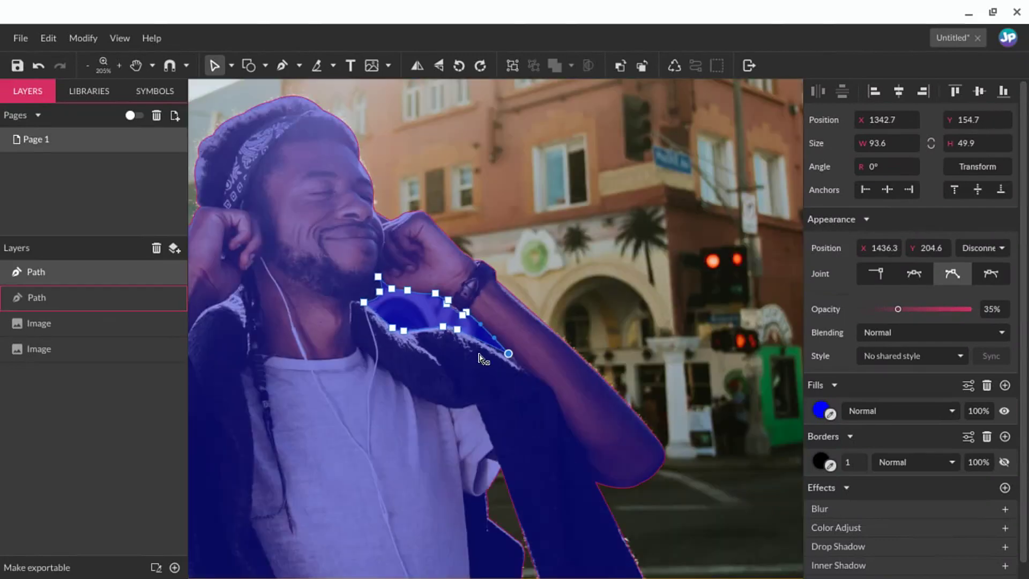
pyautogui.press('Escape')
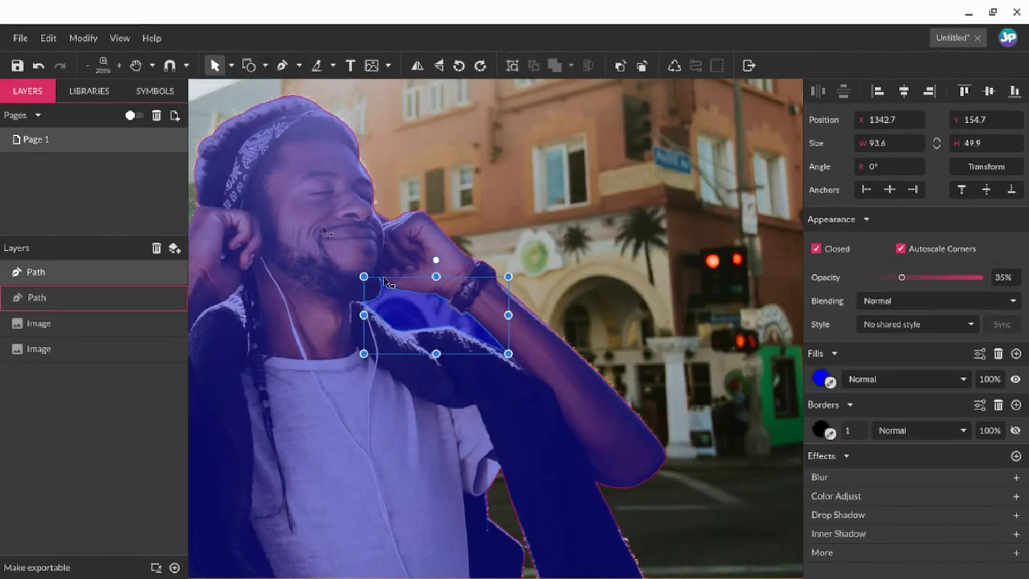
# Step: Subtract the gap between the forearm and jacket shoulder from the man's silhouette path
pyautogui.click(490, 381)
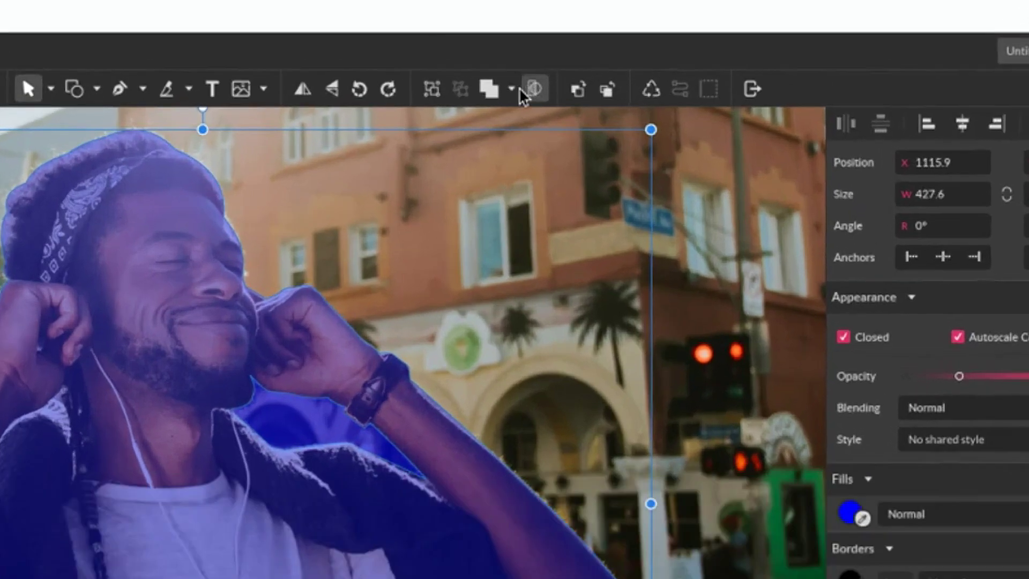
pyautogui.click(571, 66)
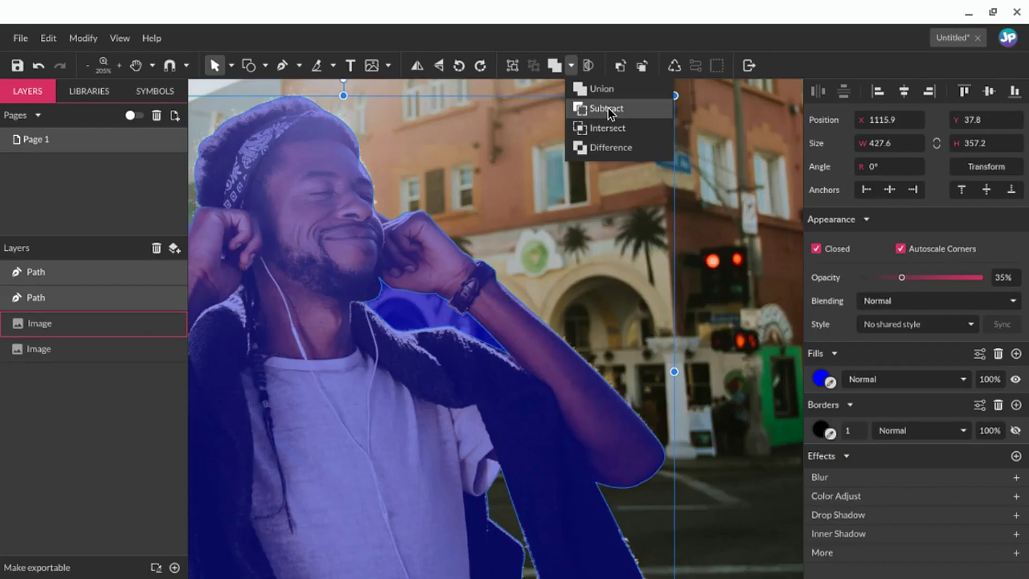
pyautogui.click(462, 227)
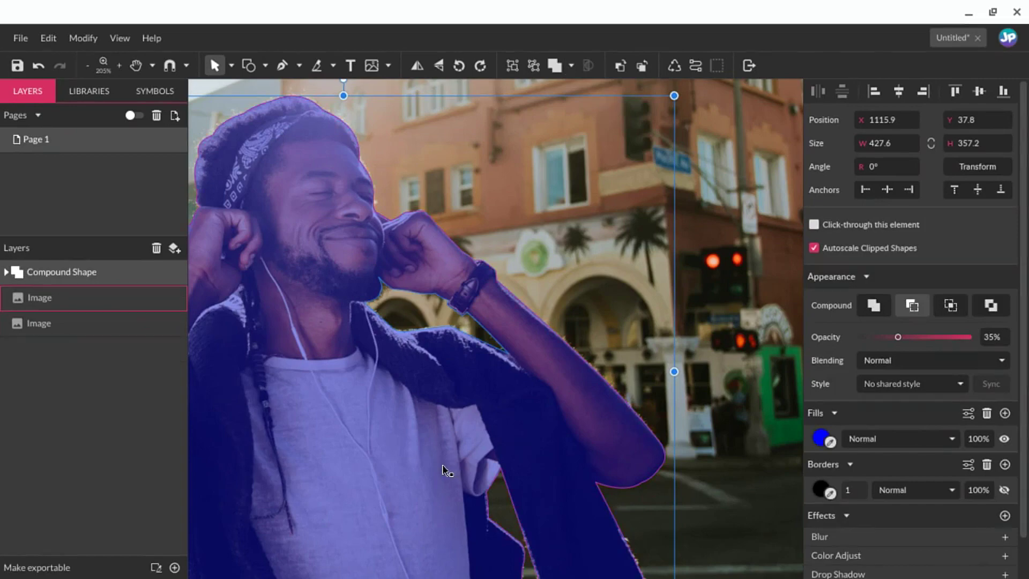
pyautogui.hscroll(-4, 421, 465)
pyautogui.scroll(-2, 421, 465)
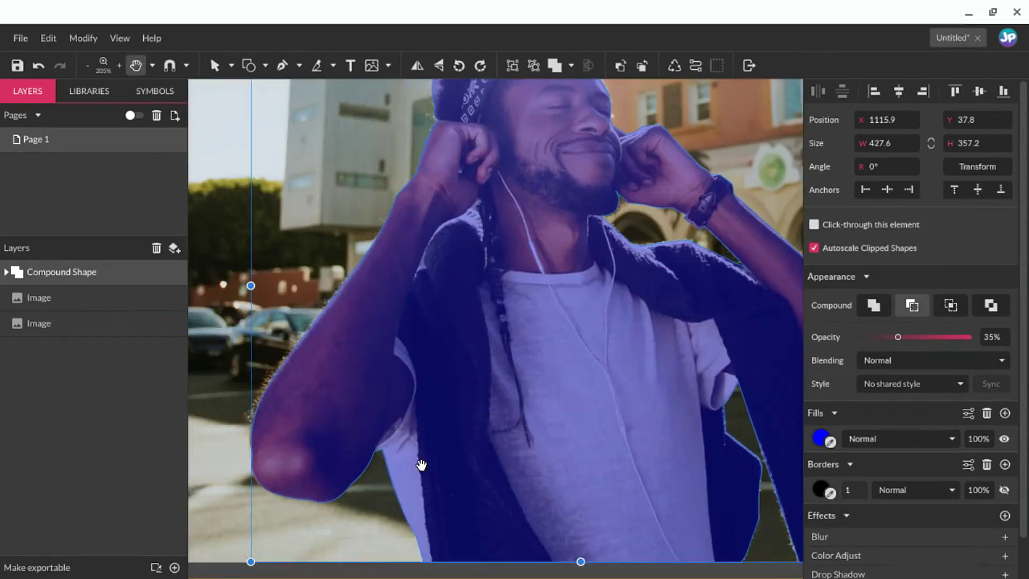
# Step: Trace the small triangular gap between the upper arm and the jacket shoulder with a closed three-point Pen path
pyautogui.press('v')
pyautogui.scroll(5, 471, 228)
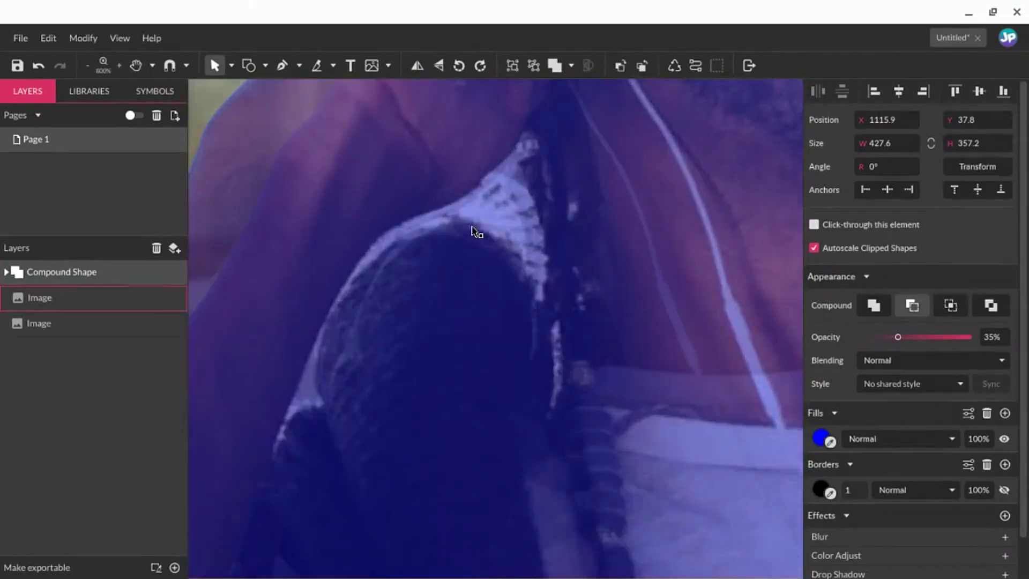
pyautogui.scroll(-2, 472, 230)
pyautogui.scroll(3, 386, 320)
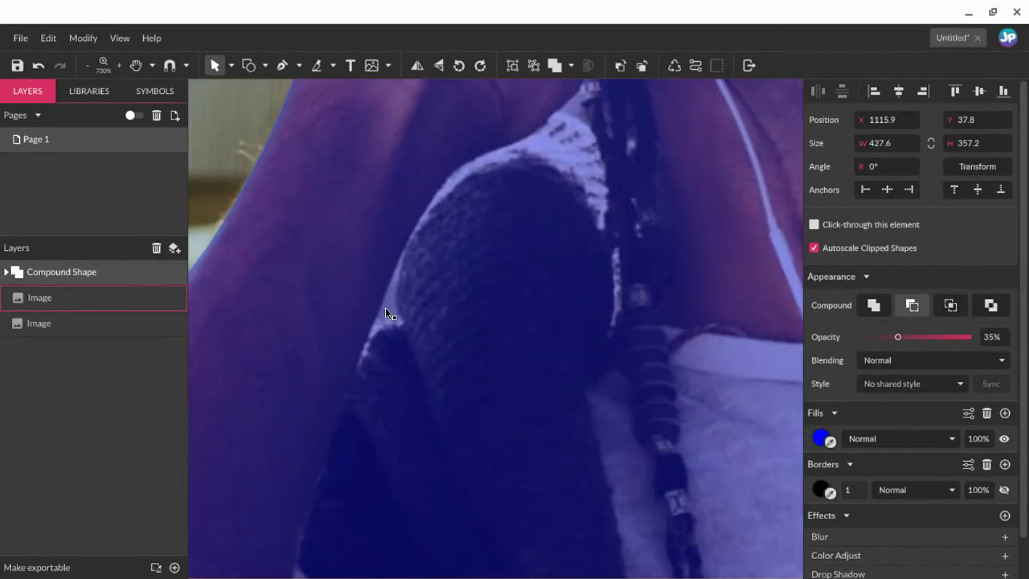
pyautogui.click(377, 322)
pyautogui.press('p')
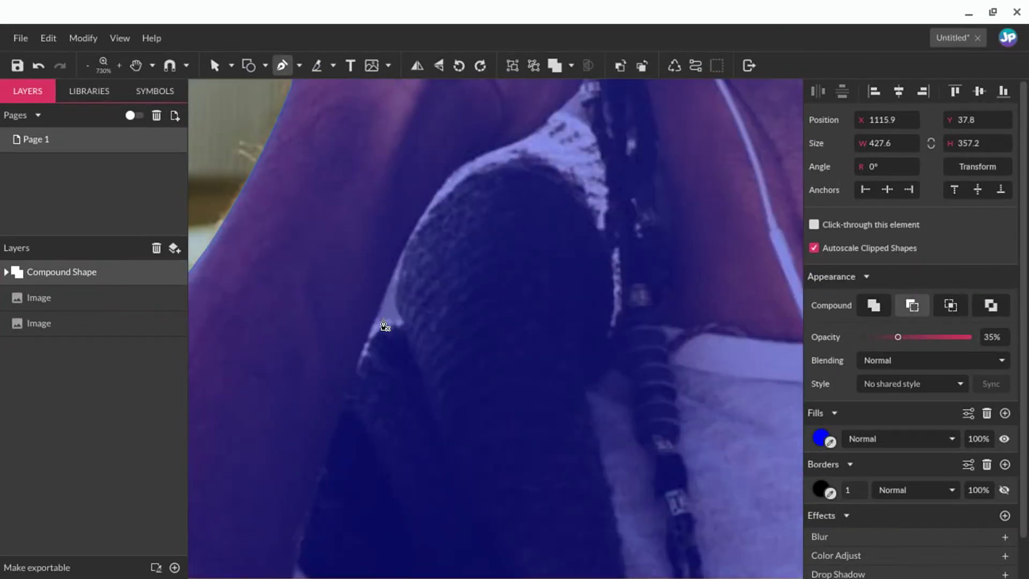
pyautogui.scroll(2, 386, 319)
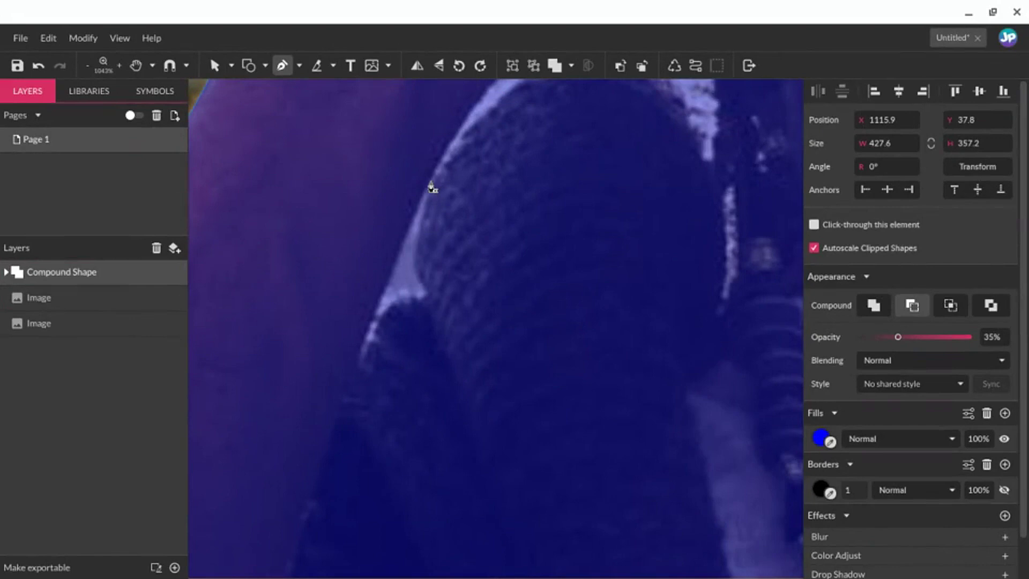
pyautogui.click(431, 181)
pyautogui.click(359, 354)
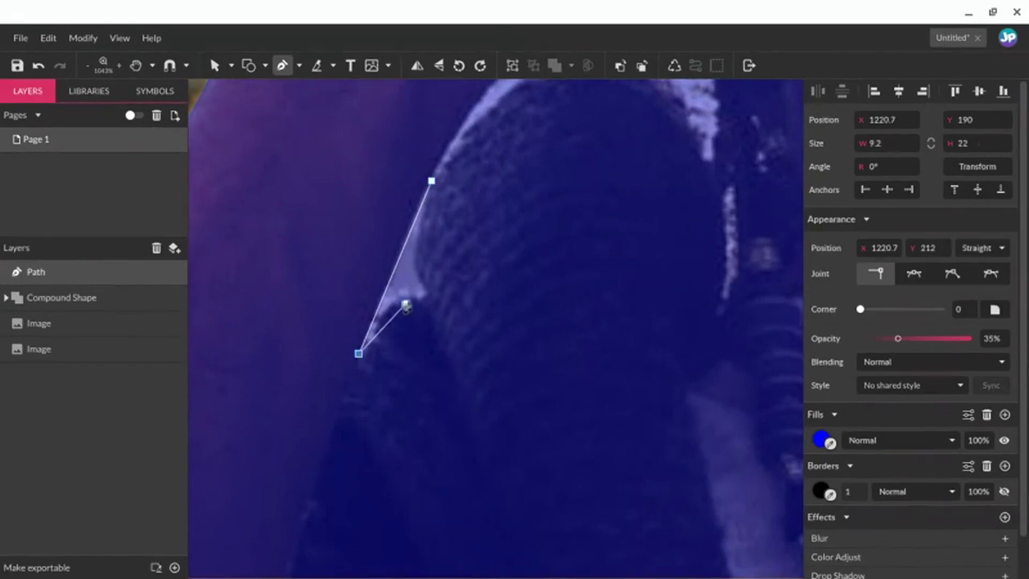
pyautogui.click(426, 292)
pyautogui.click(431, 182)
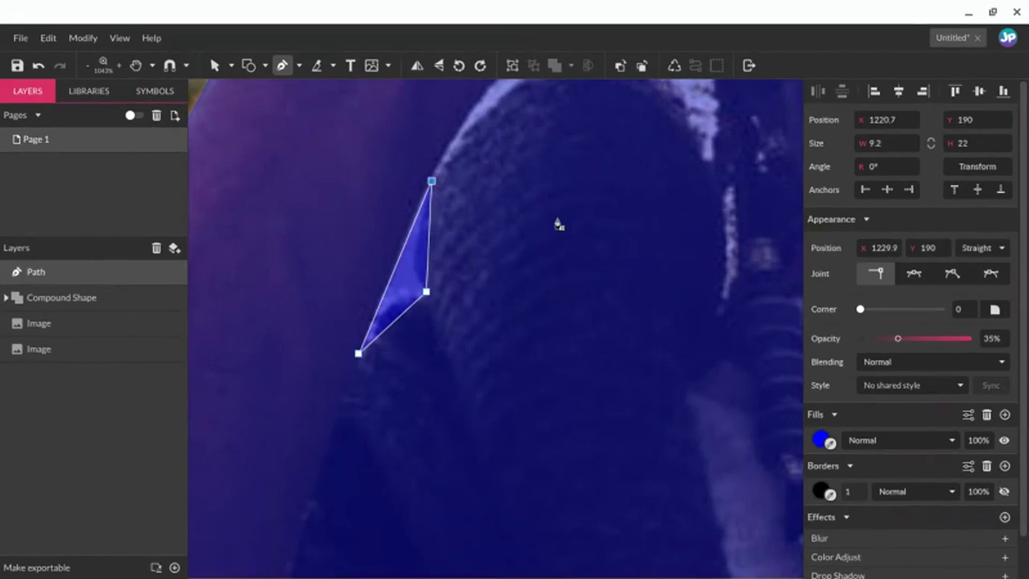
# Step: Curve the small gap path's two jacket-side segments inward to follow the jacket edge, and finish editing it
pyautogui.press('v')
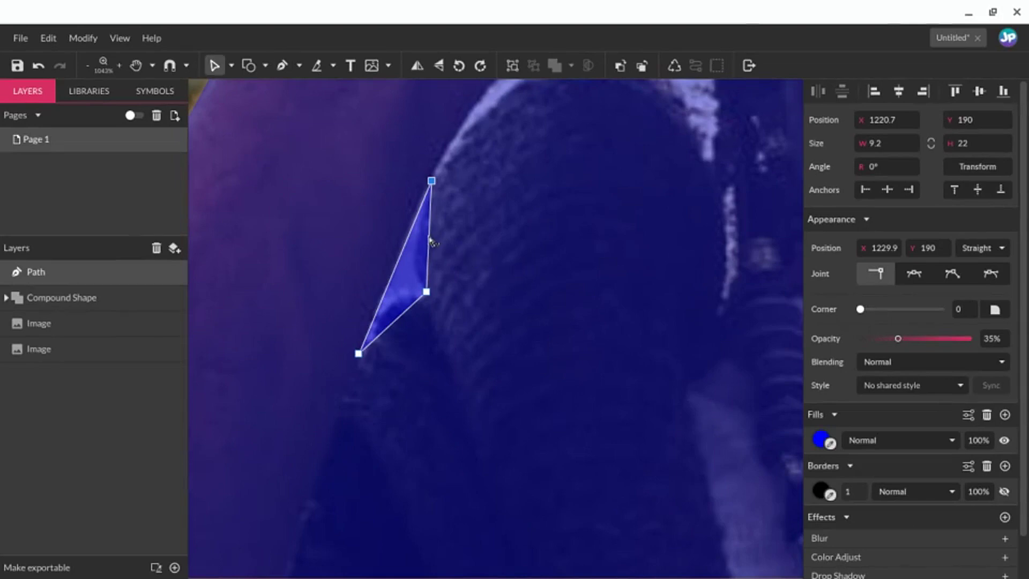
pyautogui.moveTo(429, 242); pyautogui.dragTo(421, 244)
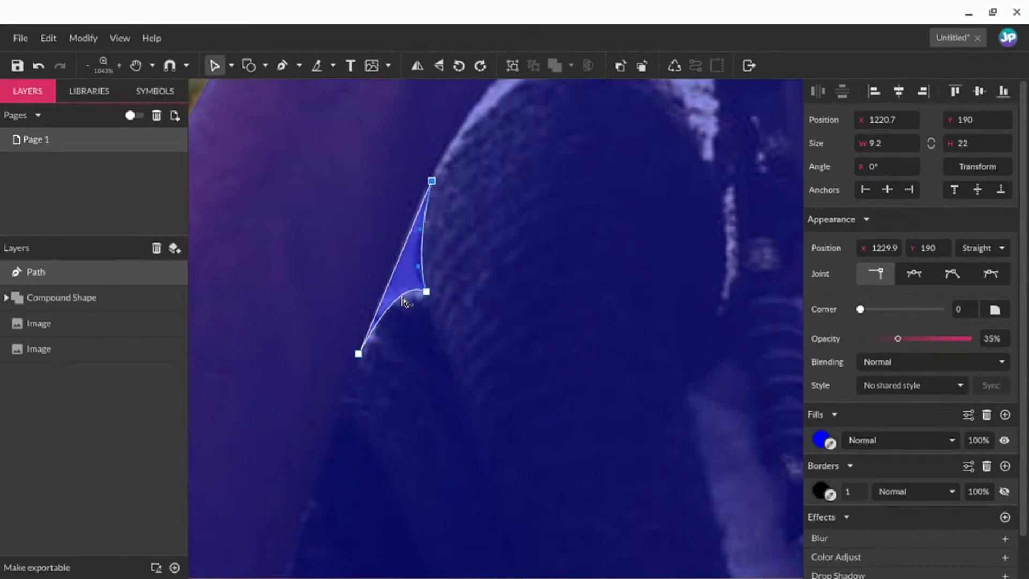
pyautogui.press('v')
# Step: Subtract the small triangular gap path from the man's silhouette compound shape
pyautogui.keyDown('shift'); pyautogui.click(481, 253); pyautogui.keyUp('shift')
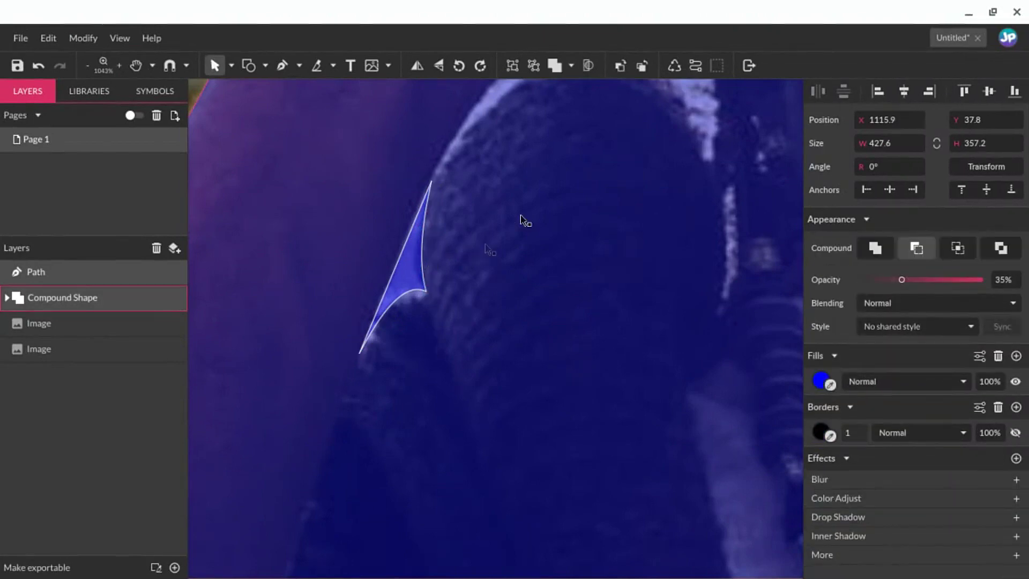
pyautogui.click(569, 64)
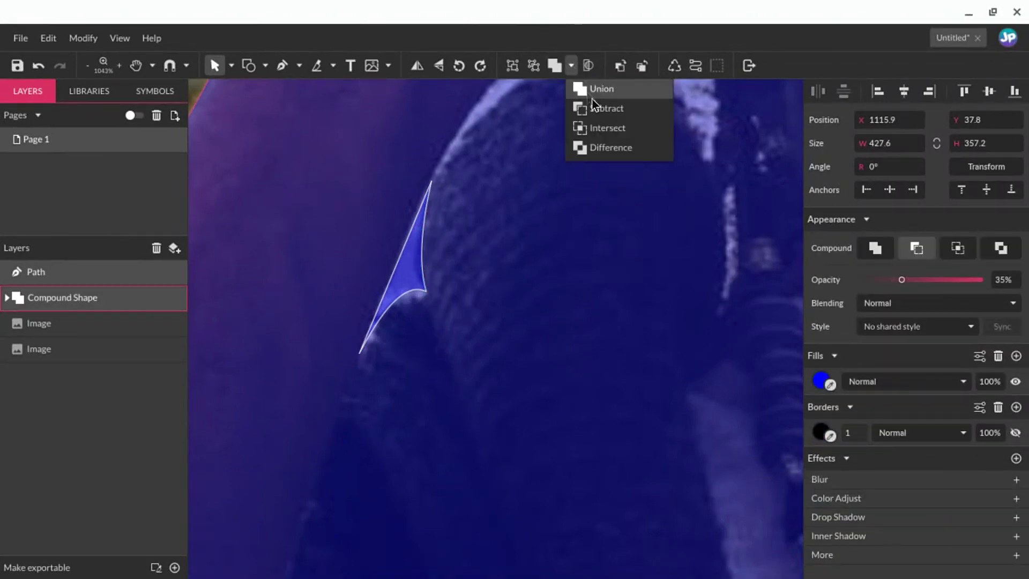
pyautogui.press('Return')
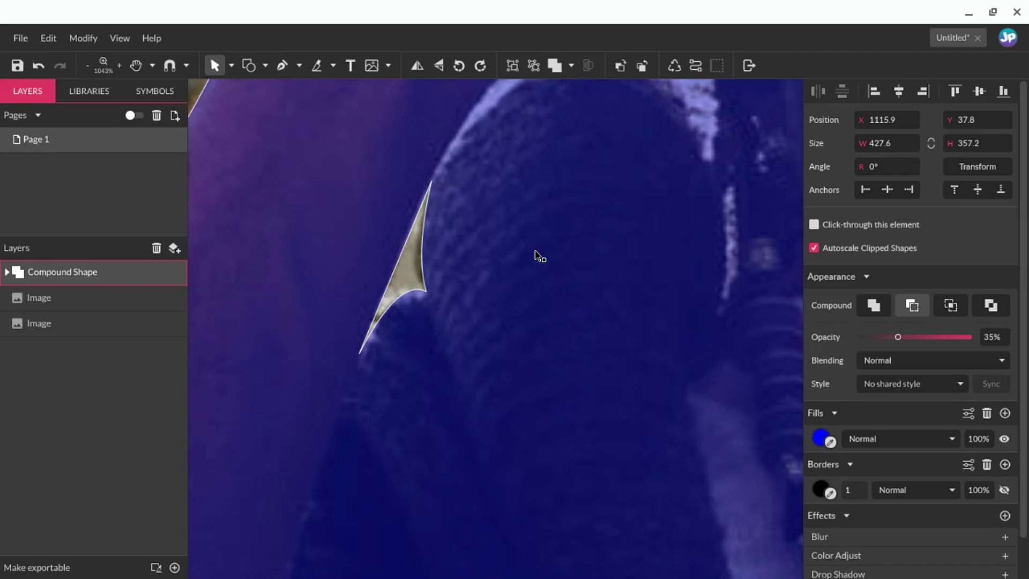
# Step: Convert the man's silhouette compound shape into a single path
pyautogui.scroll(-5, 535, 255)
pyautogui.scroll(-5, 530, 254)
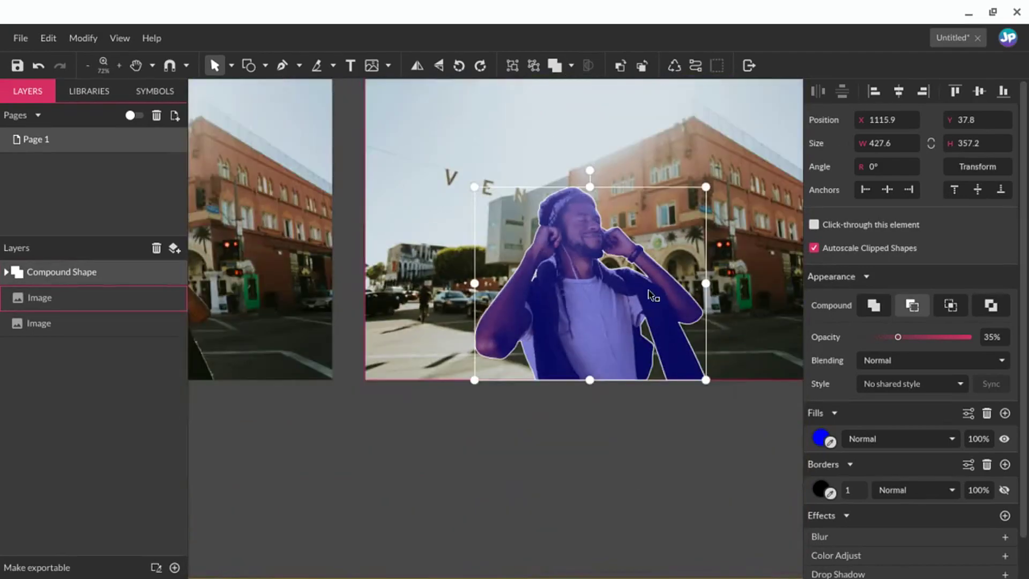
pyautogui.scroll(1, 651, 296)
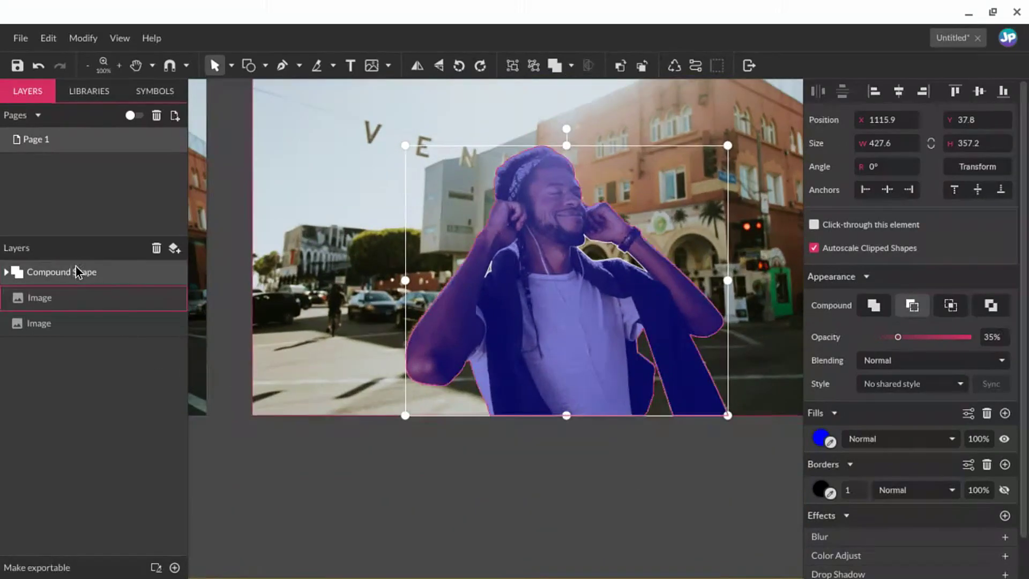
pyautogui.click(76, 295)
pyautogui.click(88, 273)
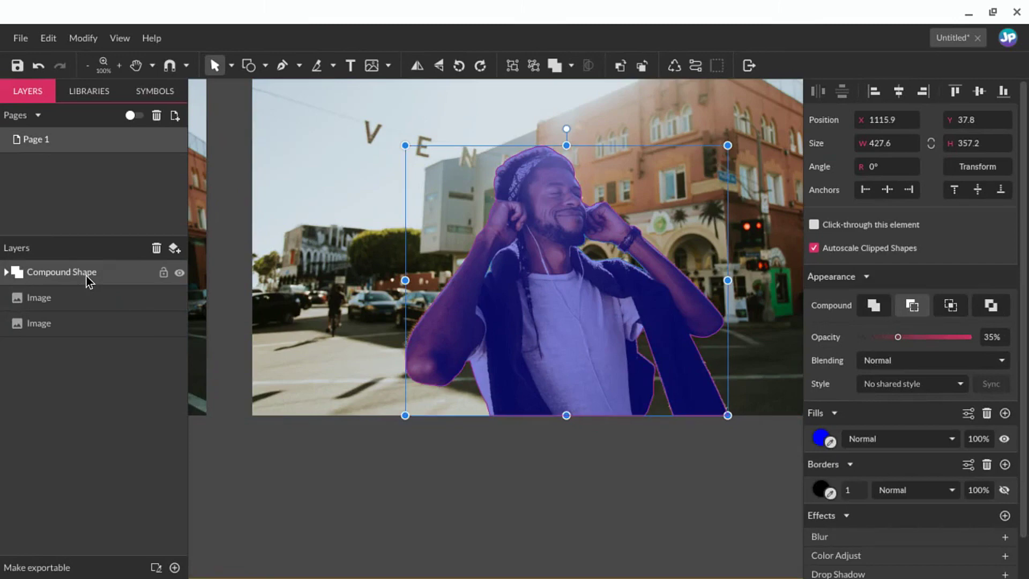
pyautogui.hotkey('ctrl', 'shift', 'p')
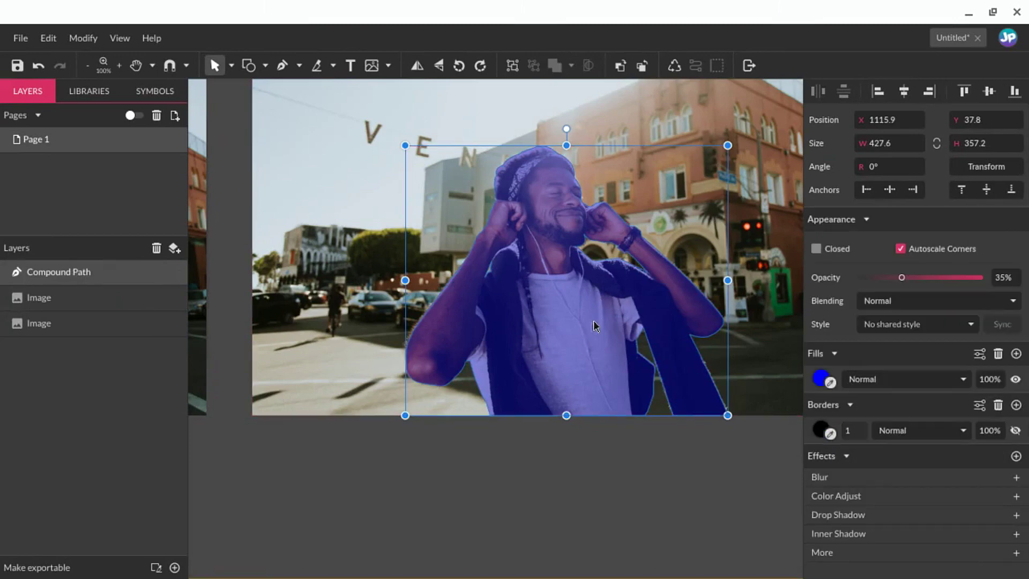
# Step: Duplicate the silhouette path and move the copy straight down below the photo, to about Y 466
pyautogui.scroll(-4, 486, 315)
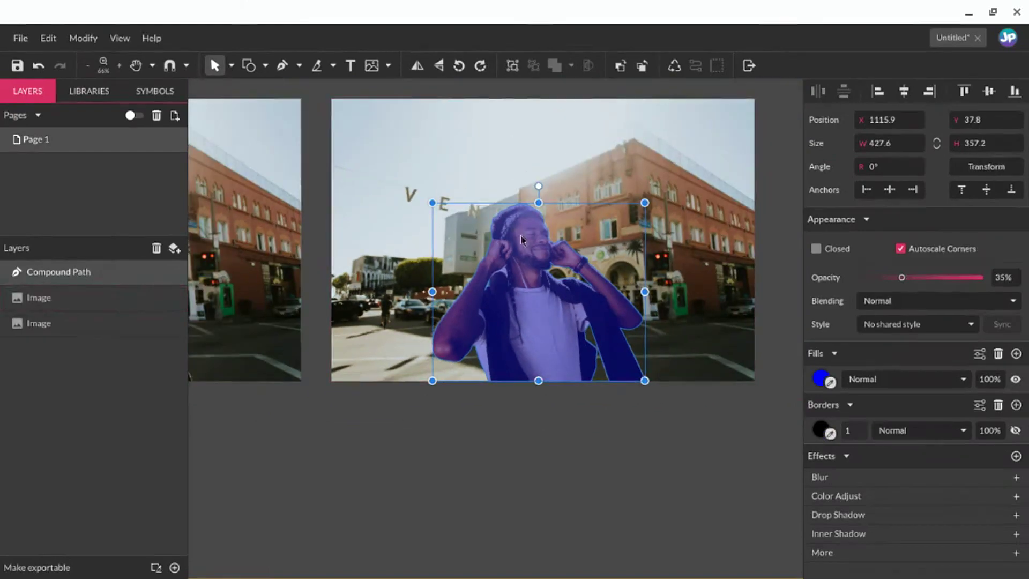
pyautogui.press('Escape')
pyautogui.hotkey('ctrl', '+')
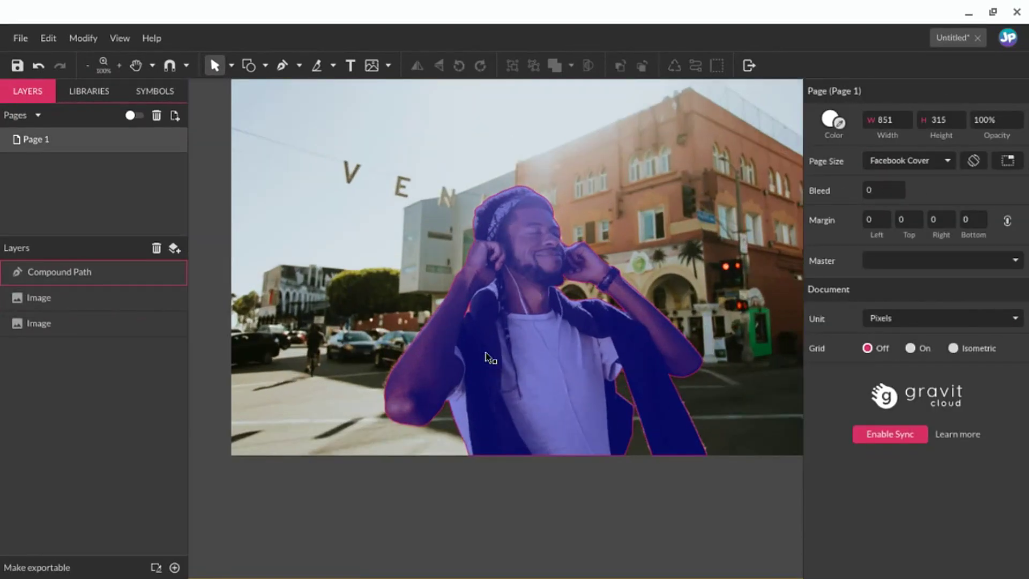
pyautogui.hotkey('ctrl', '-')
pyautogui.hotkey('ctrl', '-')
pyautogui.click(525, 386)
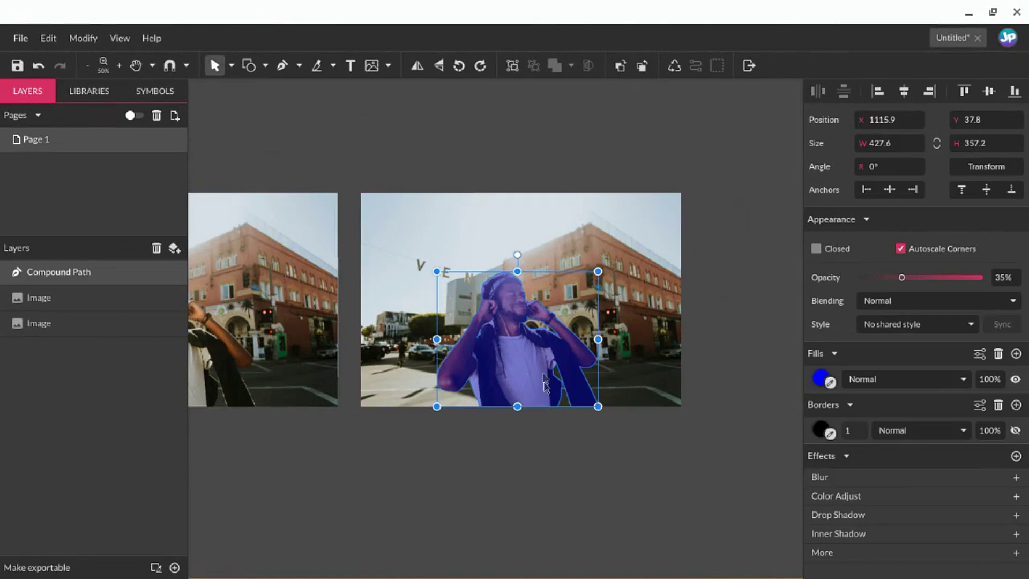
pyautogui.hotkey('ctrl', 'd')
pyautogui.moveTo(514, 370); pyautogui.dragTo(515, 531)
# Step: Set the silhouette copy to 100% opacity with a black #000000 fill and delete its border
pyautogui.moveTo(901, 278); pyautogui.dragTo(1003, 278)
pyautogui.click(820, 380)
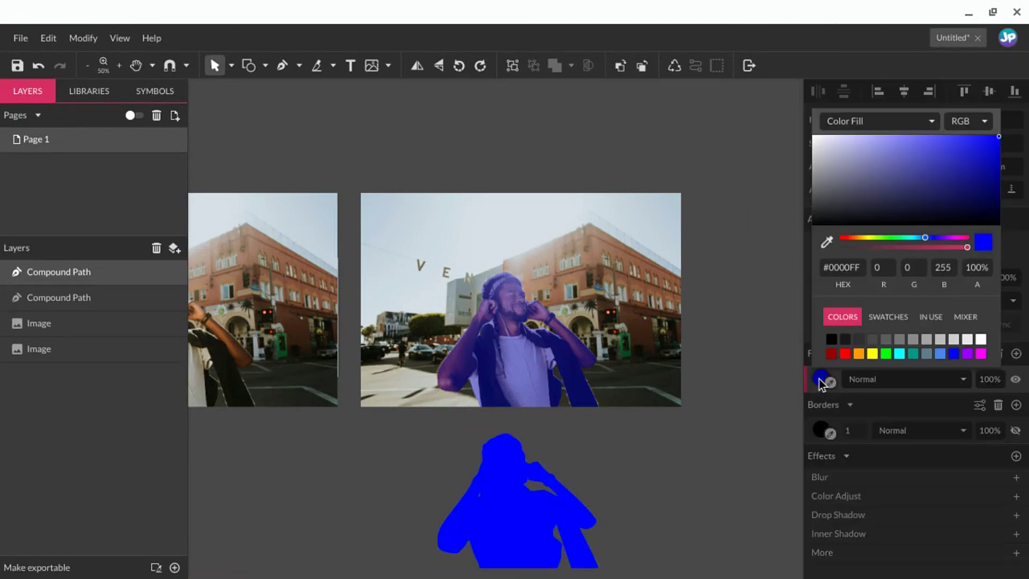
pyautogui.click(831, 339)
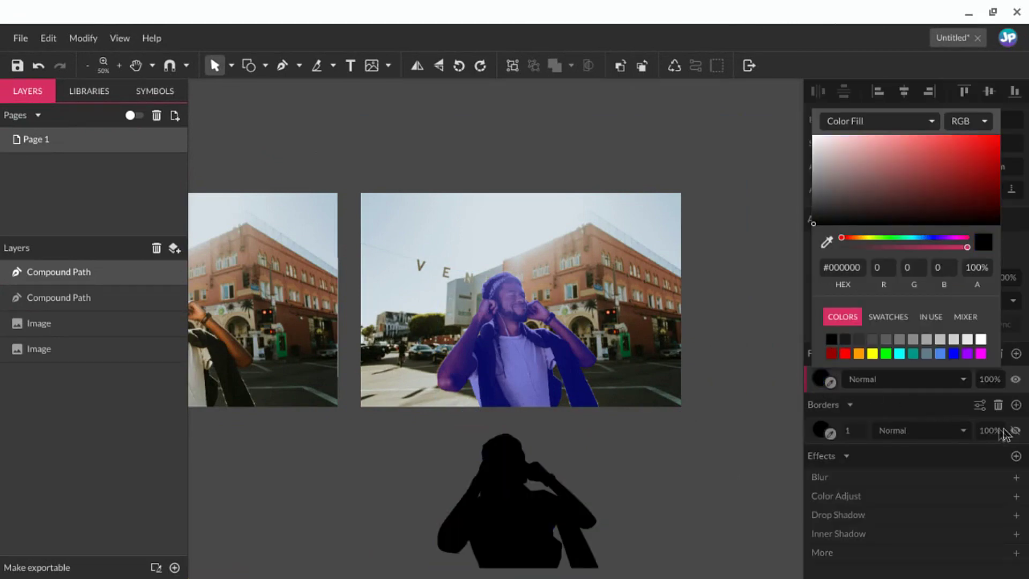
pyautogui.click(812, 445)
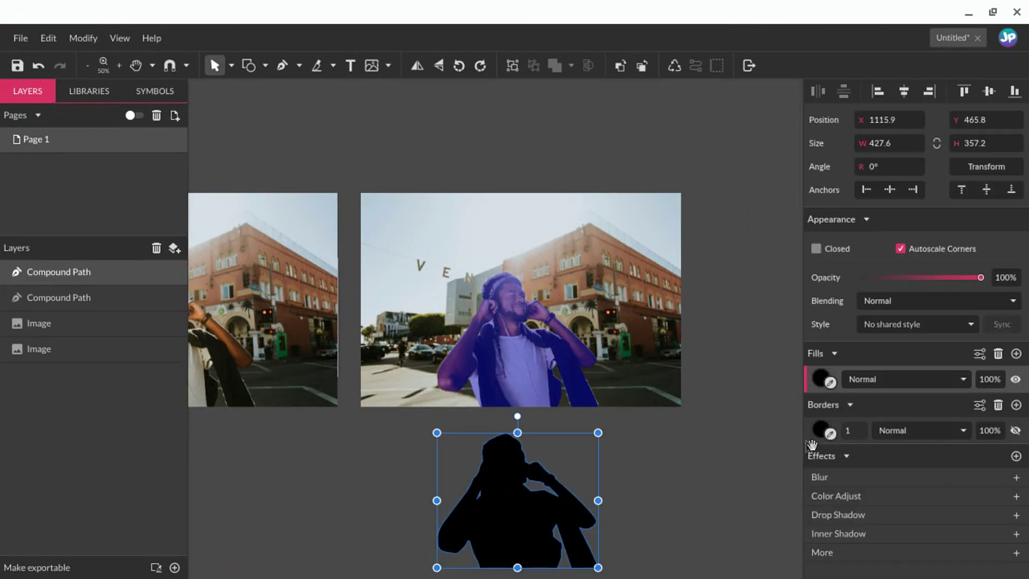
pyautogui.click(997, 405)
pyautogui.click(655, 480)
# Step: Set the blue silhouette over the photo to 100% opacity and delete its border
pyautogui.press('space')
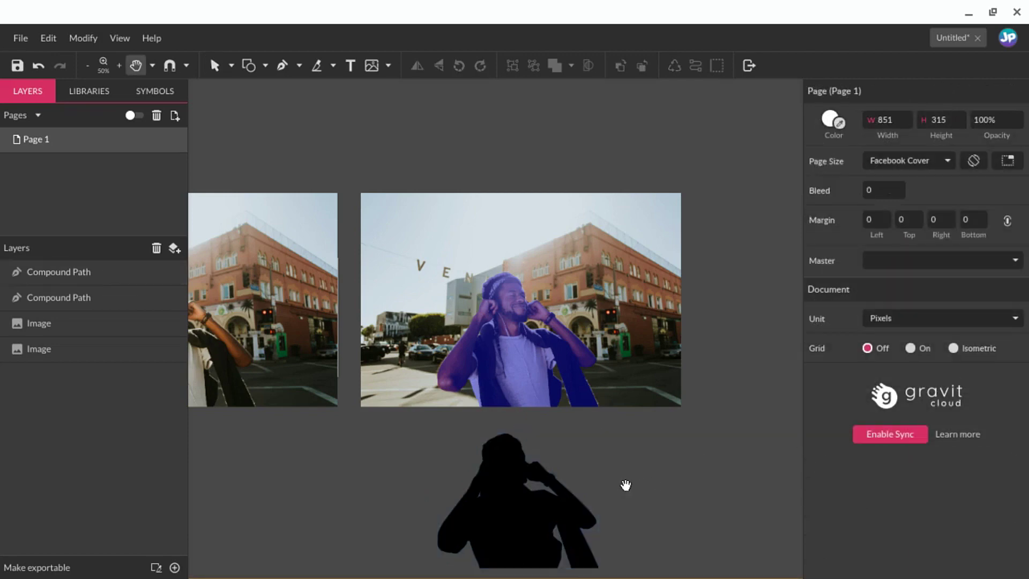
pyautogui.moveTo(625, 484); pyautogui.dragTo(625, 471)
pyautogui.press('v')
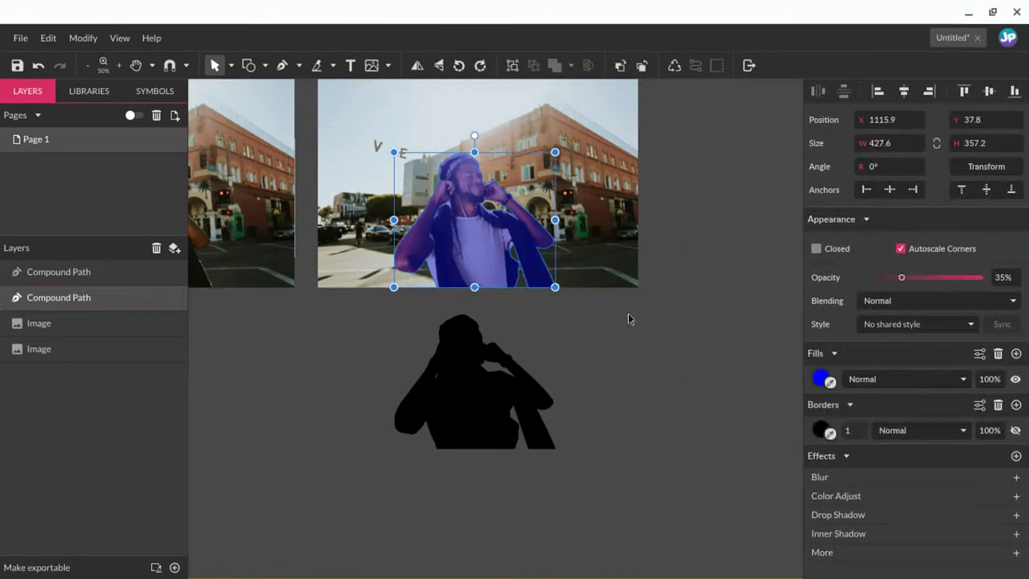
pyautogui.scroll(2, 673, 307)
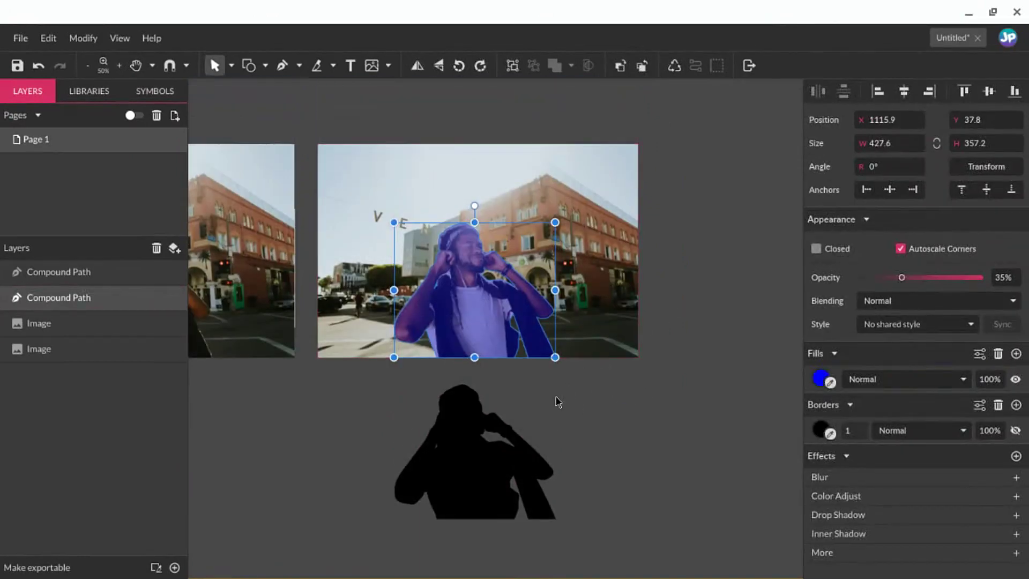
pyautogui.press('space')
pyautogui.moveTo(295, 425); pyautogui.dragTo(489, 401)
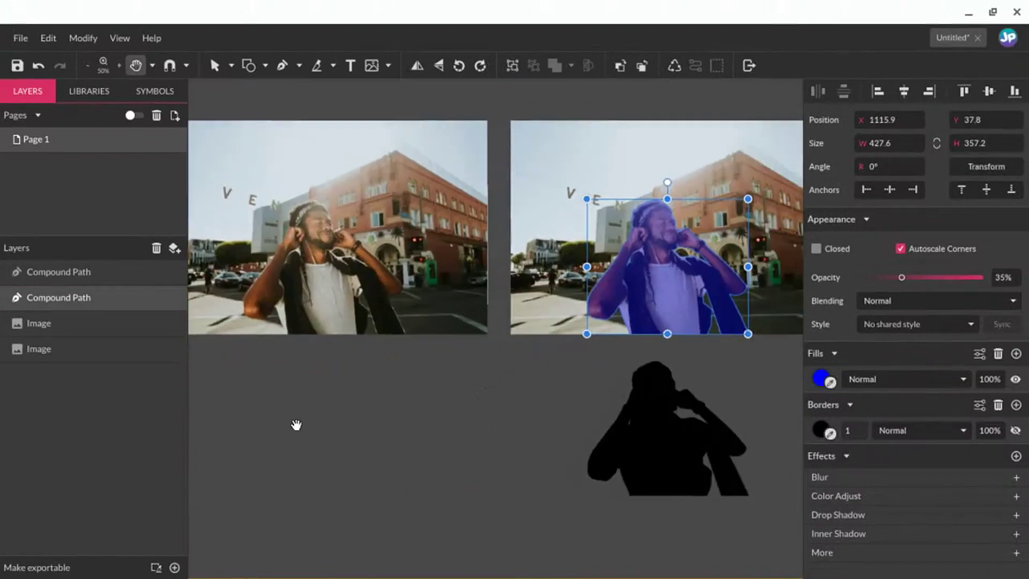
pyautogui.hscroll(4, 296, 424)
pyautogui.press('v')
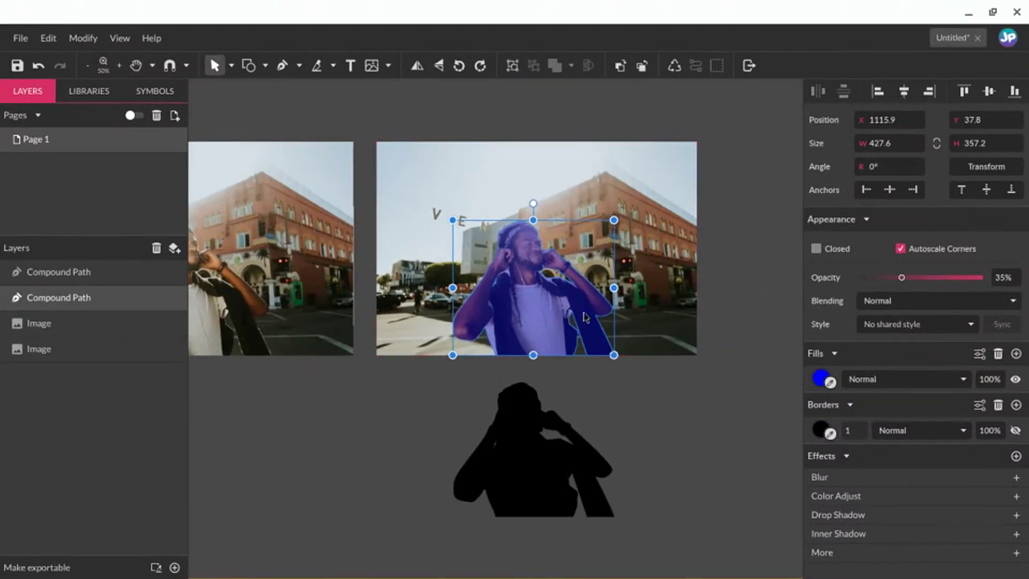
pyautogui.moveTo(900, 277); pyautogui.dragTo(982, 277)
pyautogui.click(524, 276)
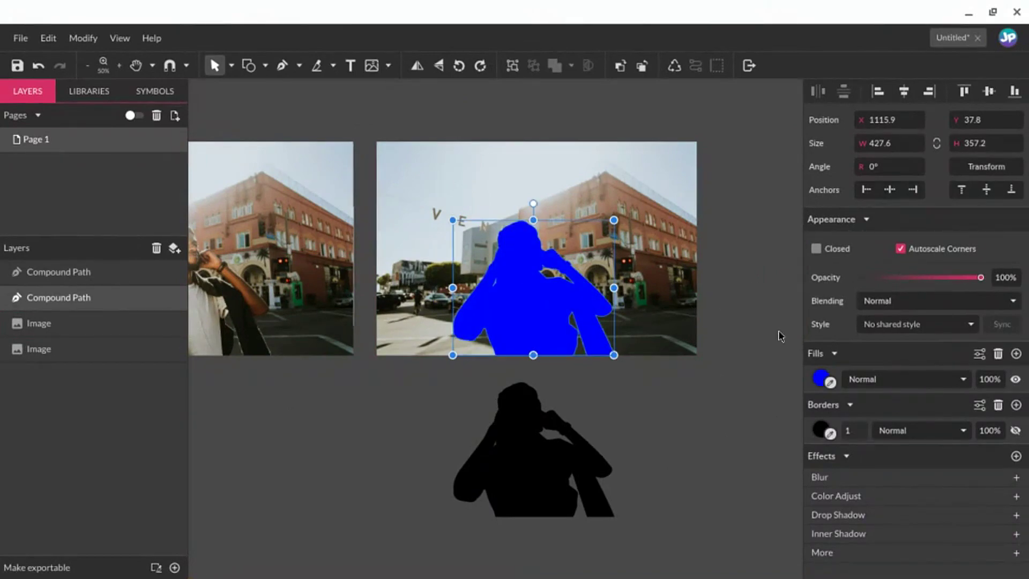
pyautogui.click(811, 434)
pyautogui.click(998, 405)
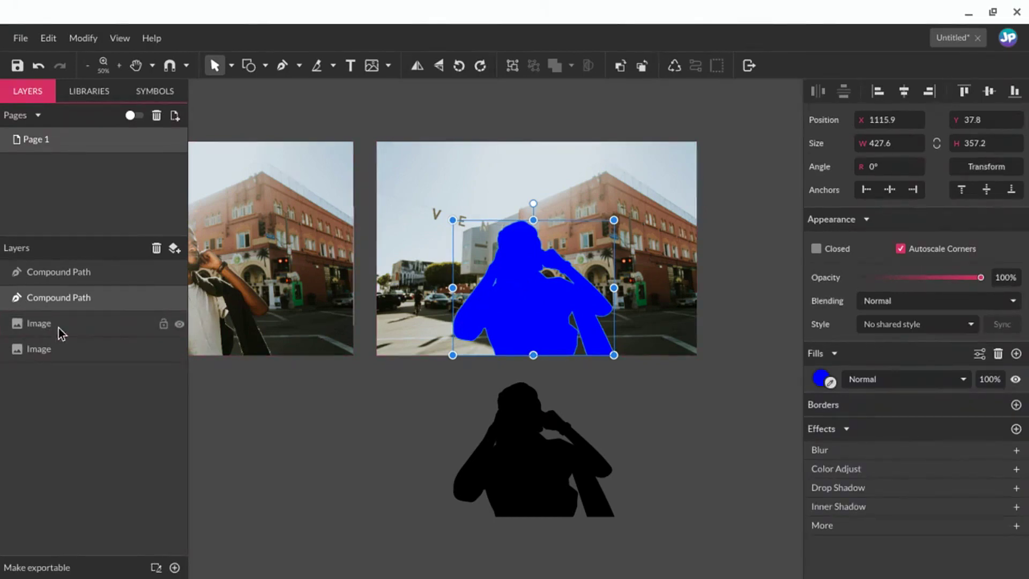
# Step: Nest the duplicated photo inside the blue silhouette path to clip it to the man's shape, and select the cutout
pyautogui.moveTo(58, 326); pyautogui.dragTo(59, 299)
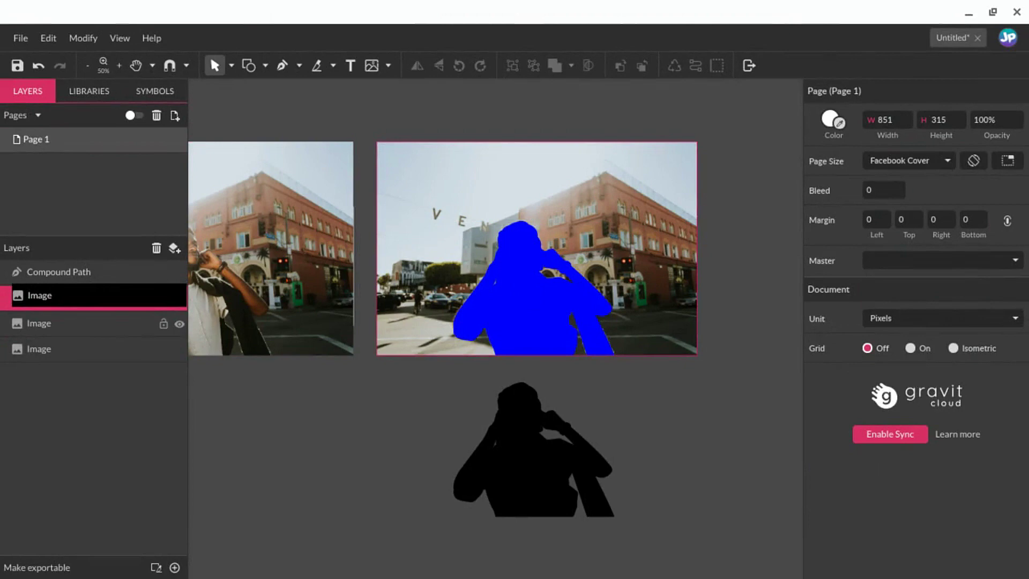
pyautogui.moveTo(59, 298); pyautogui.dragTo(59, 297)
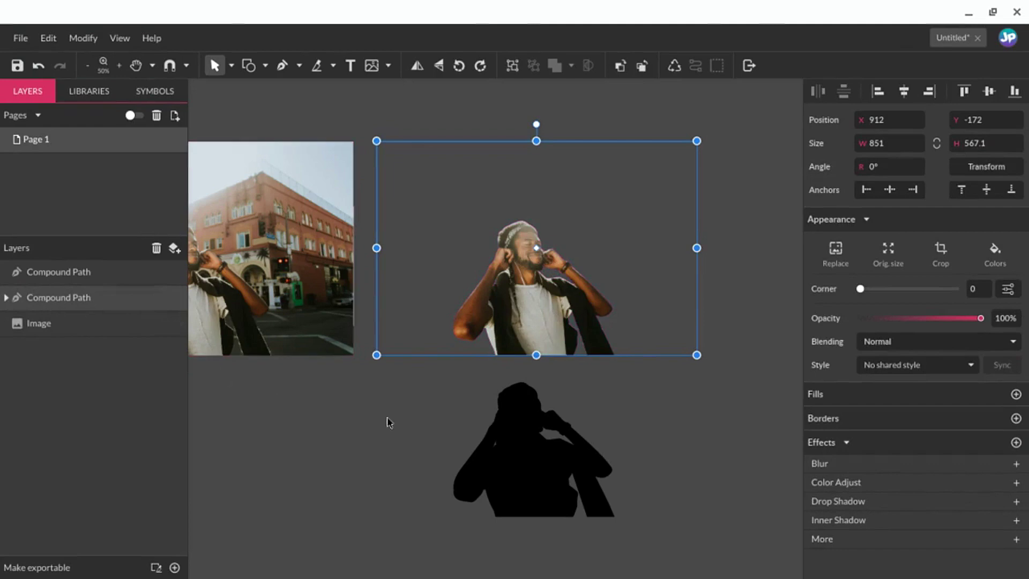
pyautogui.click(580, 383)
pyautogui.click(560, 310)
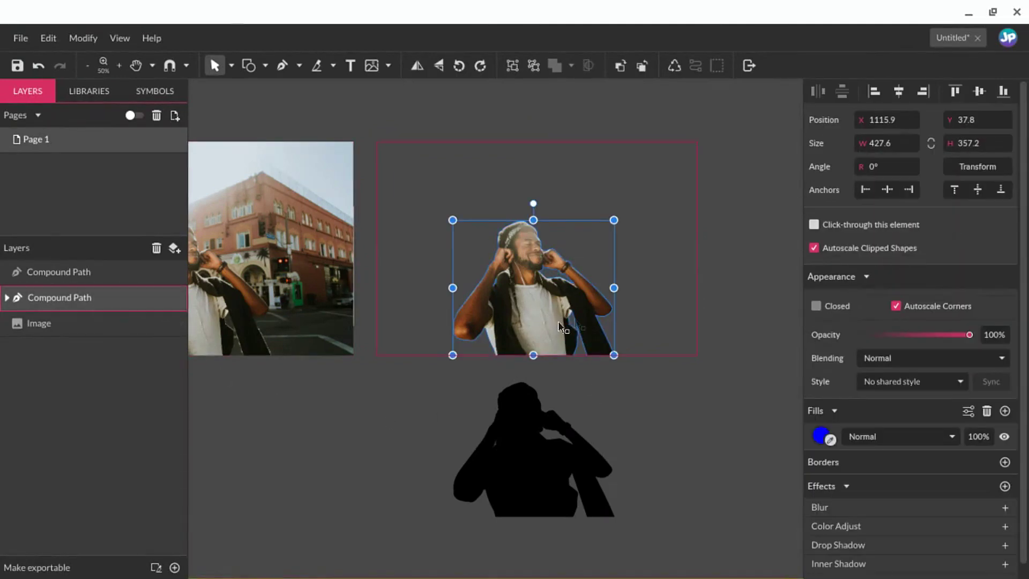
# Step: Examine the cutout's edges and check the image nested inside its compound path
pyautogui.scroll(5, 522, 324)
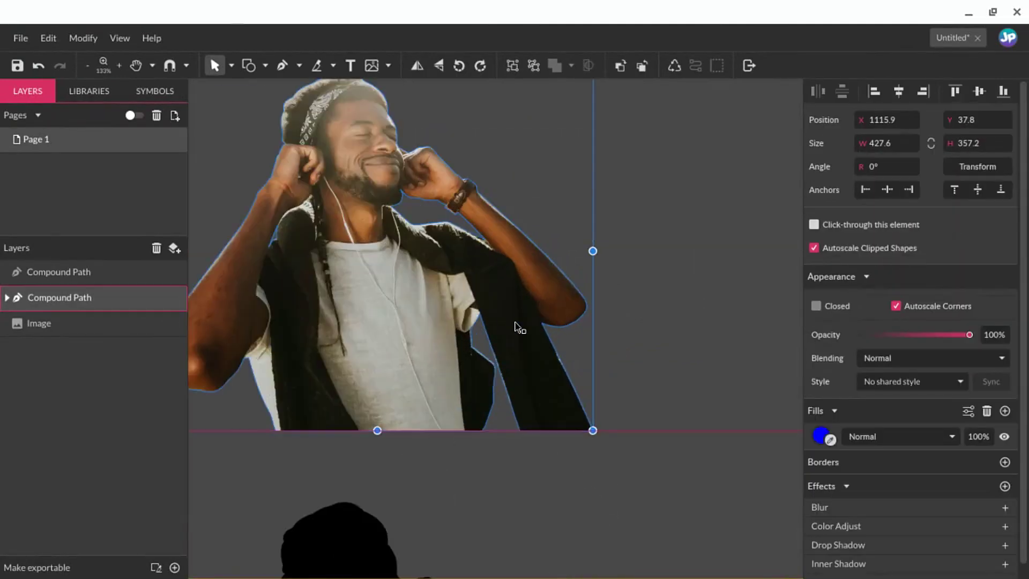
pyautogui.scroll(-3, 519, 327)
pyautogui.scroll(-1, 517, 327)
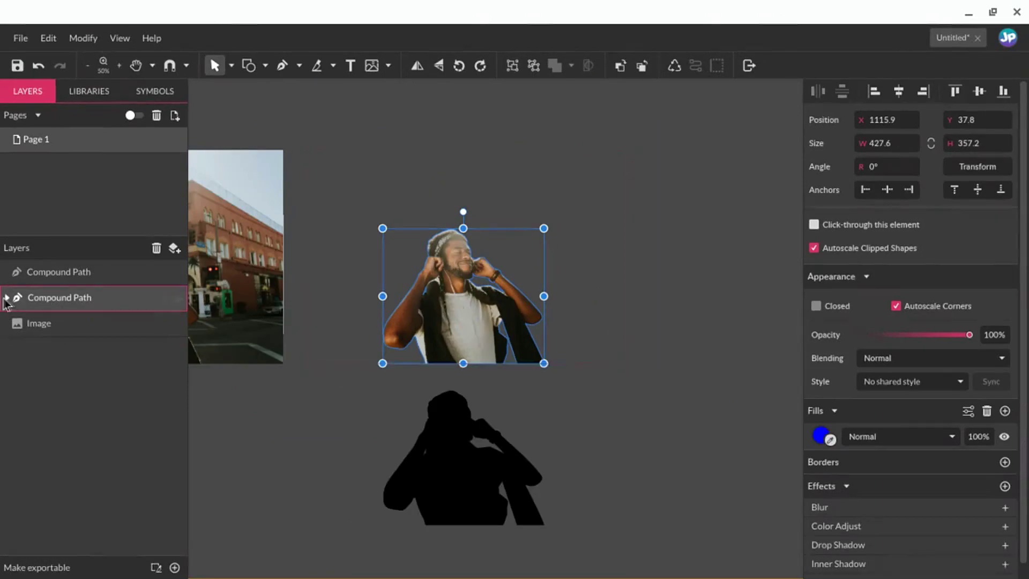
pyautogui.click(7, 297)
pyautogui.click(78, 326)
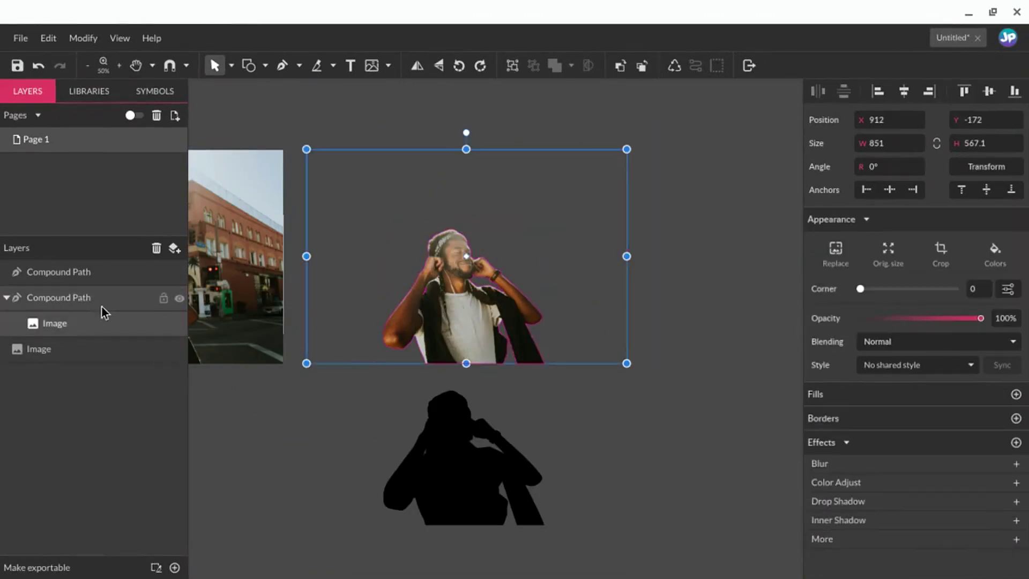
pyautogui.click(7, 297)
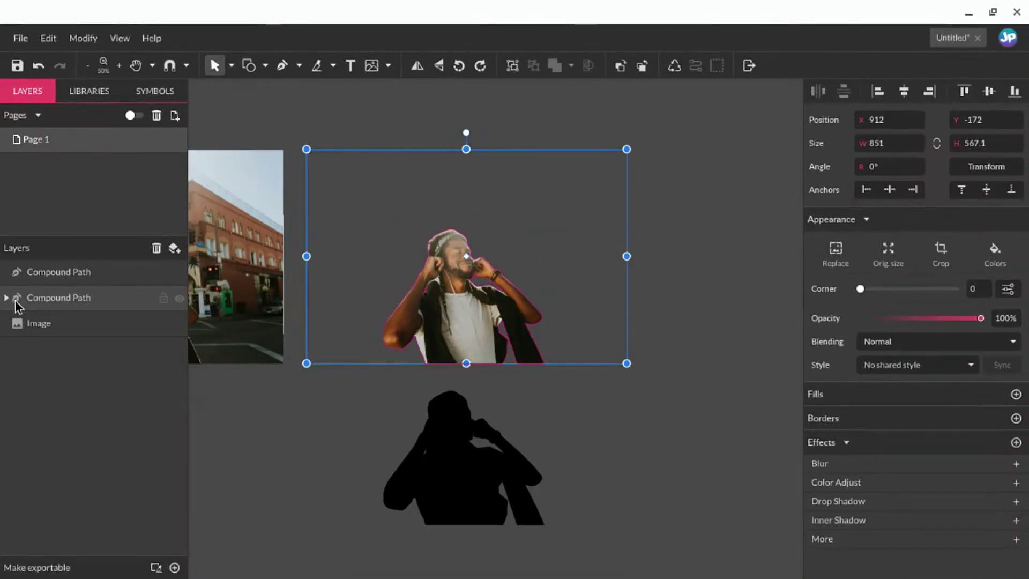
# Step: Move the man's cutout from beside the original photo onto the matching figure in it
pyautogui.click(321, 415)
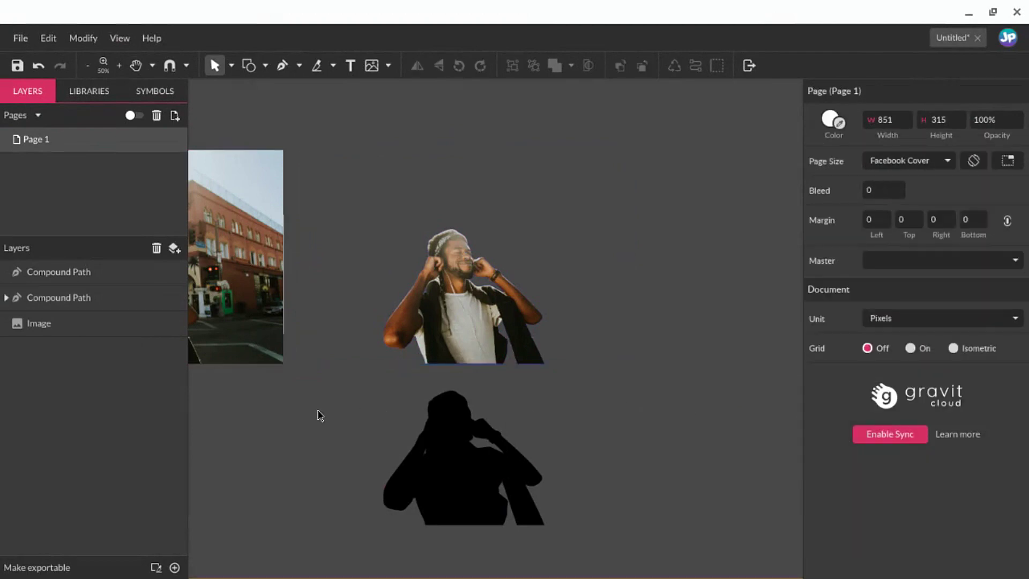
pyautogui.click(475, 322)
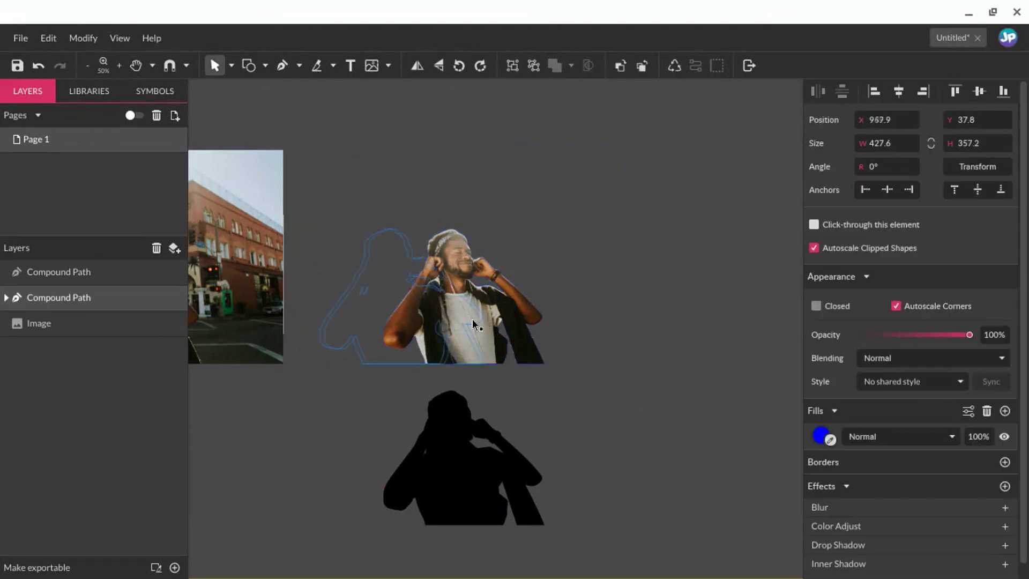
pyautogui.click(304, 466)
pyautogui.press('space')
pyautogui.moveTo(279, 427); pyautogui.dragTo(576, 407)
pyautogui.click(682, 317)
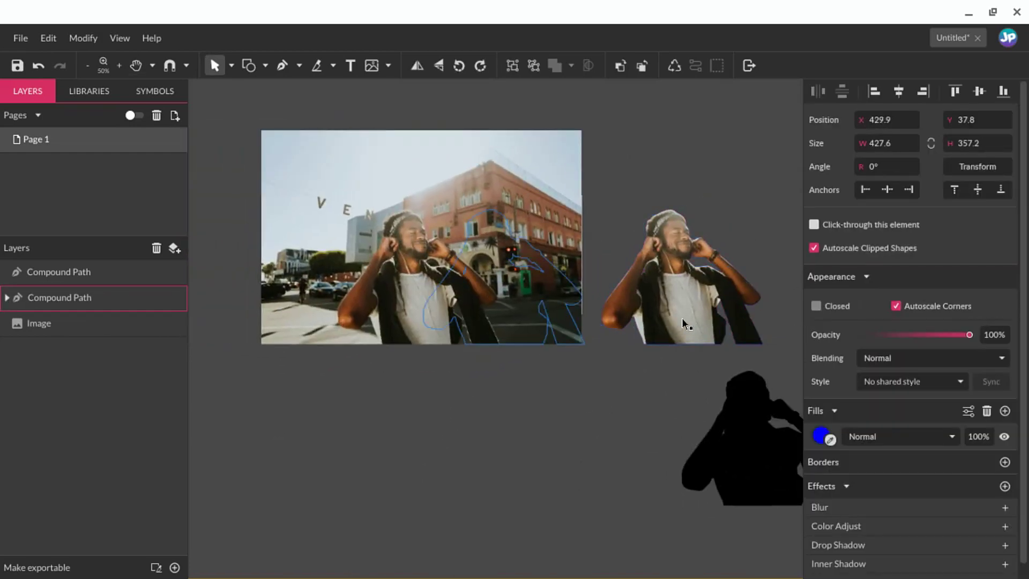
pyautogui.moveTo(682, 318); pyautogui.dragTo(419, 317)
# Step: Nudge the cutout 2 px left to X 203.9 so it lines up with the man in the photo, and deselect it
pyautogui.scroll(5, 403, 353)
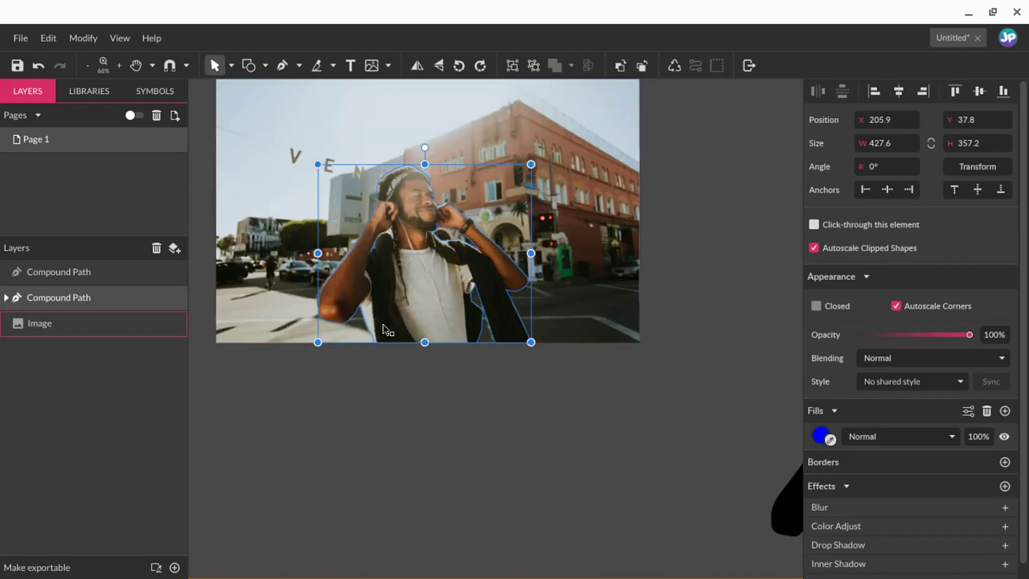
pyautogui.scroll(-2, 383, 325)
pyautogui.scroll(5, 315, 285)
pyautogui.press('Left')
pyautogui.press('Left')
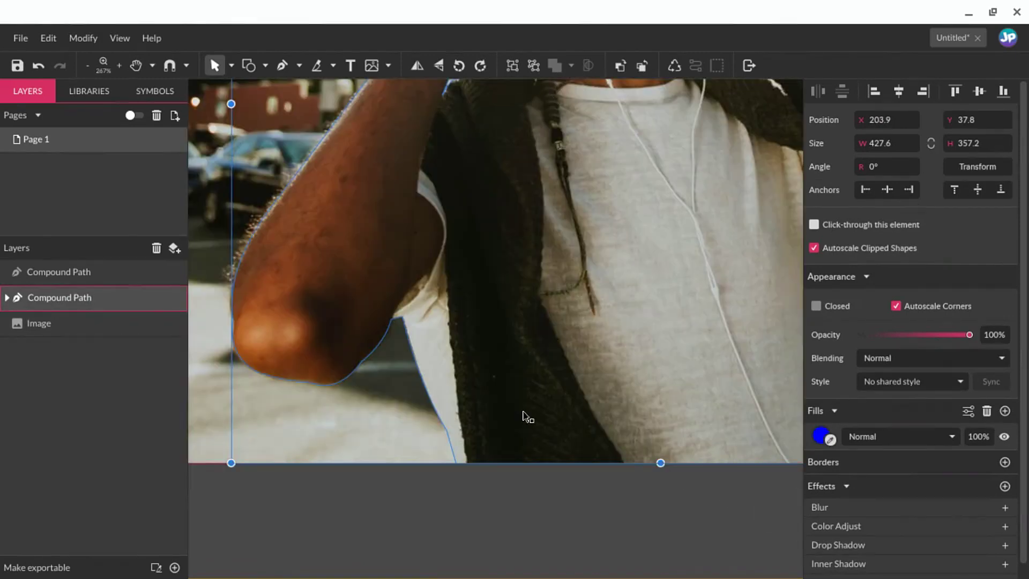
pyautogui.scroll(-8, 523, 417)
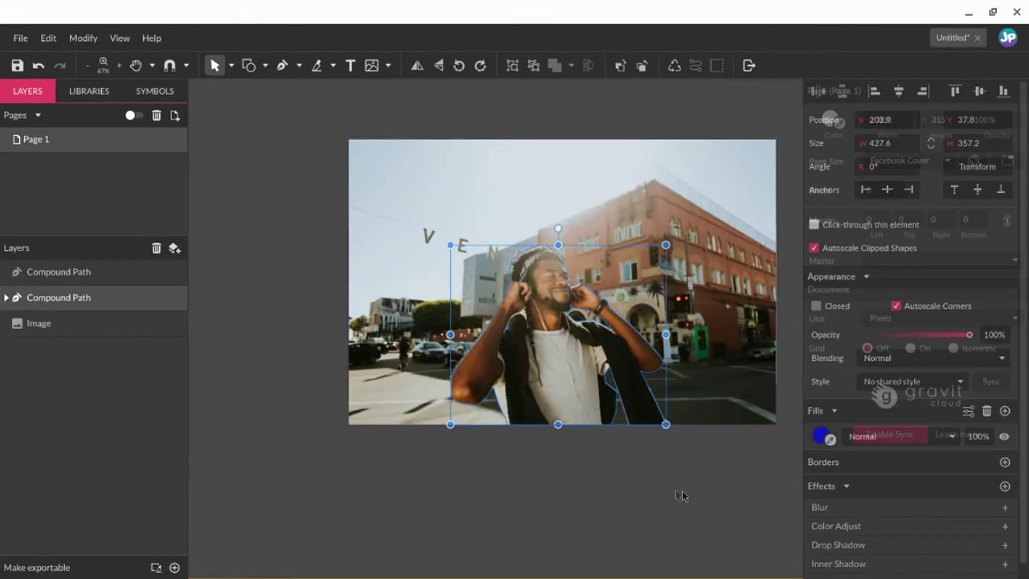
pyautogui.click(682, 495)
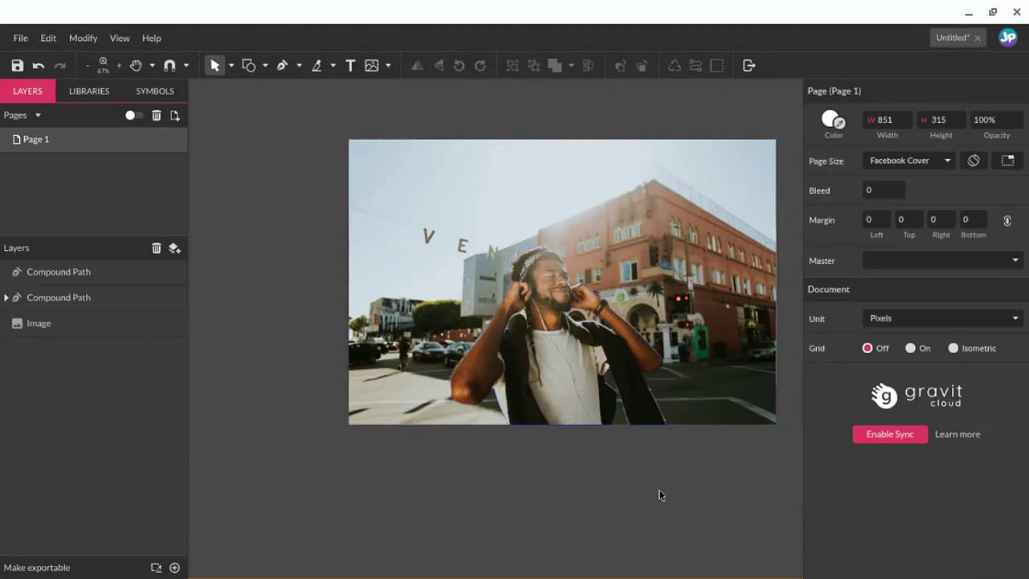
pyautogui.click(748, 169)
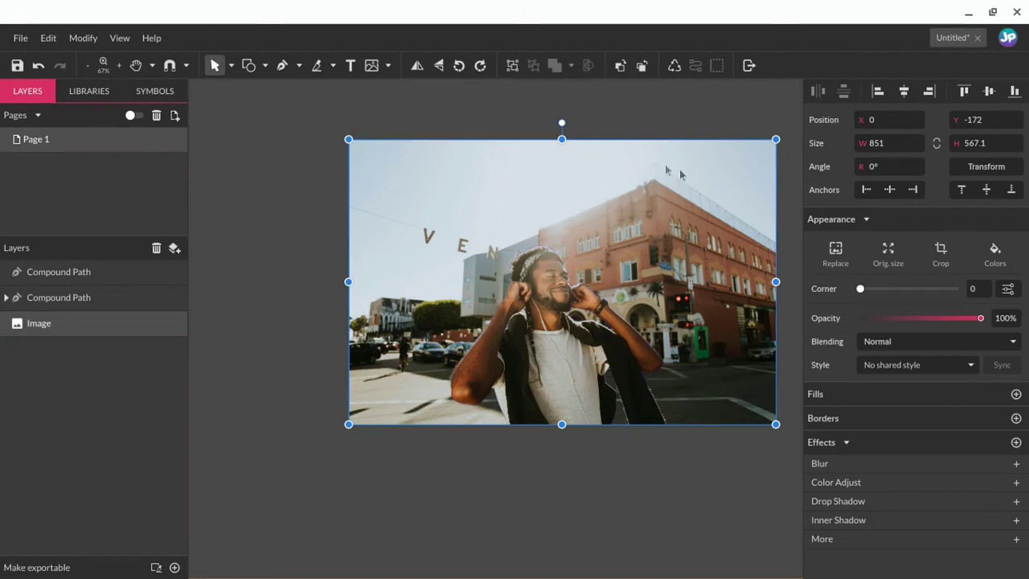
pyautogui.doubleClick(693, 165)
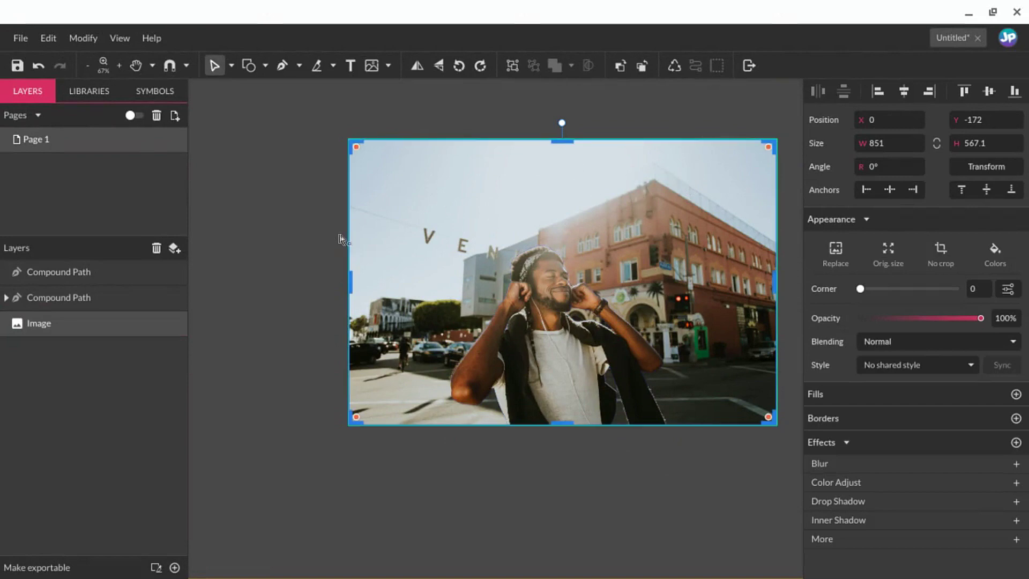
pyautogui.click(248, 218)
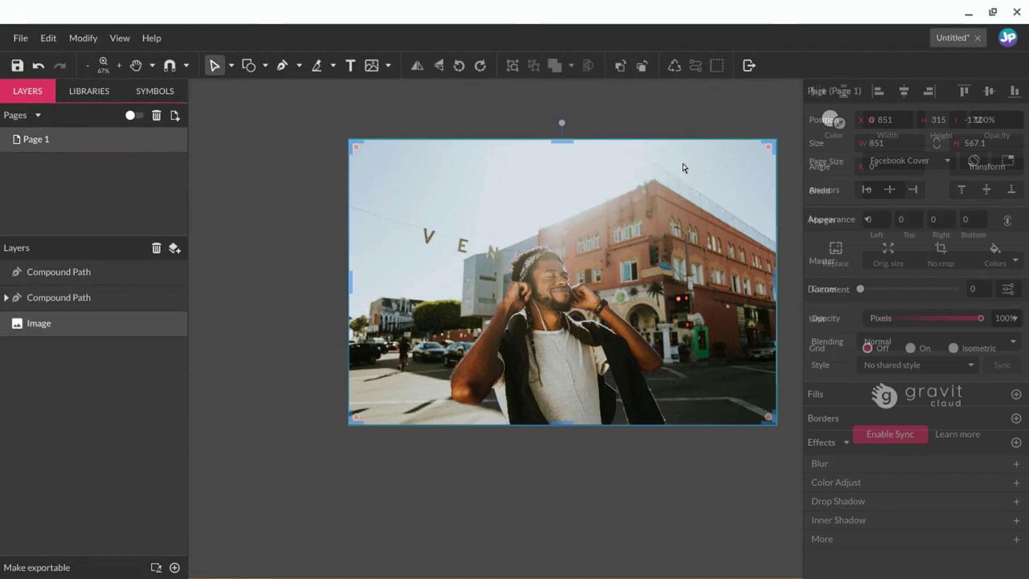
pyautogui.click(630, 165)
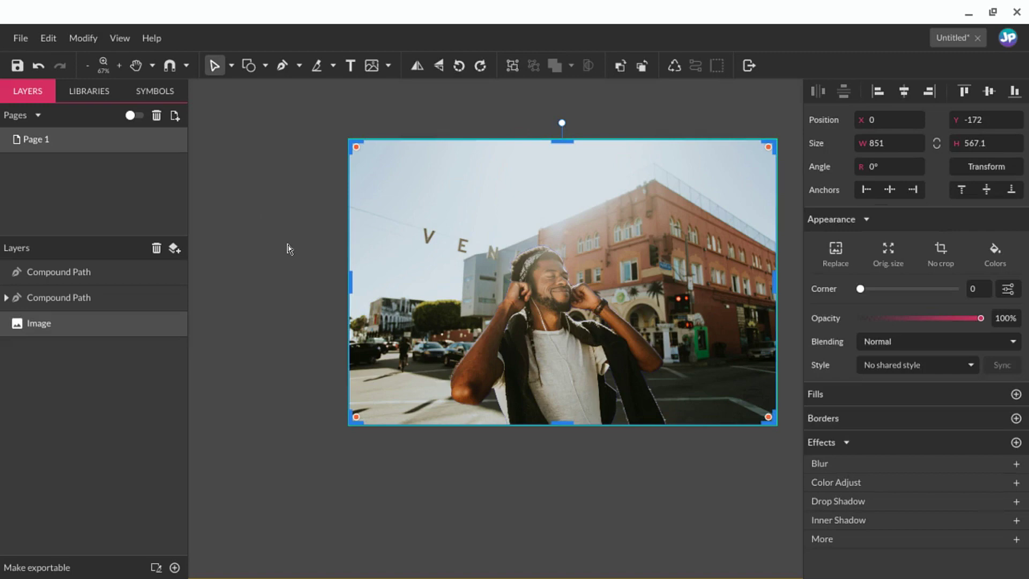
pyautogui.click(287, 248)
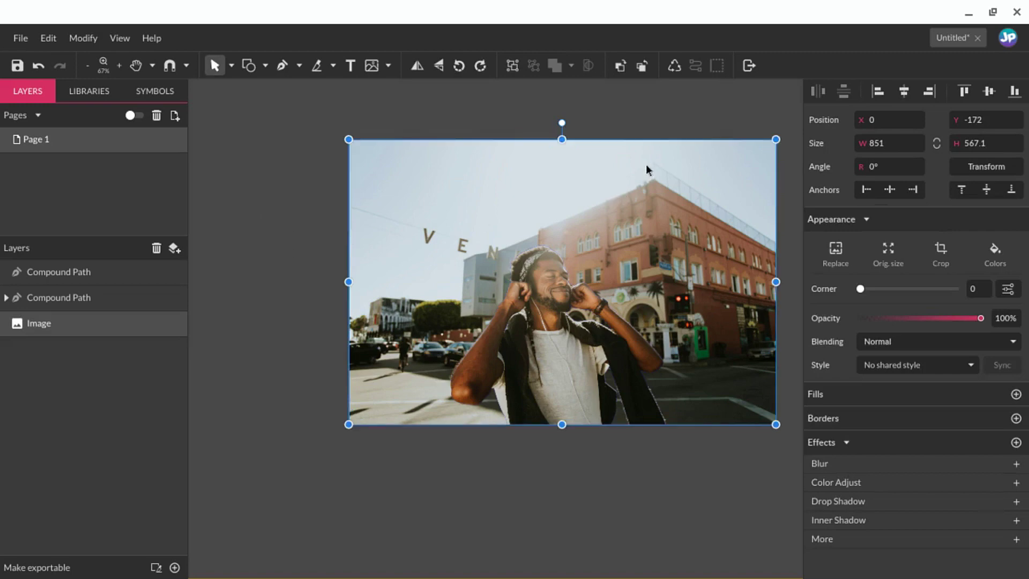
# Step: Crop the background photo from above and below to a strip about 265 px high
pyautogui.doubleClick(569, 147)
pyautogui.moveTo(565, 142); pyautogui.dragTo(564, 208)
pyautogui.hotkey('ctrl', 'z')
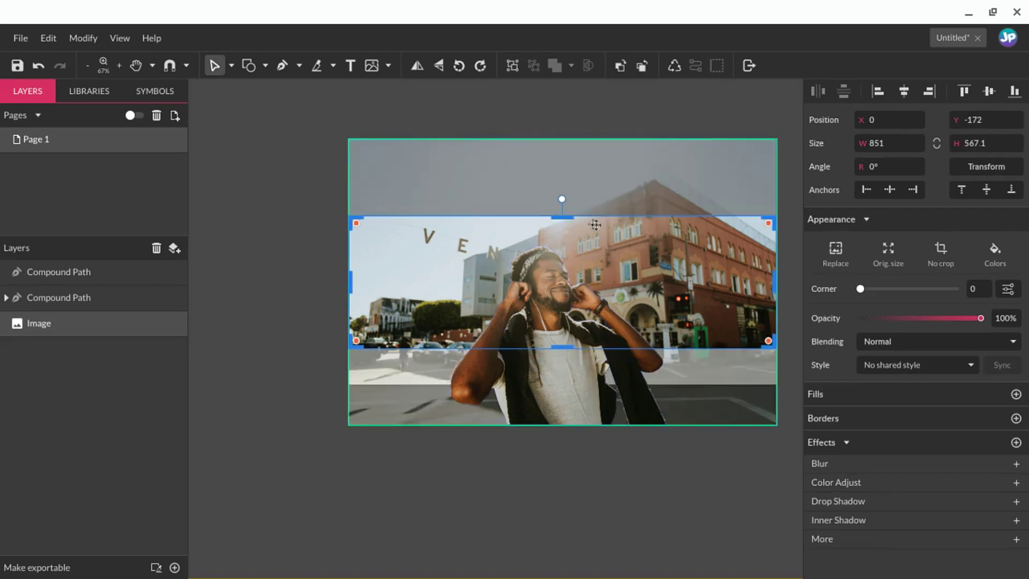
pyautogui.click(259, 250)
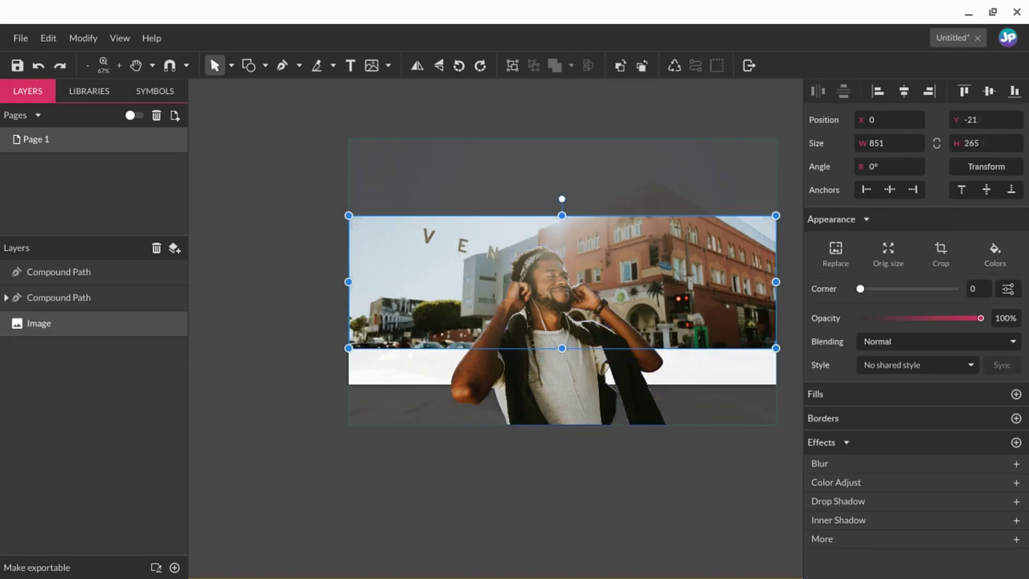
pyautogui.click(271, 241)
pyautogui.click(393, 306)
# Step: Turn on snapping and adjust the background photo's crop to the page edges, making it 851 × 315 px
pyautogui.doubleClick(393, 306)
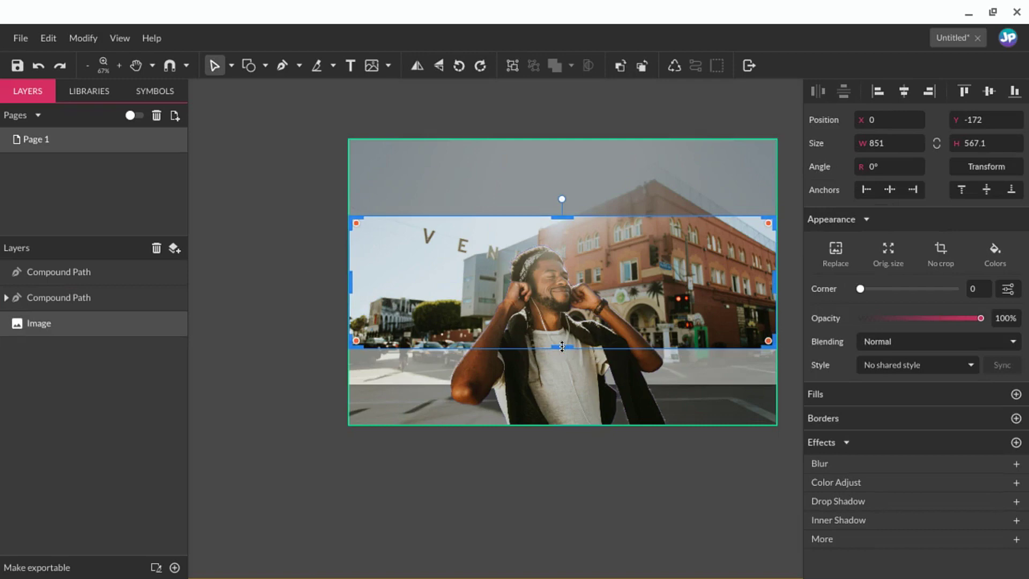
pyautogui.click(170, 66)
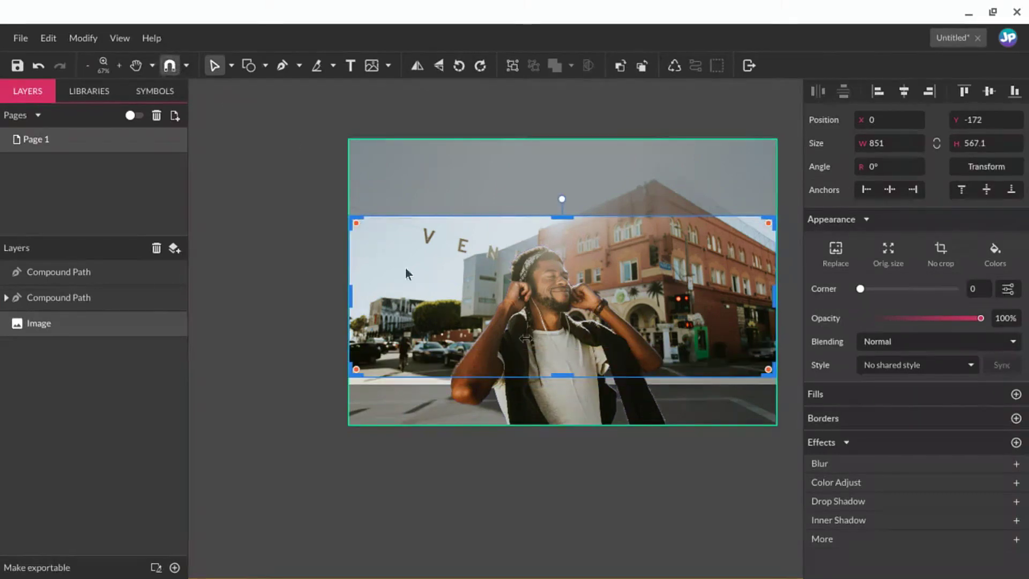
pyautogui.moveTo(564, 380)
pyautogui.mouseDown()
pyautogui.moveTo(564, 396)
pyautogui.moveTo(563, 382)
pyautogui.mouseUp()
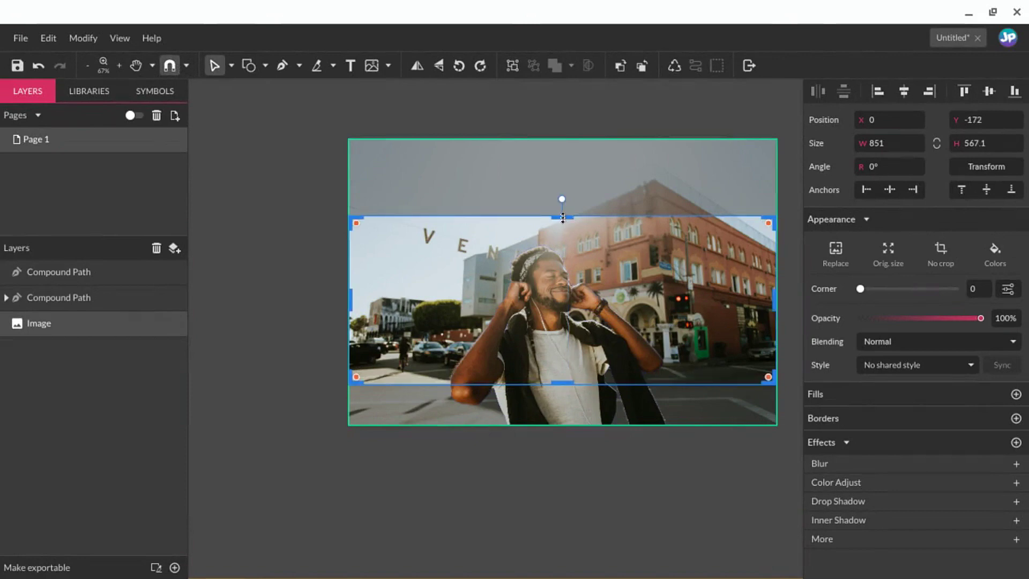
pyautogui.moveTo(563, 218); pyautogui.dragTo(556, 197)
pyautogui.scroll(2, 568, 251)
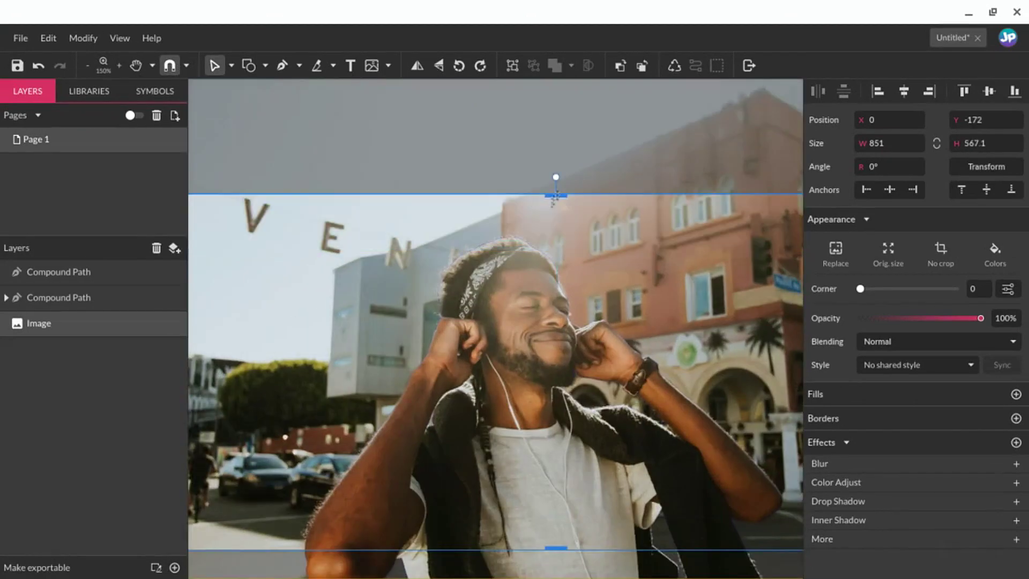
pyautogui.scroll(-4, 554, 198)
pyautogui.click(280, 319)
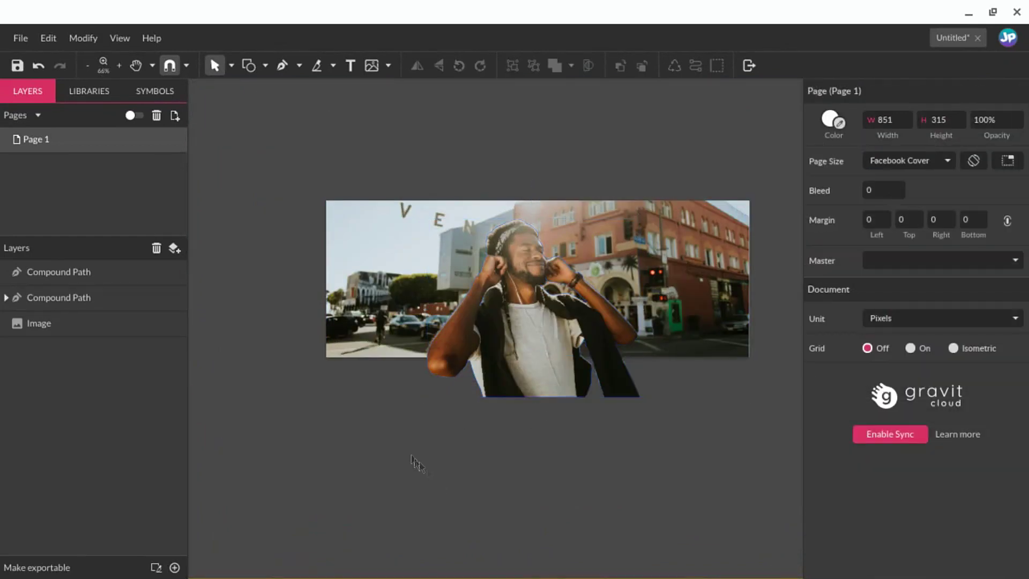
# Step: Move the black silhouette up so it sits level with the cropped photo, outside the page, and deselect it
pyautogui.scroll(-2, 426, 472)
pyautogui.scroll(1, 680, 431)
pyautogui.moveTo(718, 540); pyautogui.dragTo(716, 388)
pyautogui.click(405, 471)
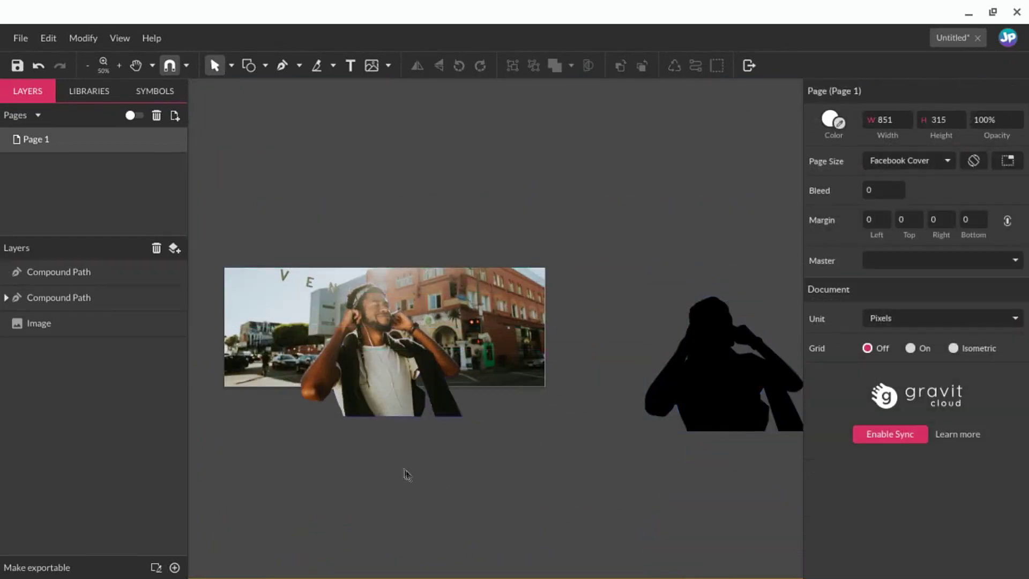
pyautogui.scroll(1, 406, 472)
pyautogui.moveTo(411, 465); pyautogui.dragTo(538, 463)
pyautogui.click(626, 265)
pyautogui.click(619, 464)
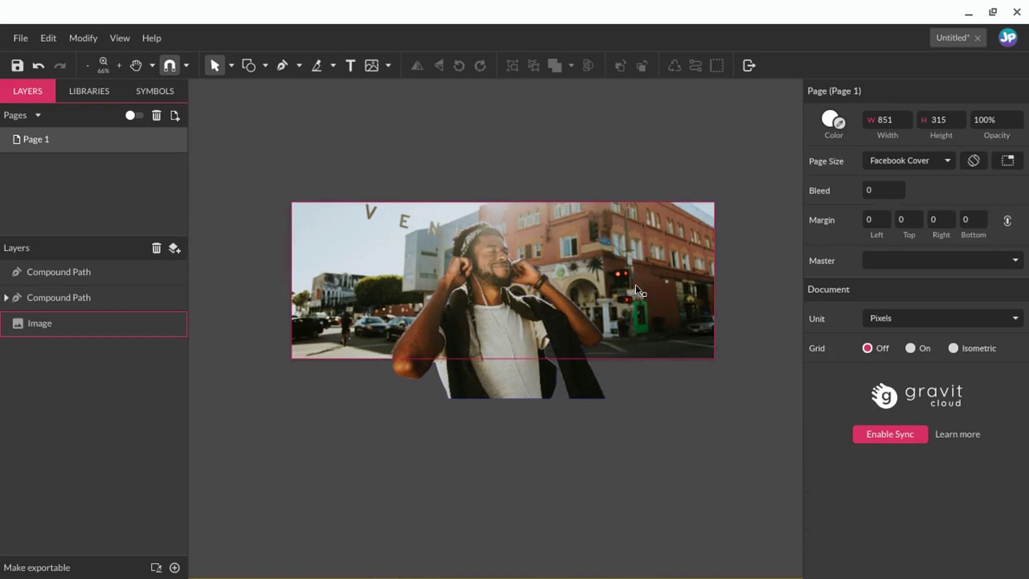
# Step: Try moving the cutout below the cropped photo to about Y 277, and undo the move
pyautogui.scroll(2, 458, 272)
pyautogui.scroll(-2, 680, 252)
pyautogui.click(681, 256)
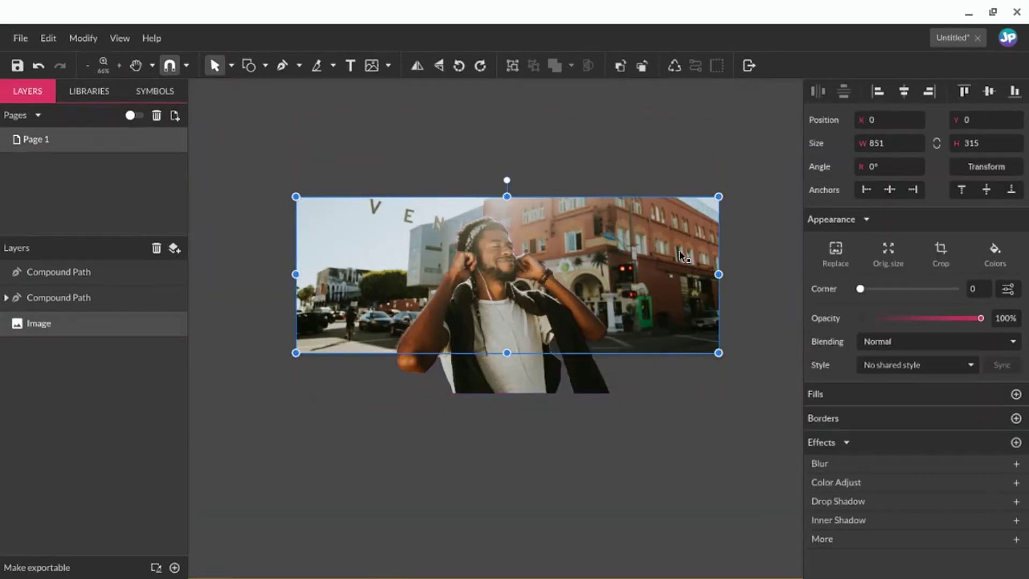
pyautogui.click(503, 386)
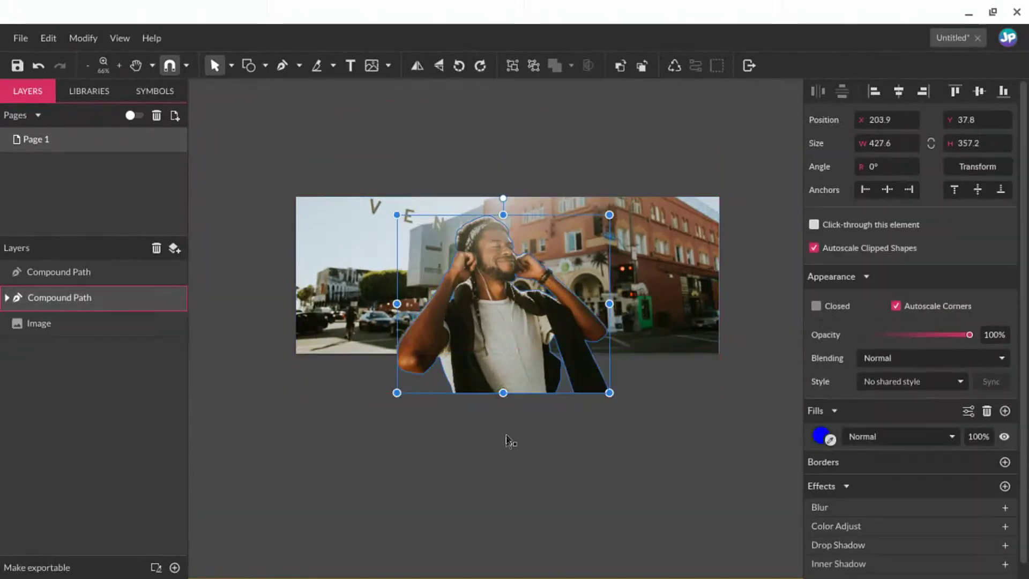
pyautogui.moveTo(503, 367); pyautogui.dragTo(513, 488)
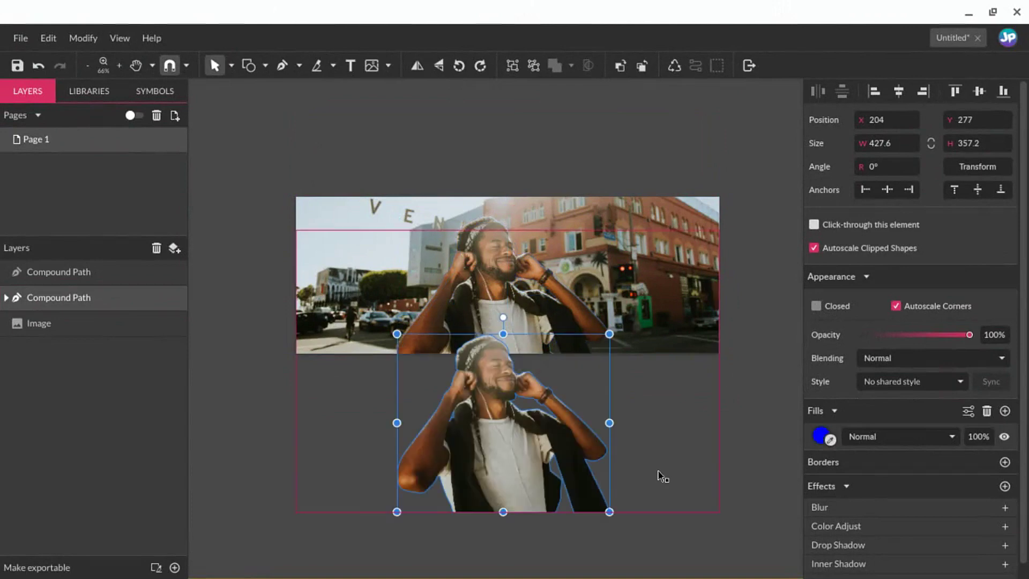
pyautogui.hotkey('ctrl', 'z')
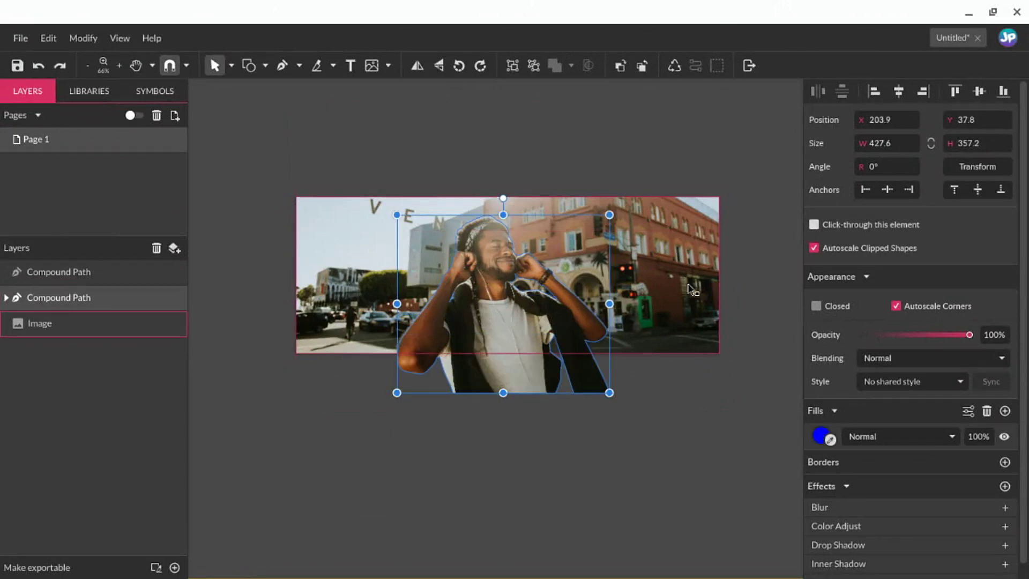
# Step: Apply a Blur effect with a radius of 10 to the cropped background photo
pyautogui.click(682, 312)
pyautogui.hotkey('ctrl', 'z')
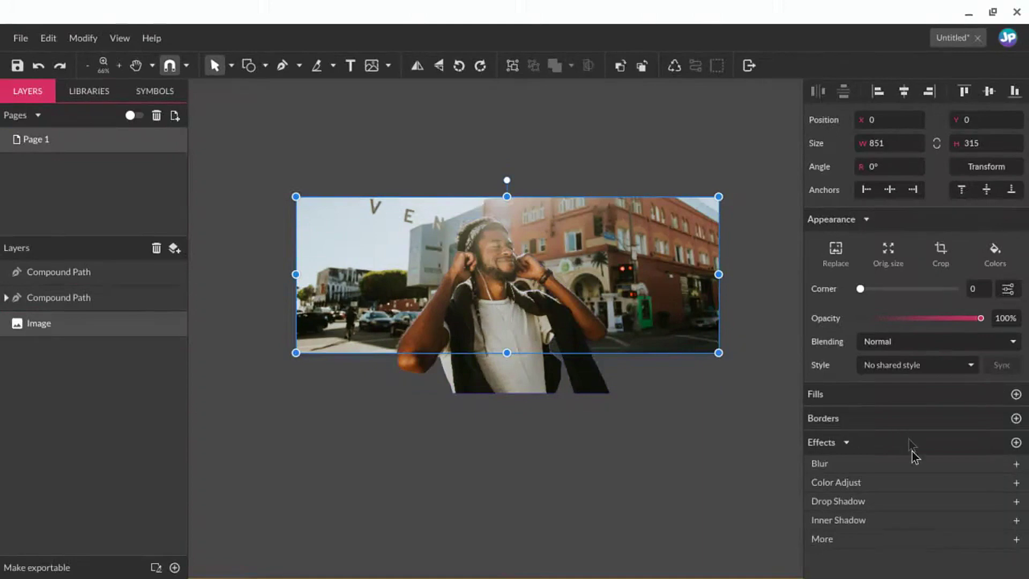
pyautogui.click(1016, 464)
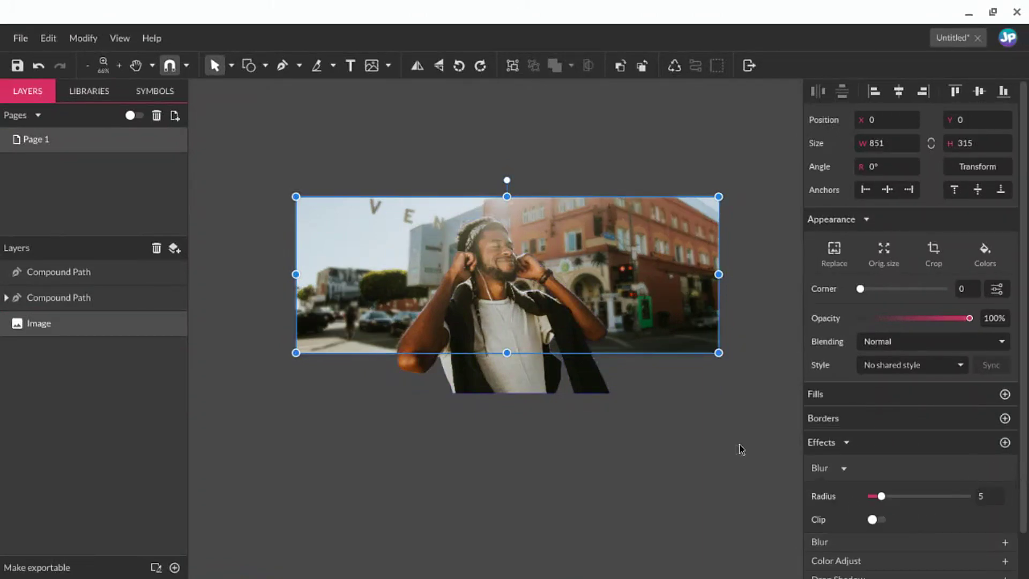
pyautogui.moveTo(882, 497); pyautogui.dragTo(894, 497)
pyautogui.click(978, 496)
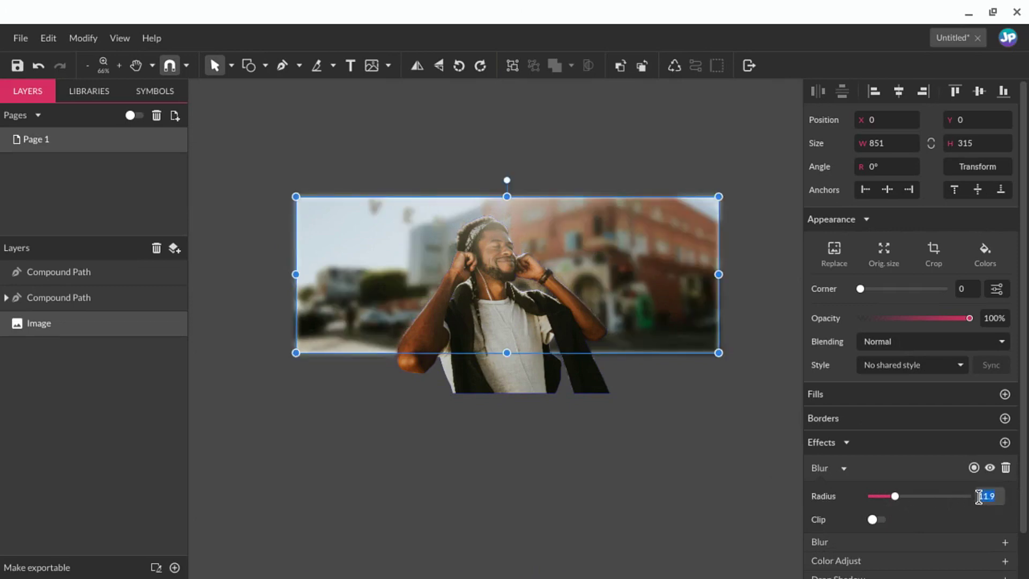
pyautogui.write('10')
pyautogui.press('Return')
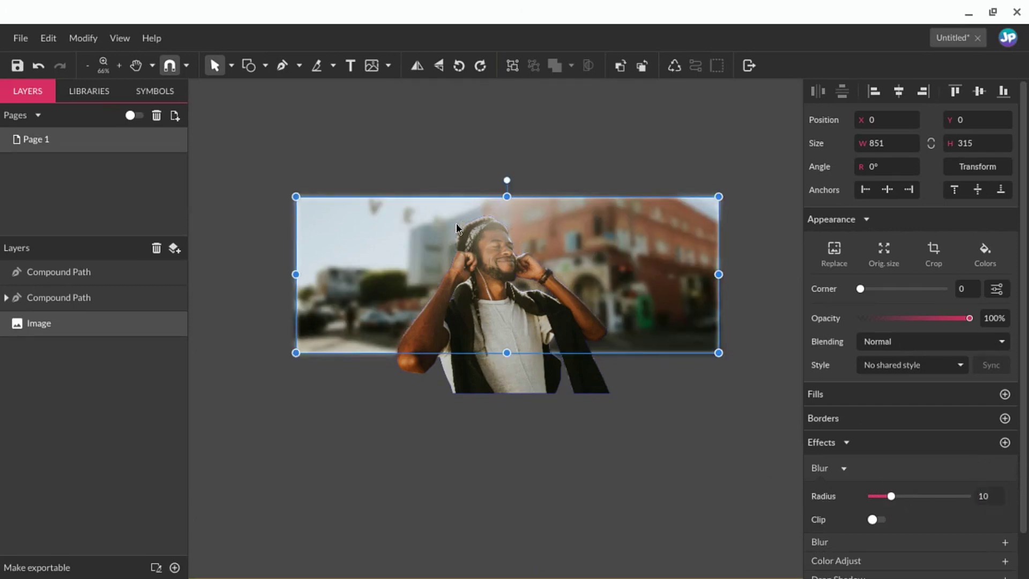
# Step: Set the page color to blue #0000FF to check the edges of the blurred photo, and select the photo
pyautogui.click(498, 397)
pyautogui.scroll(3, 490, 299)
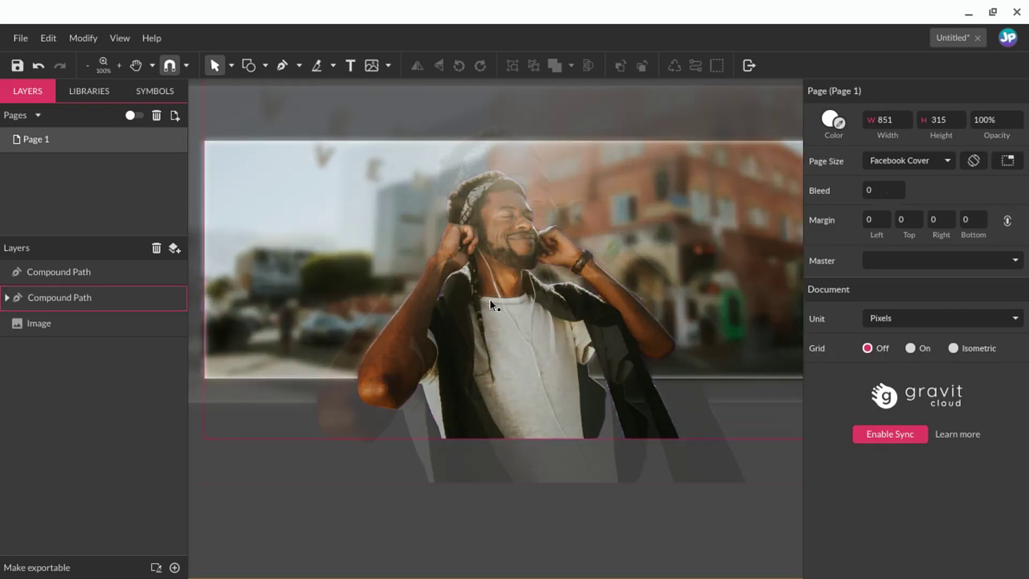
pyautogui.scroll(4, 490, 300)
pyautogui.scroll(-4, 504, 189)
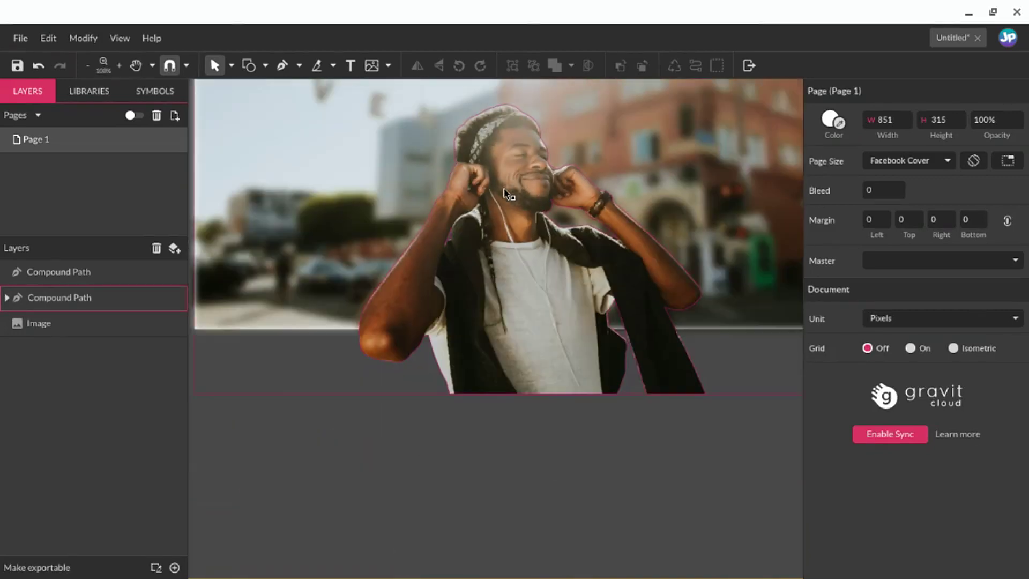
pyautogui.scroll(-2, 579, 456)
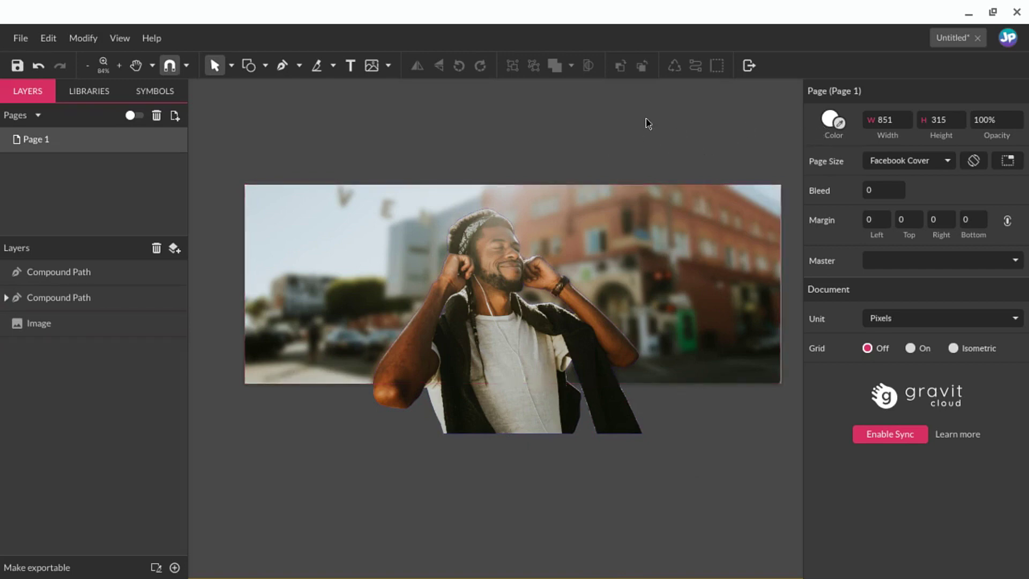
pyautogui.click(825, 120)
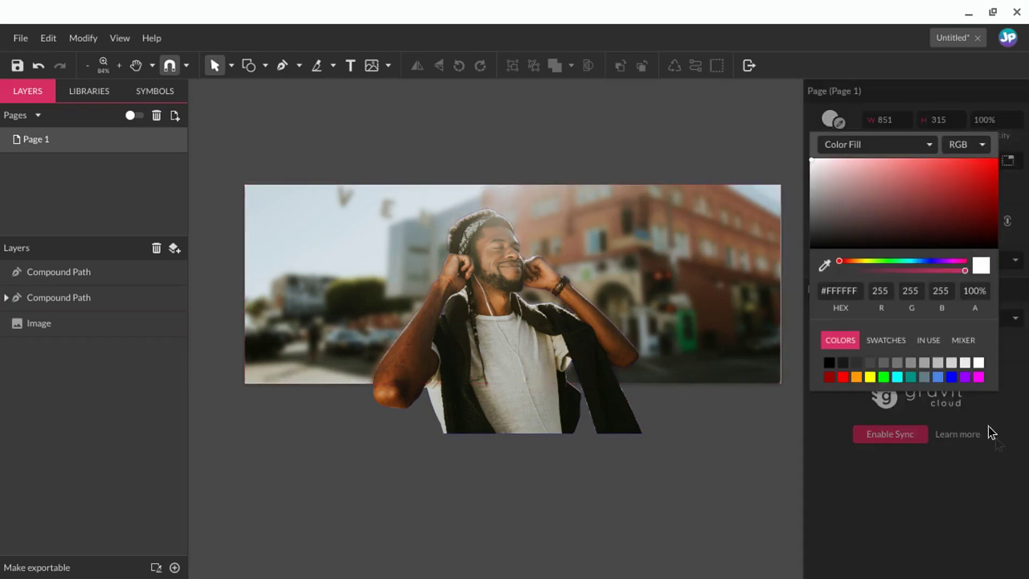
pyautogui.click(951, 378)
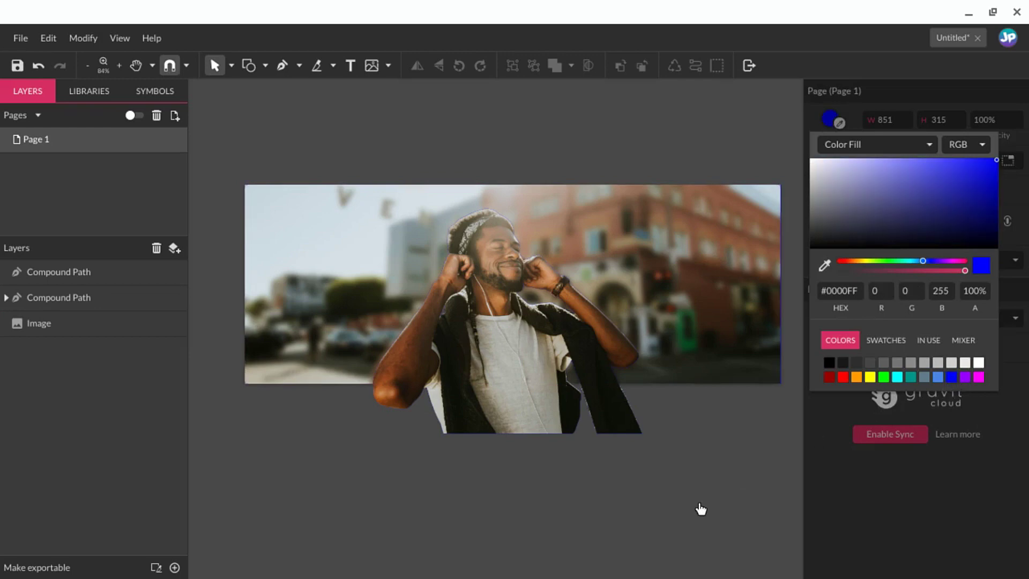
pyautogui.click(715, 288)
pyautogui.click(718, 292)
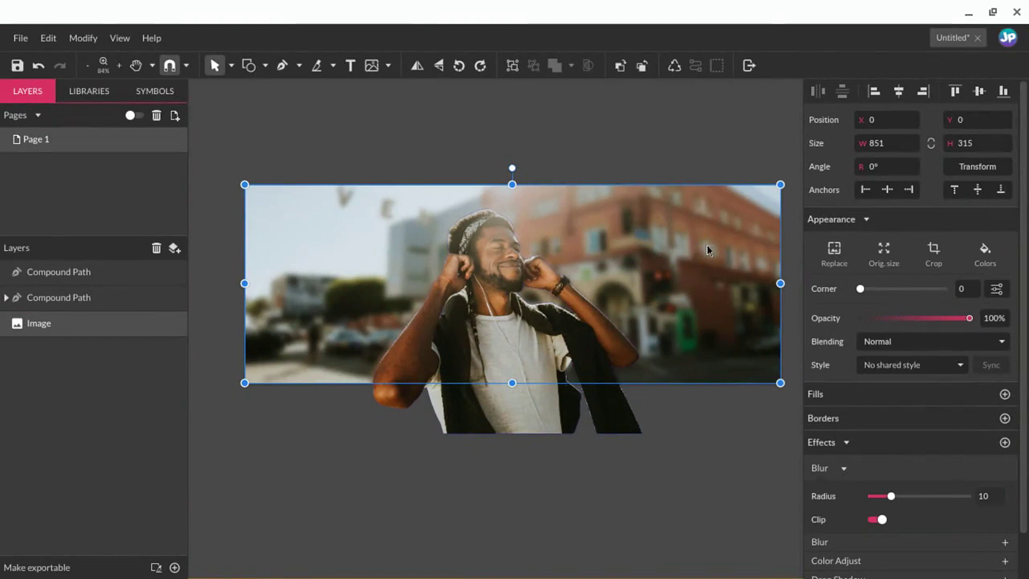
# Step: Set the blurred background photo's blending mode to Multiply over the blue page and deselect it
pyautogui.click(934, 340)
pyautogui.scroll(-1, 911, 203)
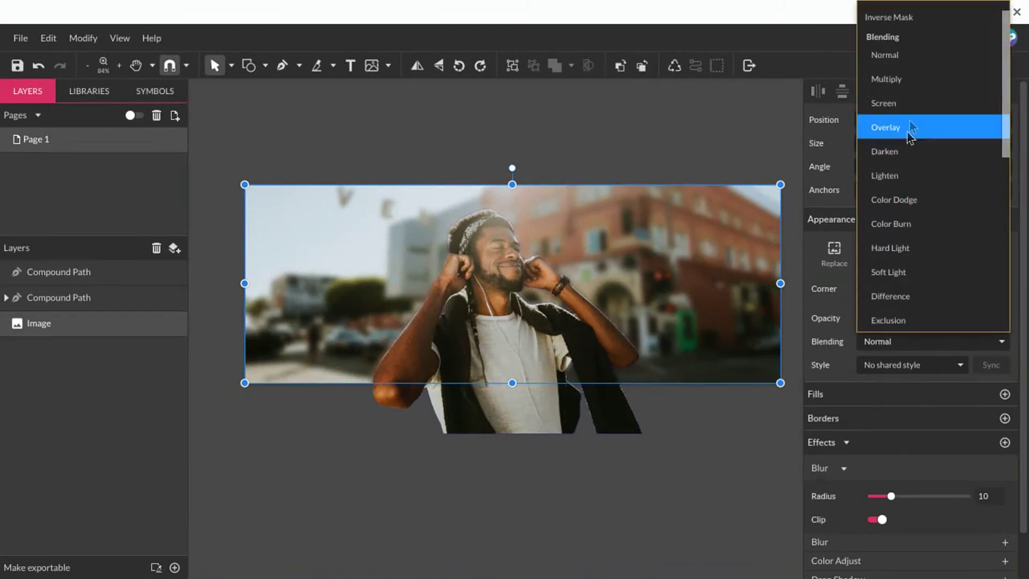
pyautogui.click(906, 80)
pyautogui.press('Escape')
# Step: Examine the man's cutout and its edges up close against the blue-tinted background
pyautogui.scroll(3, 577, 274)
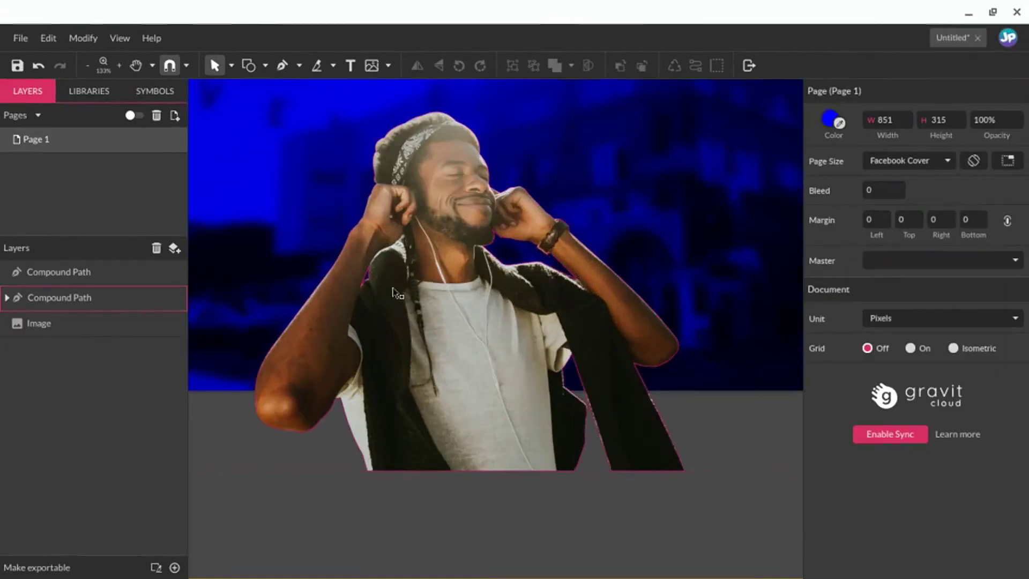
pyautogui.scroll(5, 385, 278)
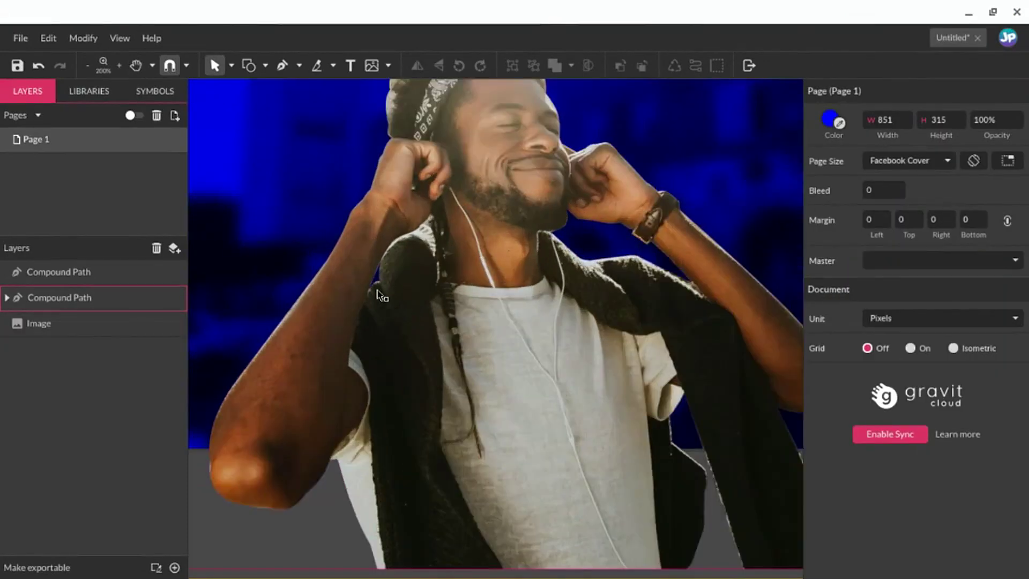
pyautogui.scroll(-2, 385, 282)
pyautogui.scroll(2, 444, 341)
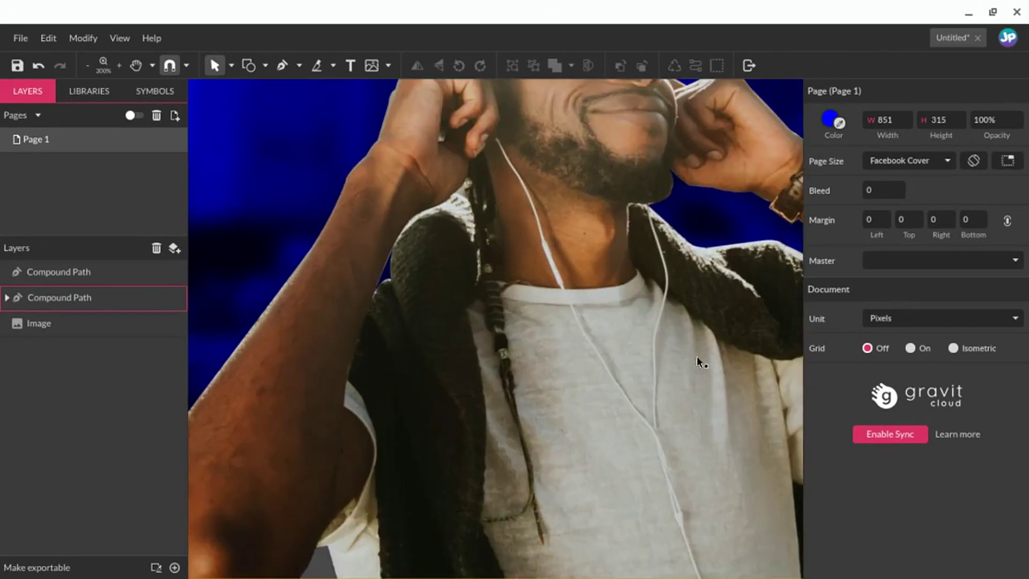
pyautogui.scroll(-2, 537, 314)
pyautogui.scroll(-5, 537, 317)
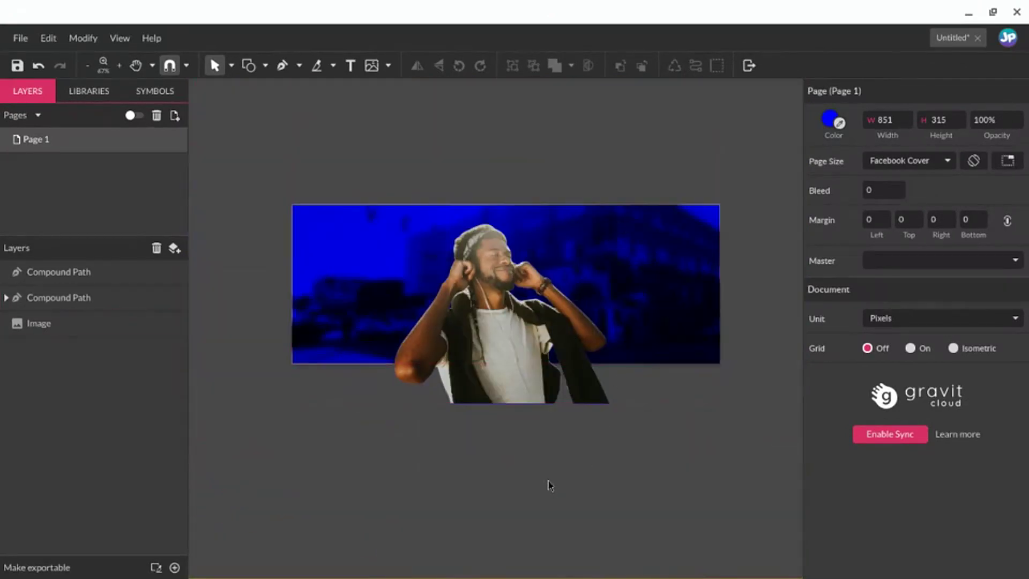
pyautogui.scroll(2, 525, 472)
pyautogui.press('space')
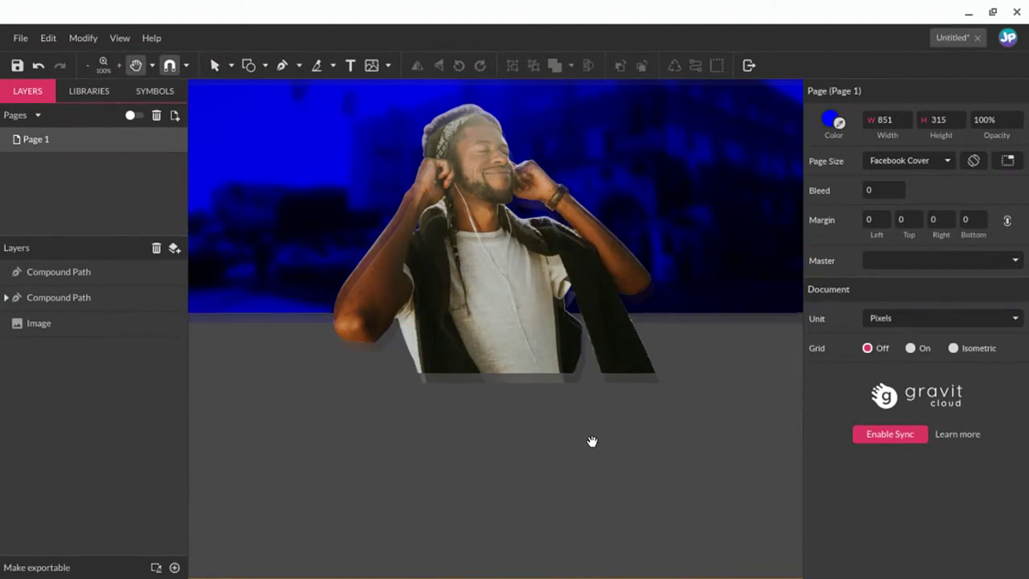
pyautogui.moveTo(585, 361); pyautogui.dragTo(592, 441)
pyautogui.press('v')
pyautogui.scroll(-2, 479, 497)
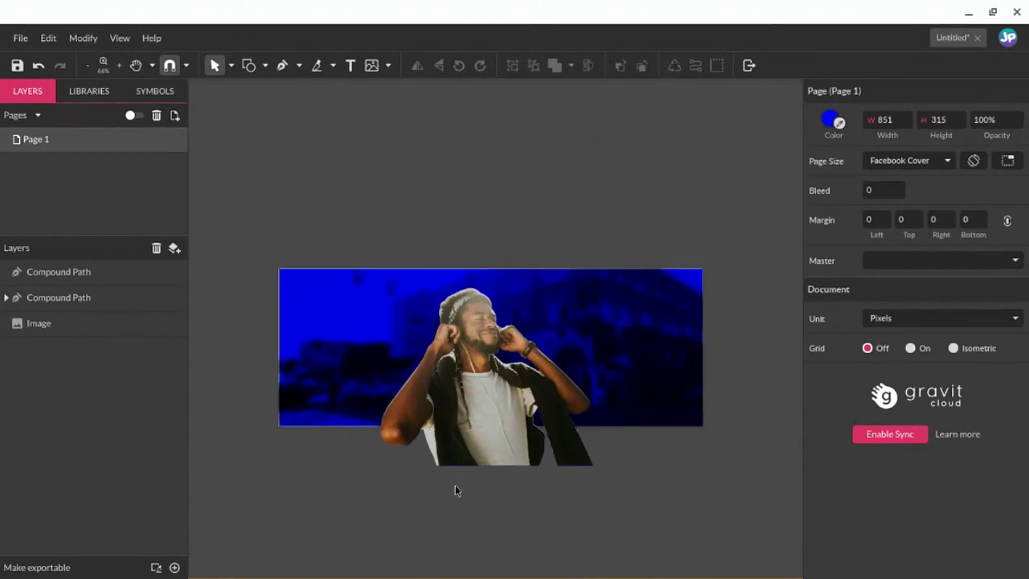
# Step: Add a text object below the cutout reading "GOOD VIBES", with several spaces between the words
pyautogui.press('t')
pyautogui.click(496, 512)
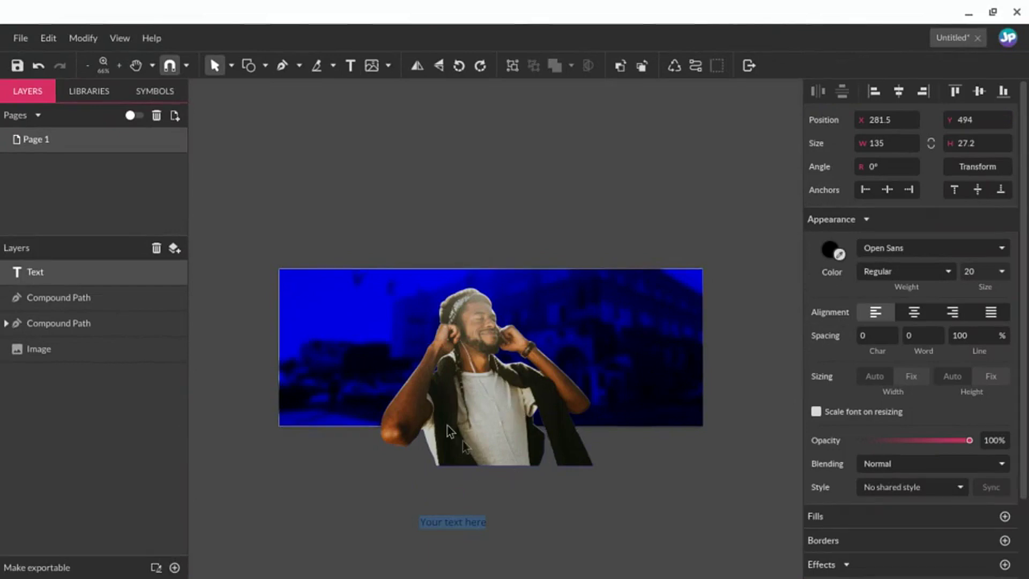
pyautogui.click(464, 521)
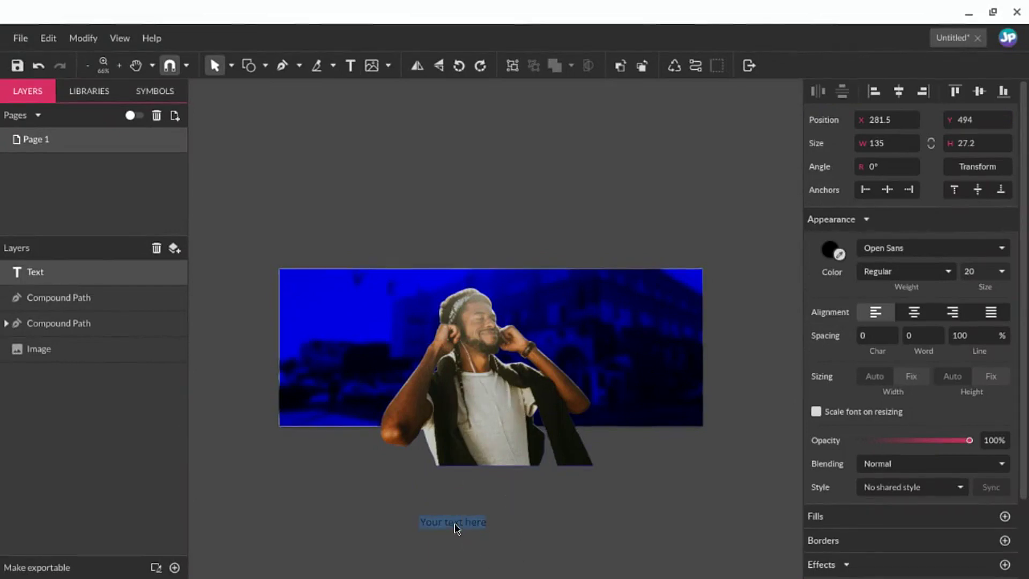
pyautogui.write('GOOD  VIBES')
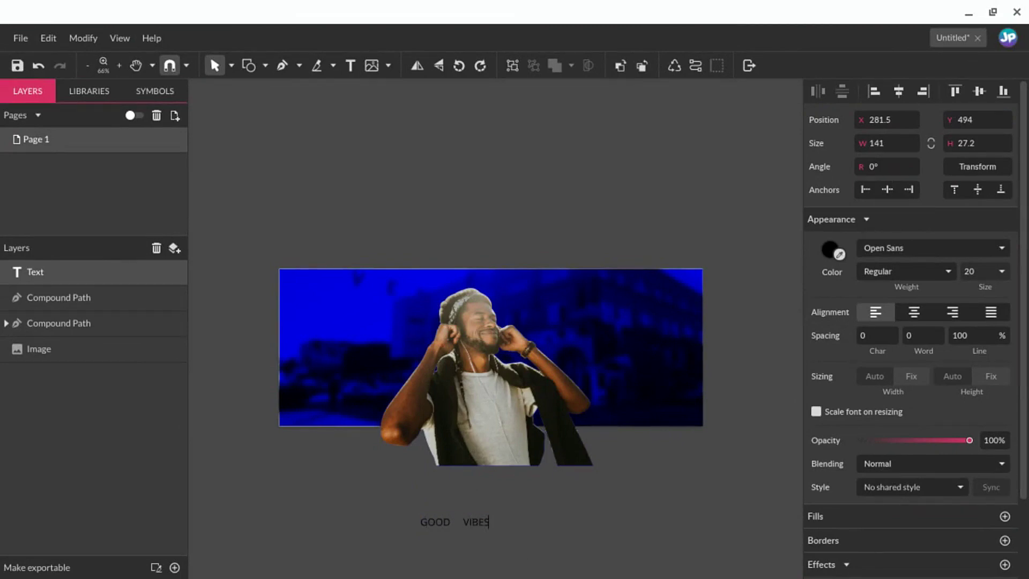
# Step: Set the whole GOOD VIBES text to Extra-Bold Italic weight and size 72
pyautogui.hotkey('ctrl', 'a')
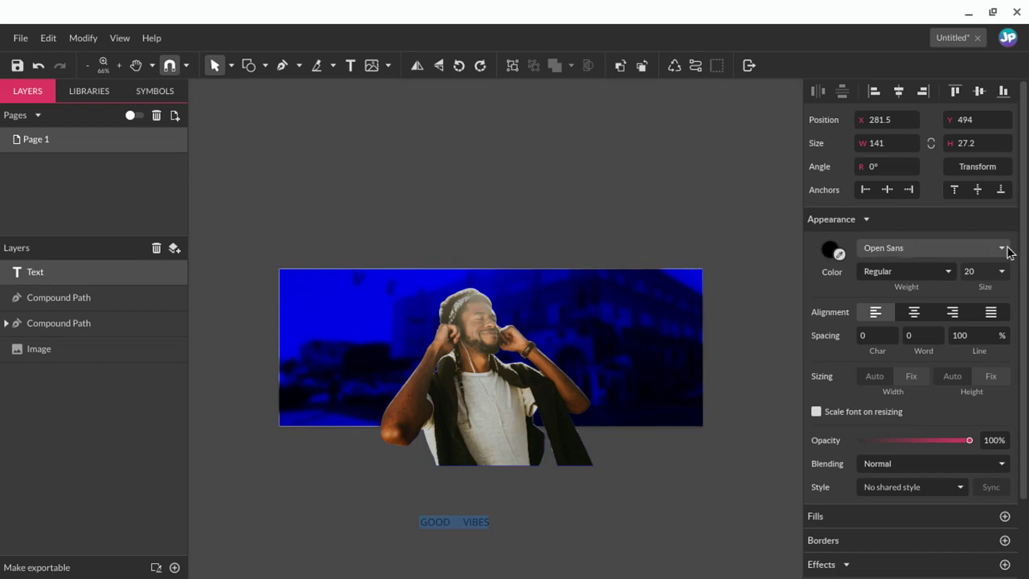
pyautogui.click(1002, 248)
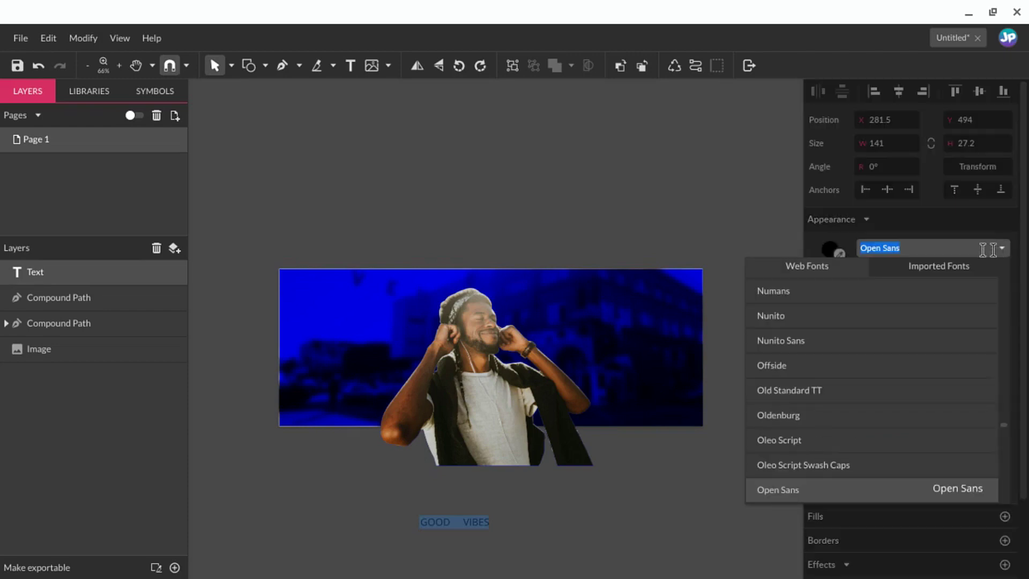
pyautogui.click(927, 226)
pyautogui.click(949, 270)
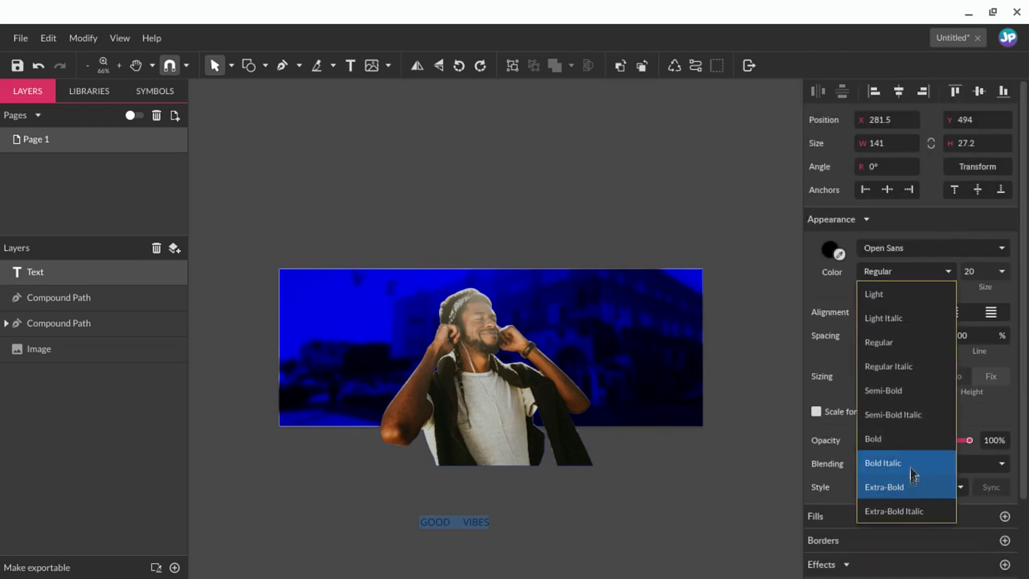
pyautogui.click(901, 504)
pyautogui.click(1001, 271)
pyautogui.scroll(-3, 986, 341)
pyautogui.click(986, 360)
pyautogui.click(1000, 273)
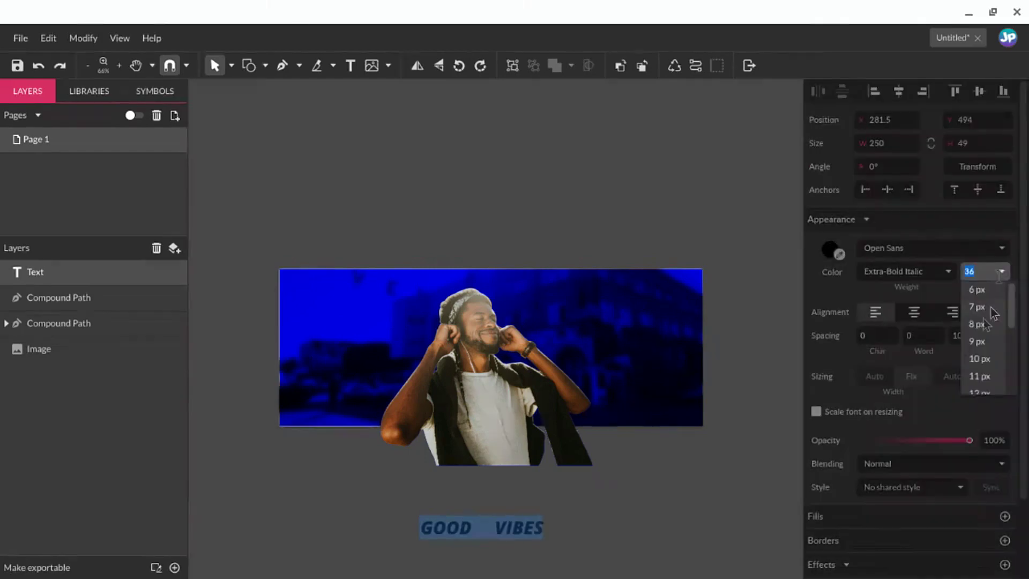
pyautogui.scroll(-5, 990, 311)
pyautogui.click(980, 368)
pyautogui.click(1001, 272)
pyautogui.scroll(-5, 994, 302)
pyautogui.click(981, 385)
# Step: Try to find a font for the GOOD VIBES text by the name "oswal"
pyautogui.click(1003, 248)
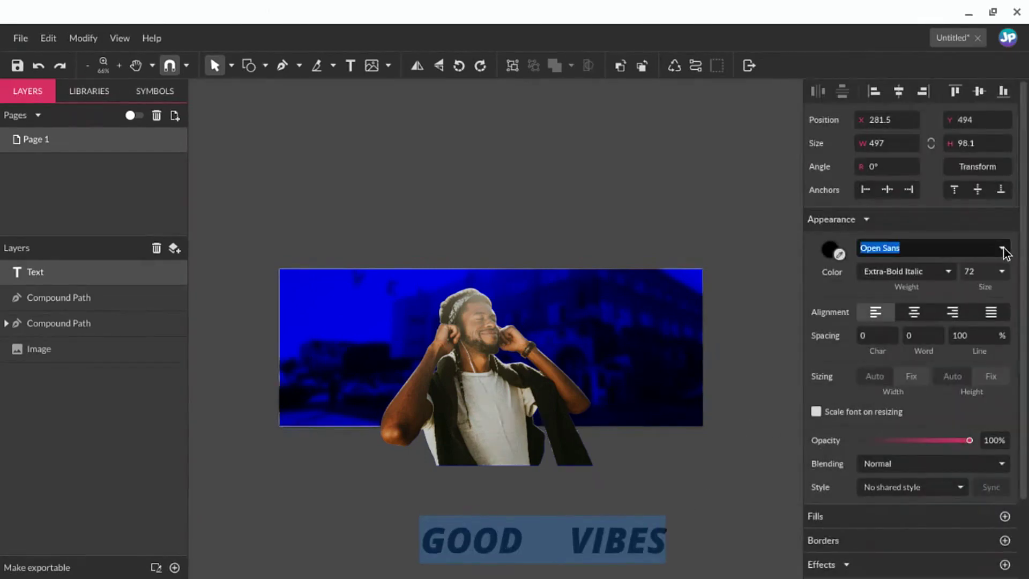
pyautogui.write('os')
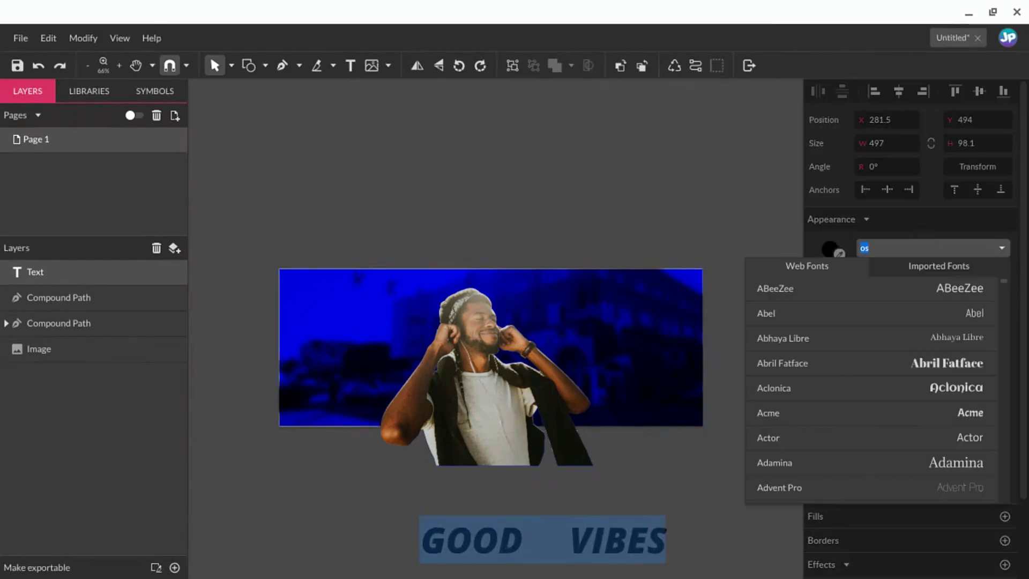
pyautogui.click(892, 247)
pyautogui.write('oswa')
pyautogui.moveTo(903, 246); pyautogui.dragTo(811, 247)
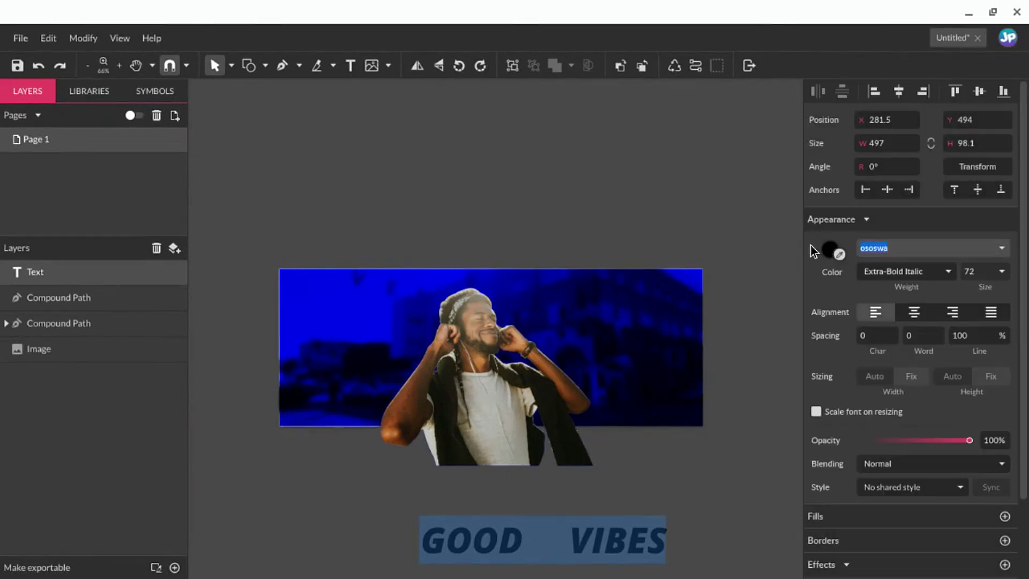
pyautogui.write('oswal')
pyautogui.click(1002, 247)
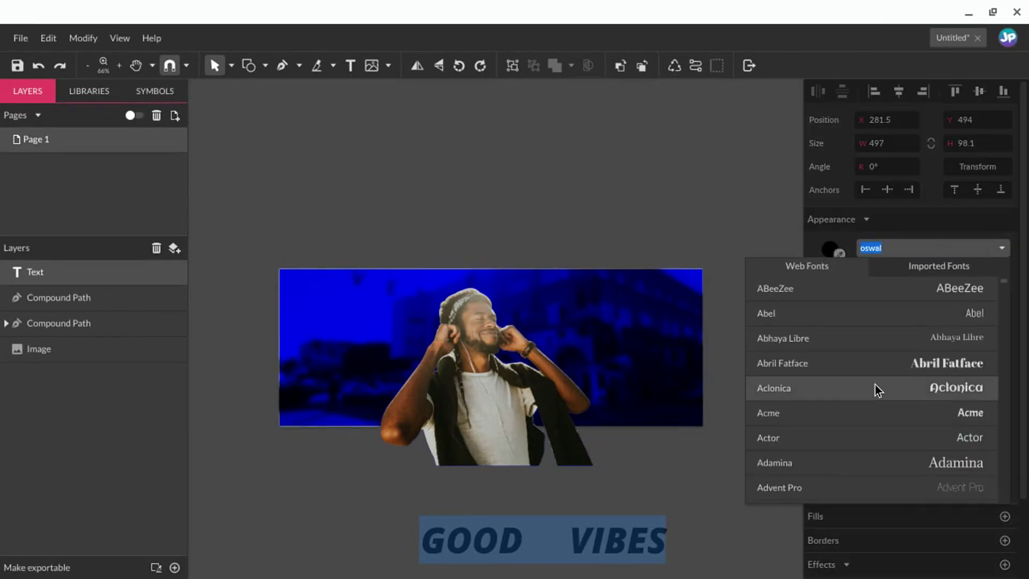
pyautogui.write('os')
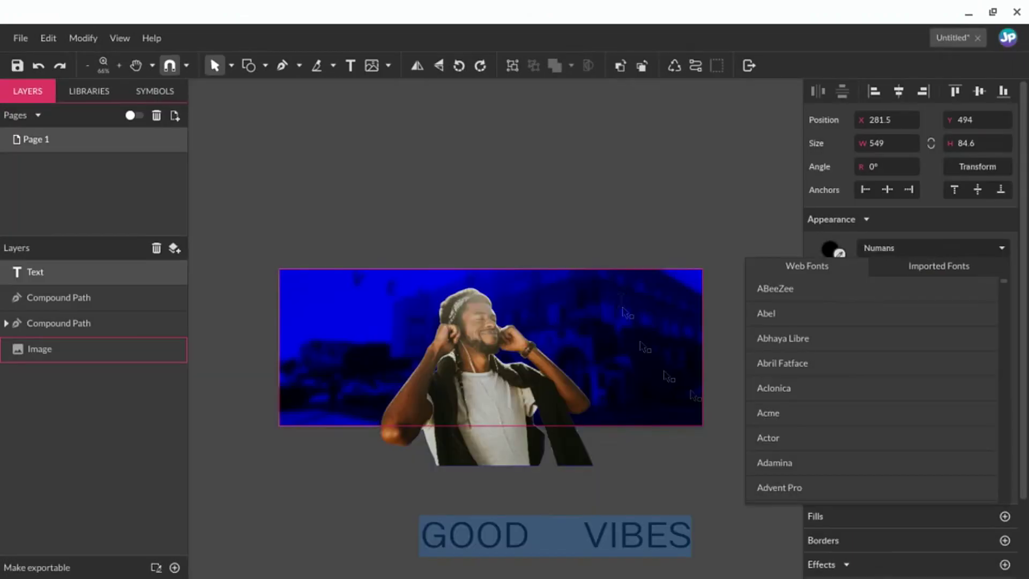
# Step: Change the GOOD VIBES text's font to Anton
pyautogui.click(1009, 246)
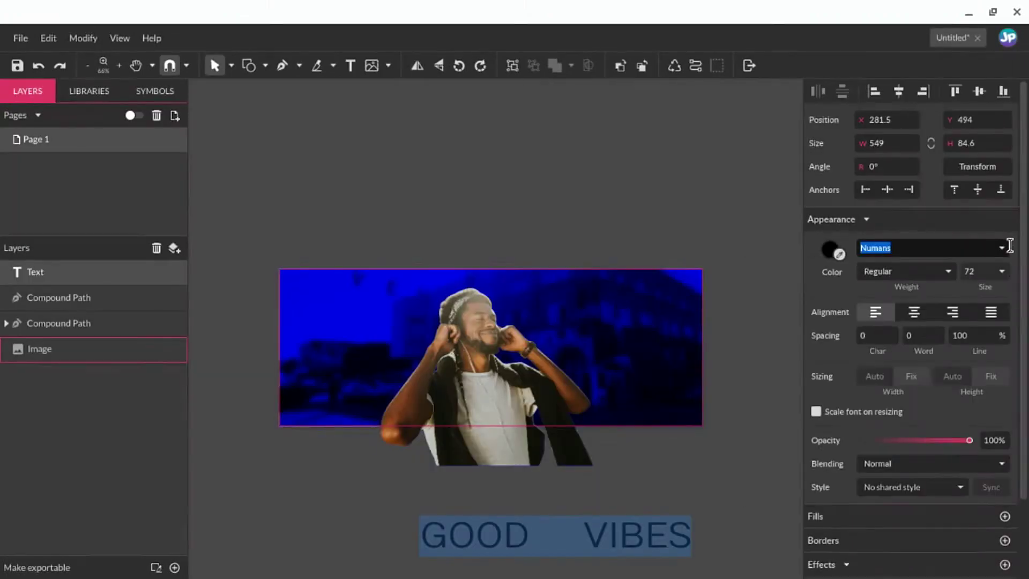
pyautogui.click(1000, 249)
pyautogui.scroll(-2, 848, 377)
pyautogui.scroll(15, 850, 371)
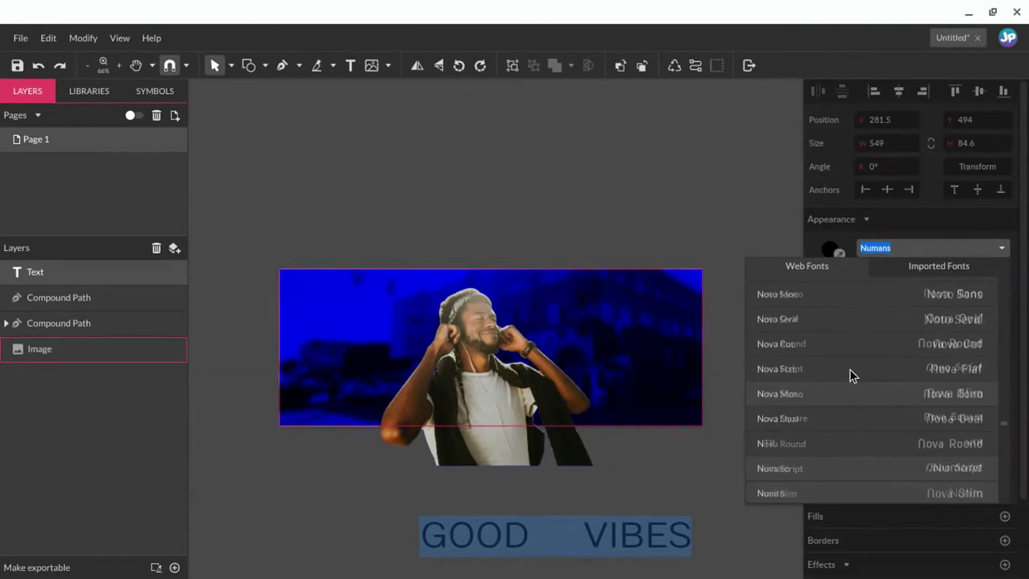
pyautogui.scroll(10, 851, 365)
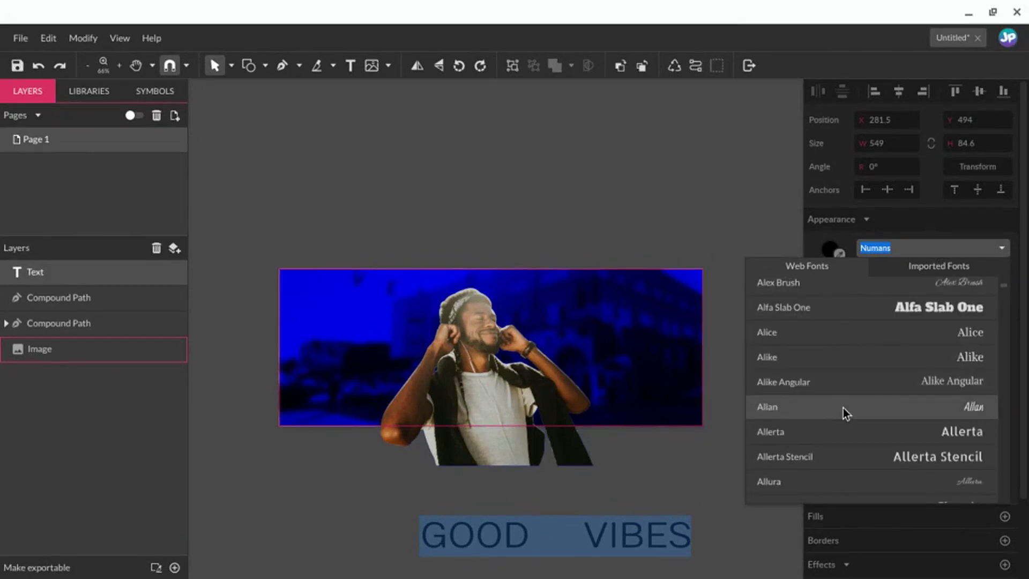
pyautogui.scroll(-5, 815, 352)
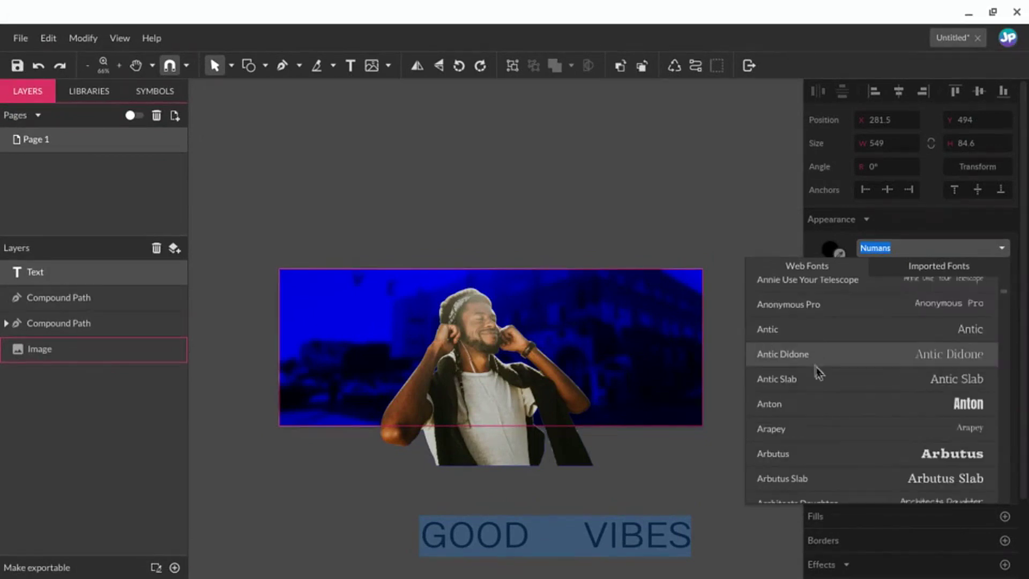
pyautogui.click(823, 391)
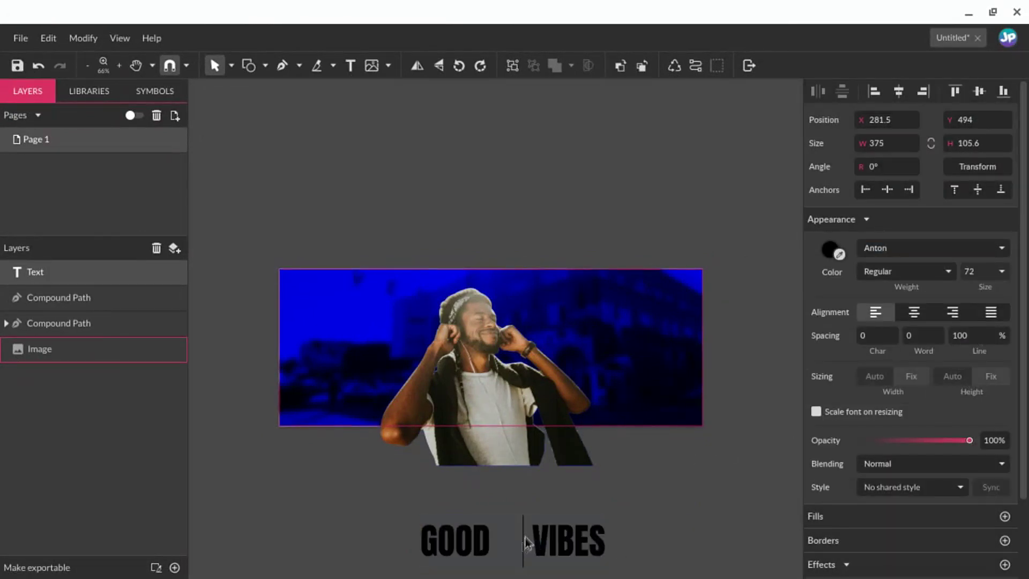
# Step: Narrow the gap between GOOD and VIBES by deleting some of the spaces, and finish editing the text
pyautogui.moveTo(490, 546); pyautogui.dragTo(536, 543)
pyautogui.press('BackSpace')
pyautogui.click(609, 543)
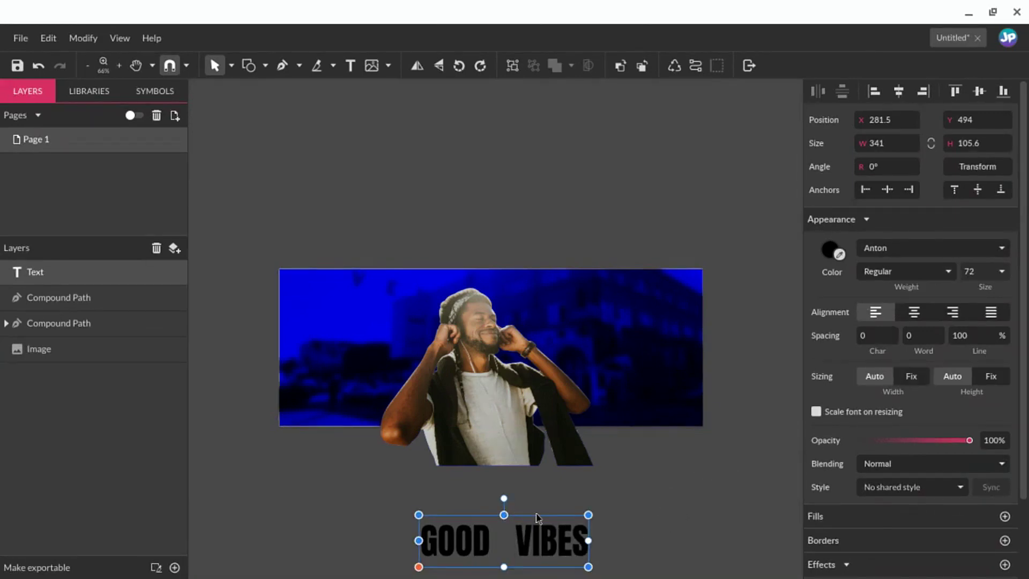
pyautogui.click(642, 490)
# Step: Move the text onto the cover at about X 418, Y 82, and reorder the layers so it sits behind both compound paths
pyautogui.moveTo(552, 547); pyautogui.dragTo(619, 343)
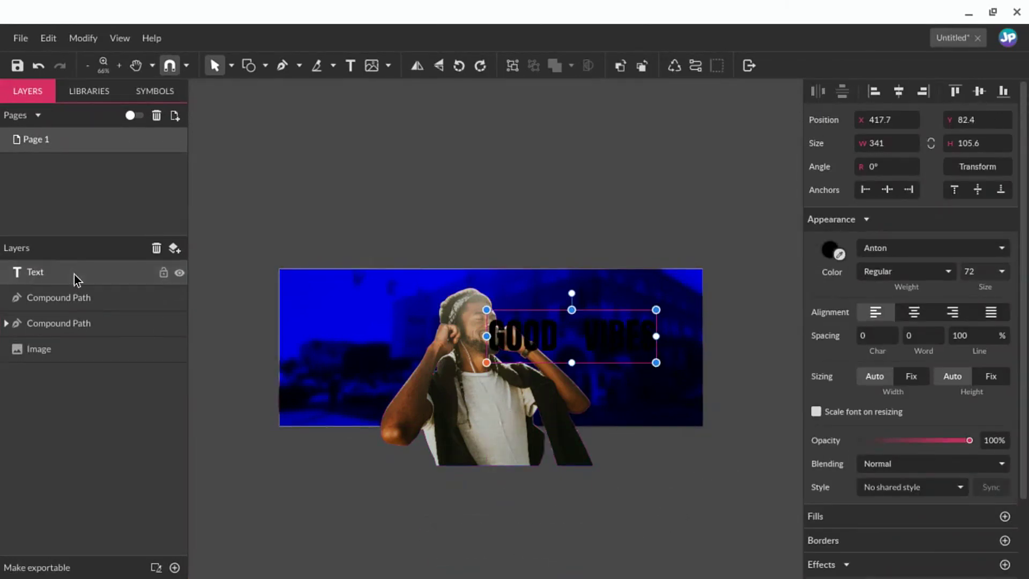
pyautogui.moveTo(78, 275); pyautogui.dragTo(80, 309)
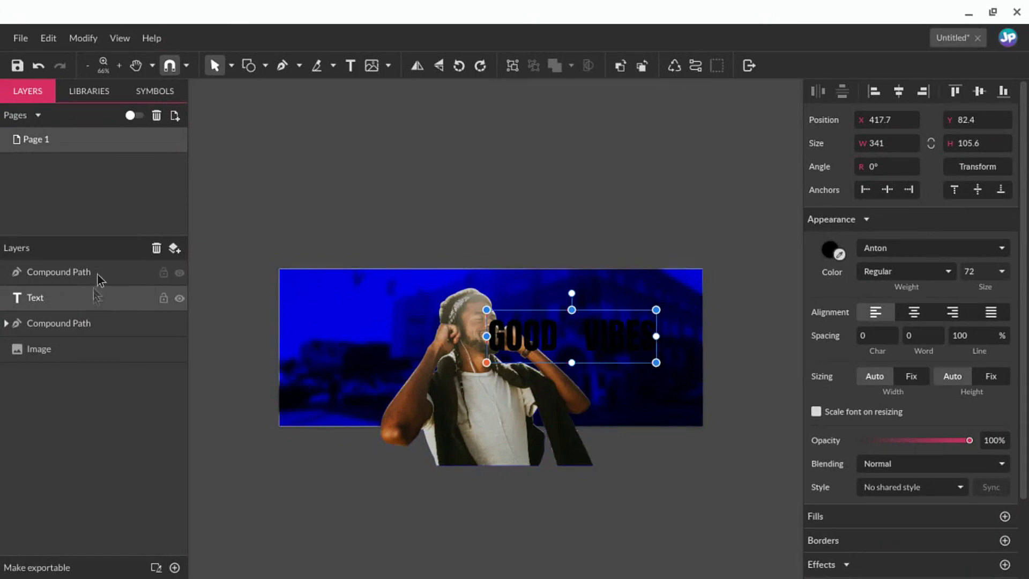
pyautogui.moveTo(88, 273); pyautogui.dragTo(88, 351)
# Step: Try cyan as the text color, and settle on yellow #FFFF00
pyautogui.click(830, 249)
pyautogui.click(872, 507)
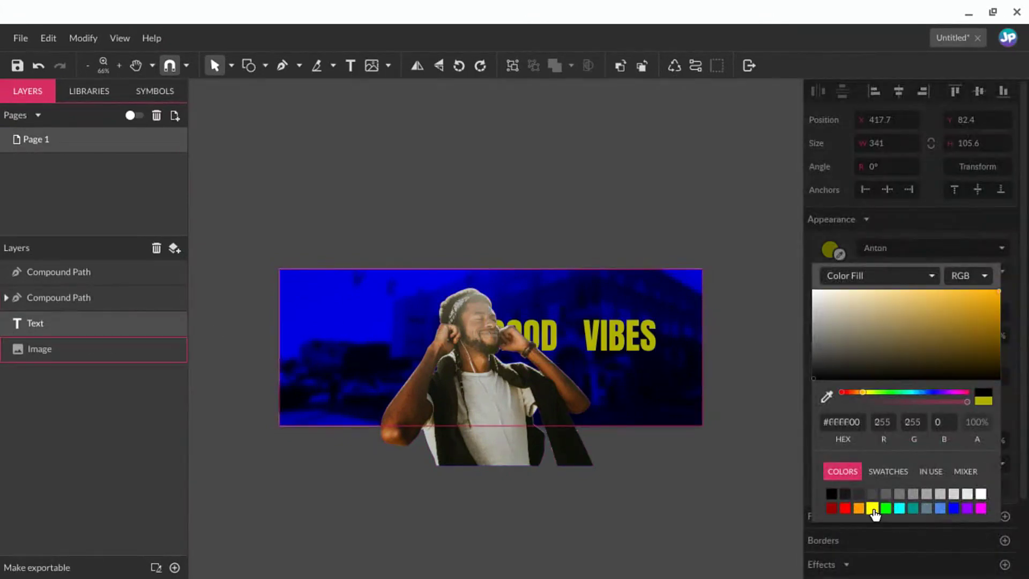
pyautogui.click(898, 508)
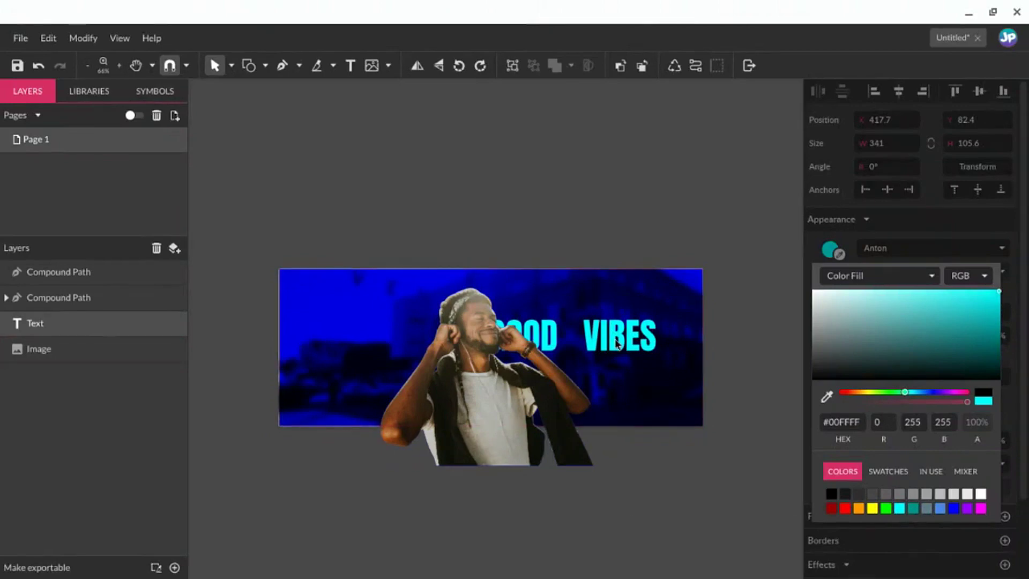
pyautogui.click(873, 509)
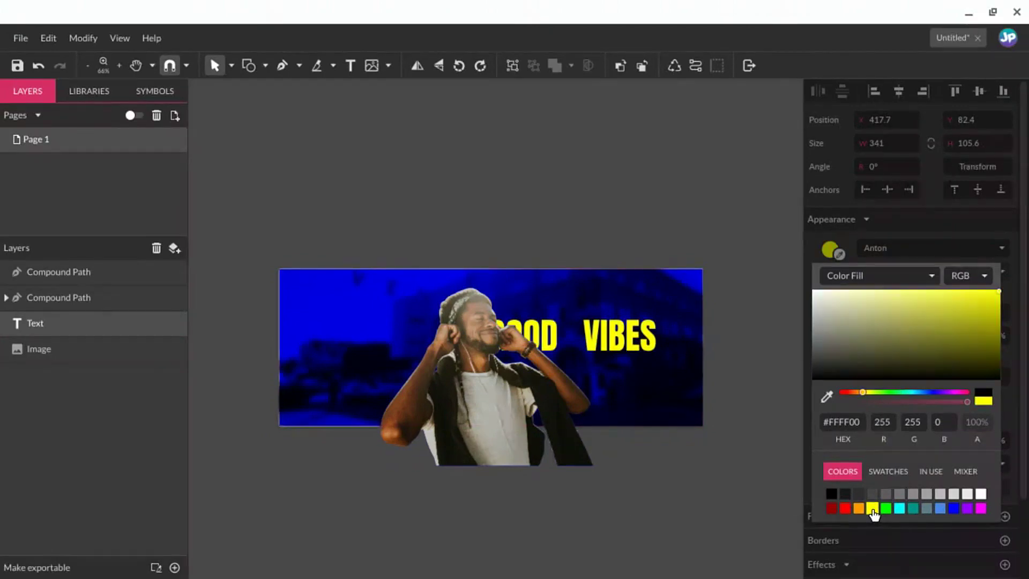
pyautogui.click(660, 509)
# Step: Enlarge the yellow text to about 773 by 239 px so both words show on either side of the man
pyautogui.click(619, 328)
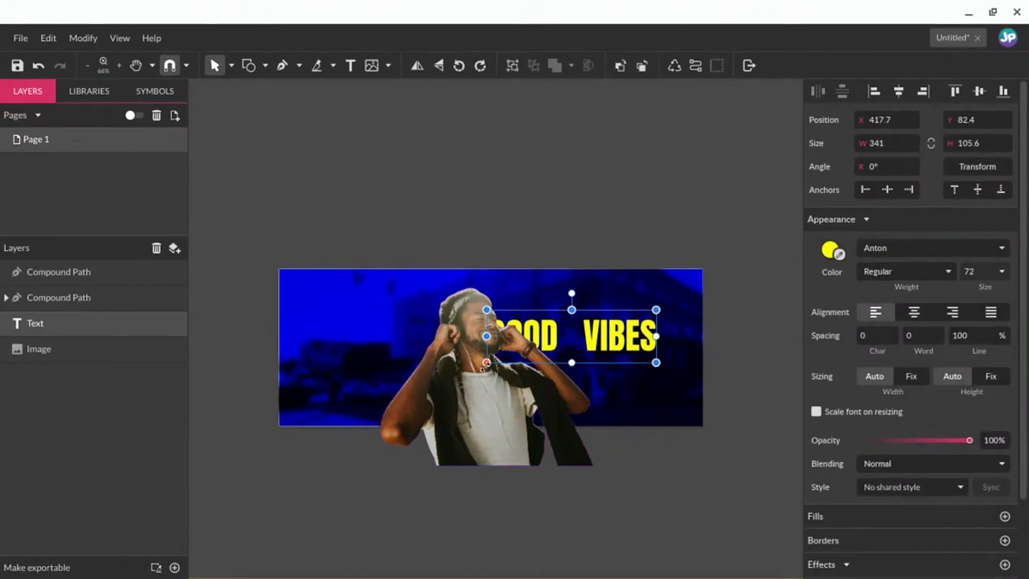
pyautogui.moveTo(486, 363); pyautogui.dragTo(306, 418)
pyautogui.moveTo(608, 365); pyautogui.dragTo(613, 348)
pyautogui.moveTo(311, 402); pyautogui.dragTo(278, 412)
# Step: Center the GOOD VIBES text horizontally and vertically on the page, and deselect it
pyautogui.click(899, 92)
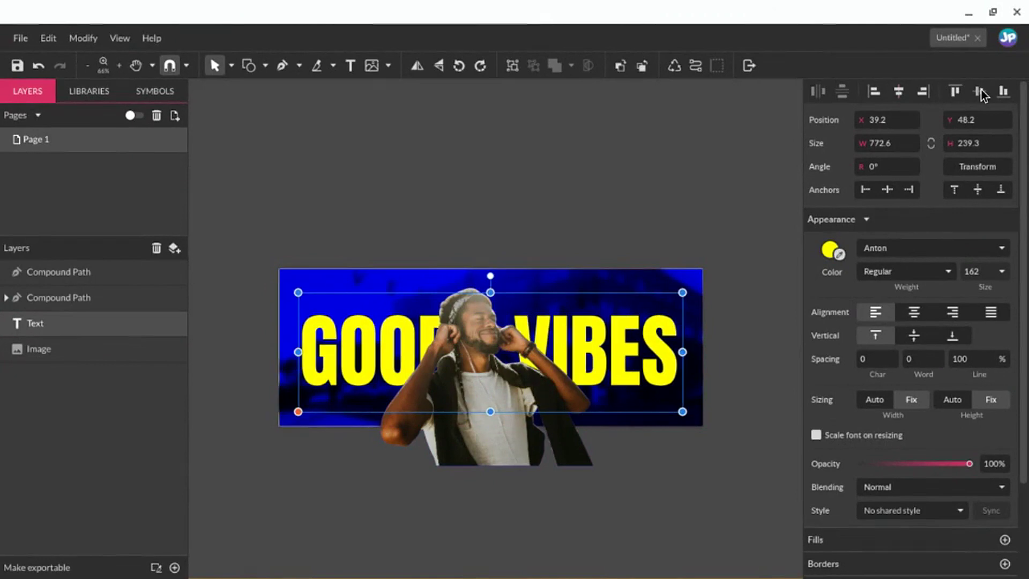
pyautogui.click(980, 91)
pyautogui.click(651, 529)
# Step: Add a second fill to the man's cutout compound path as a linear gradient running from his head down to the shirt hem
pyautogui.click(59, 298)
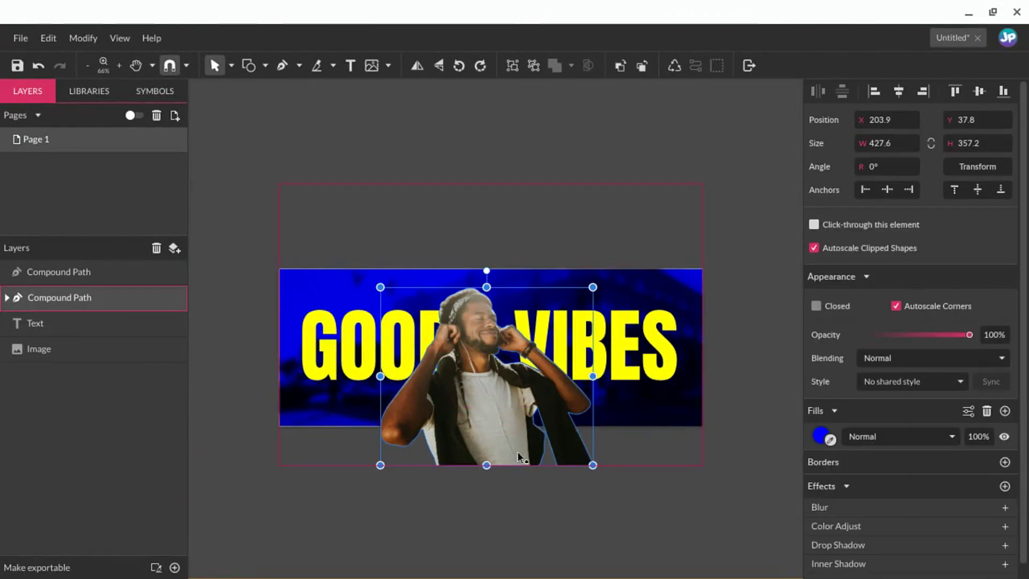
pyautogui.scroll(-1, 946, 375)
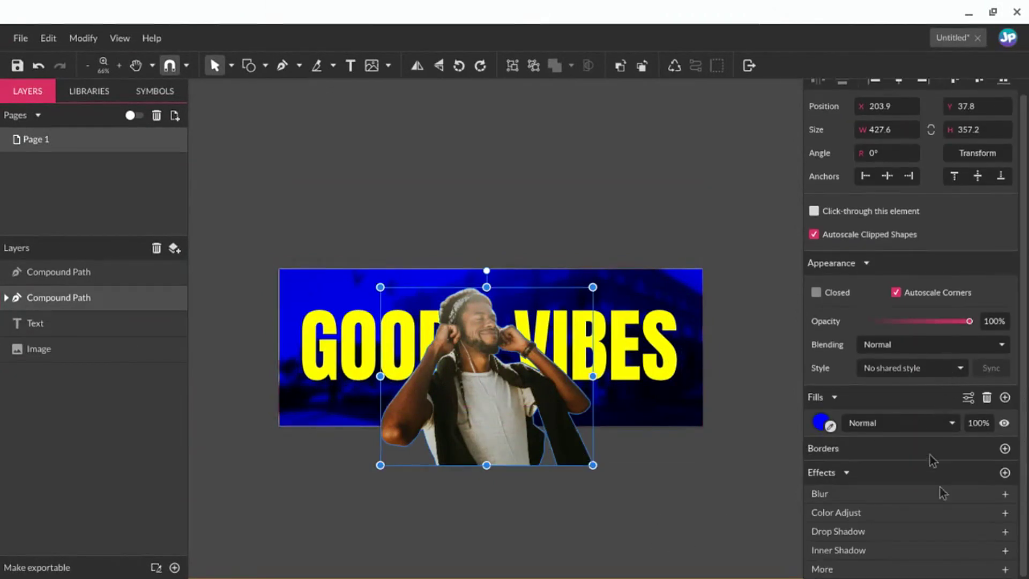
pyautogui.click(1005, 399)
pyautogui.click(820, 396)
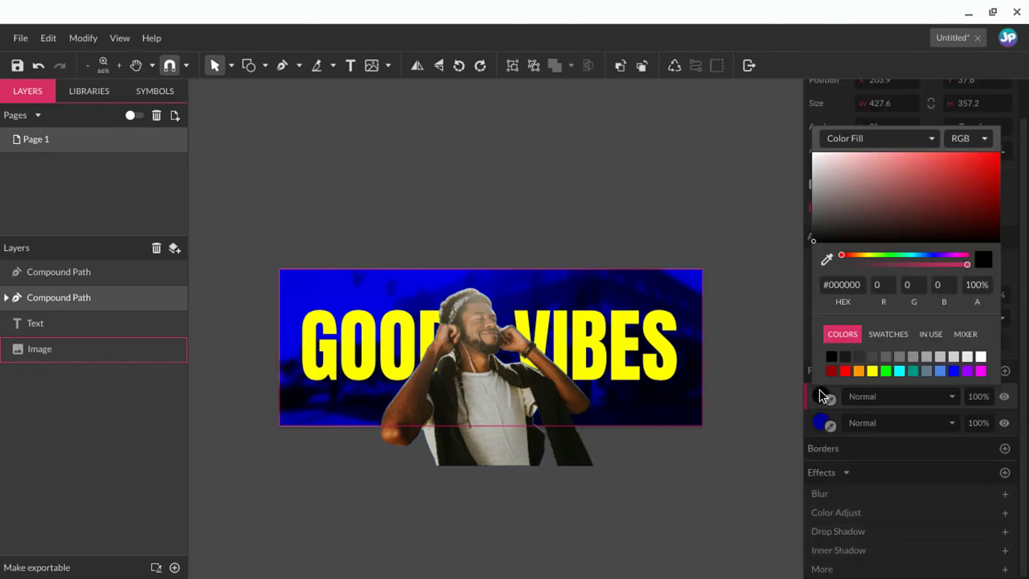
pyautogui.click(879, 140)
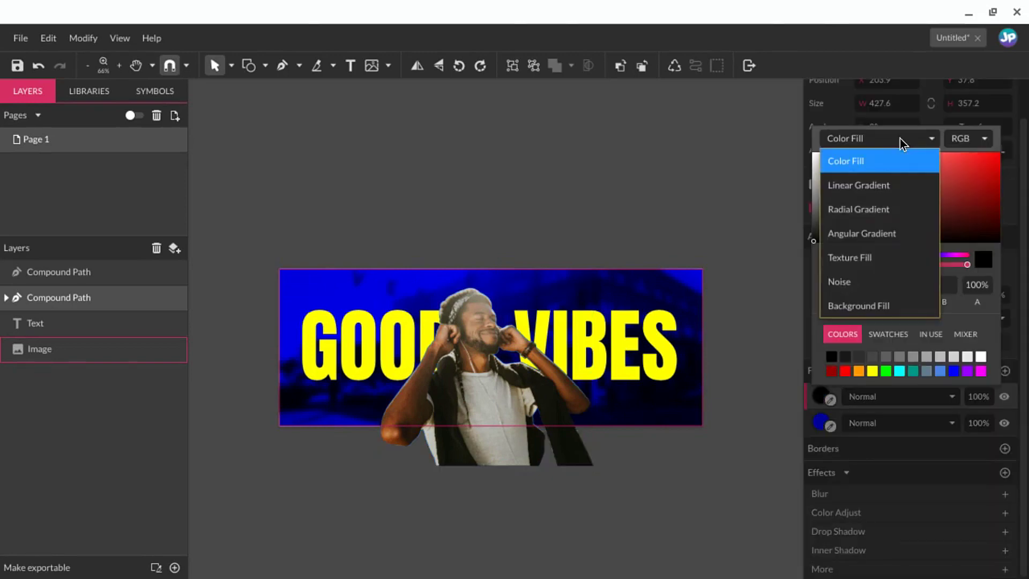
pyautogui.click(871, 188)
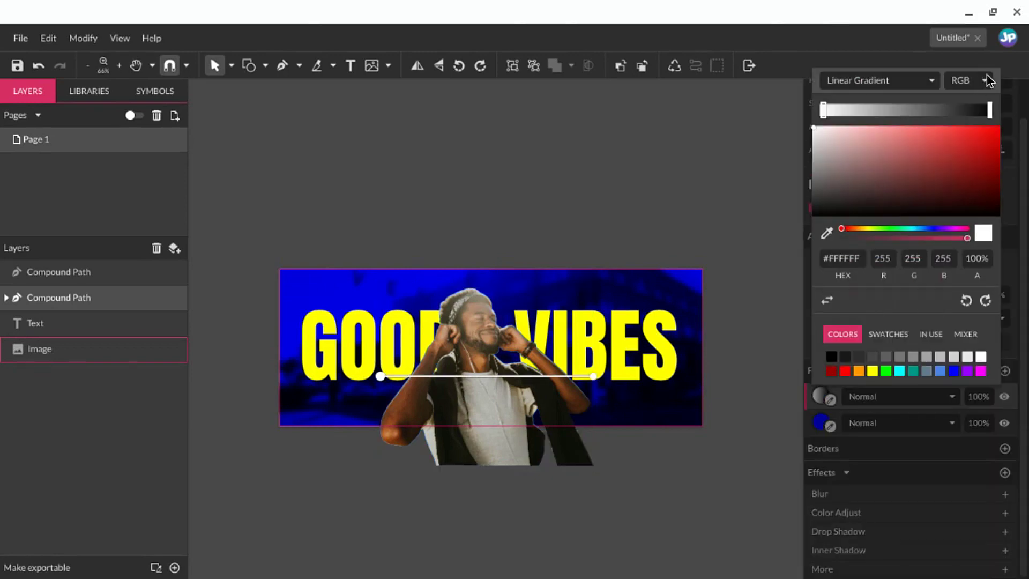
pyautogui.moveTo(380, 377); pyautogui.dragTo(463, 295)
pyautogui.moveTo(593, 376); pyautogui.dragTo(502, 456)
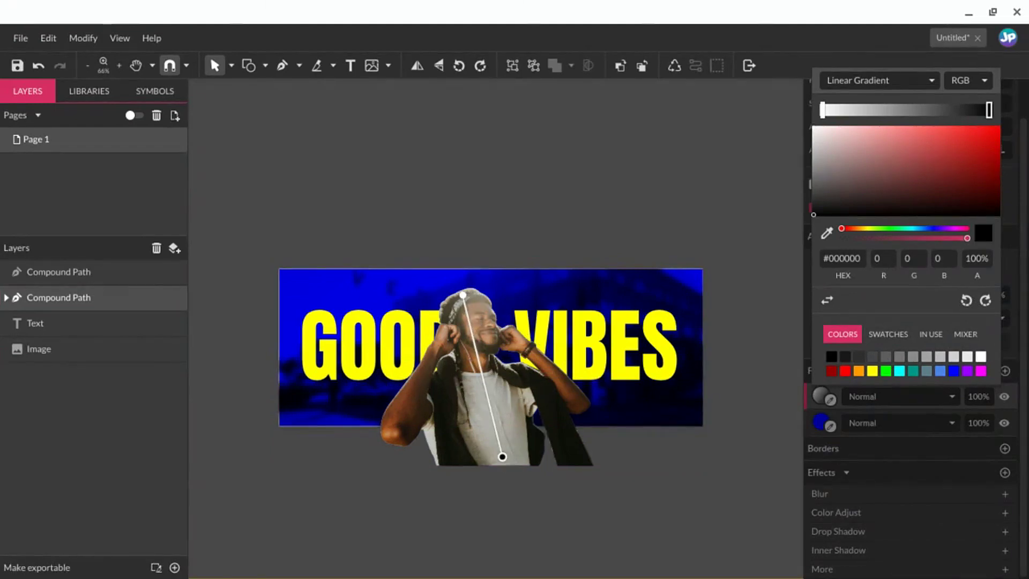
# Step: Color the gradient blue at its lower end and cyan #00FFFF at the head end
pyautogui.click(953, 371)
pyautogui.click(823, 110)
pyautogui.click(900, 370)
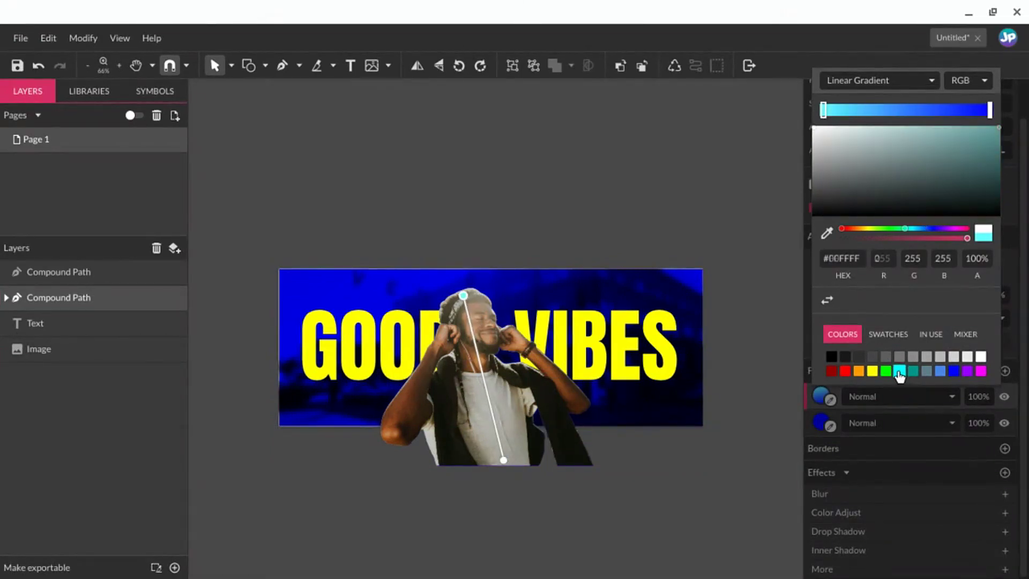
# Step: Set the blending of the cutout's gradient fill to Multiply, and reopen its blending choices
pyautogui.click(925, 425)
pyautogui.click(947, 396)
pyautogui.click(895, 34)
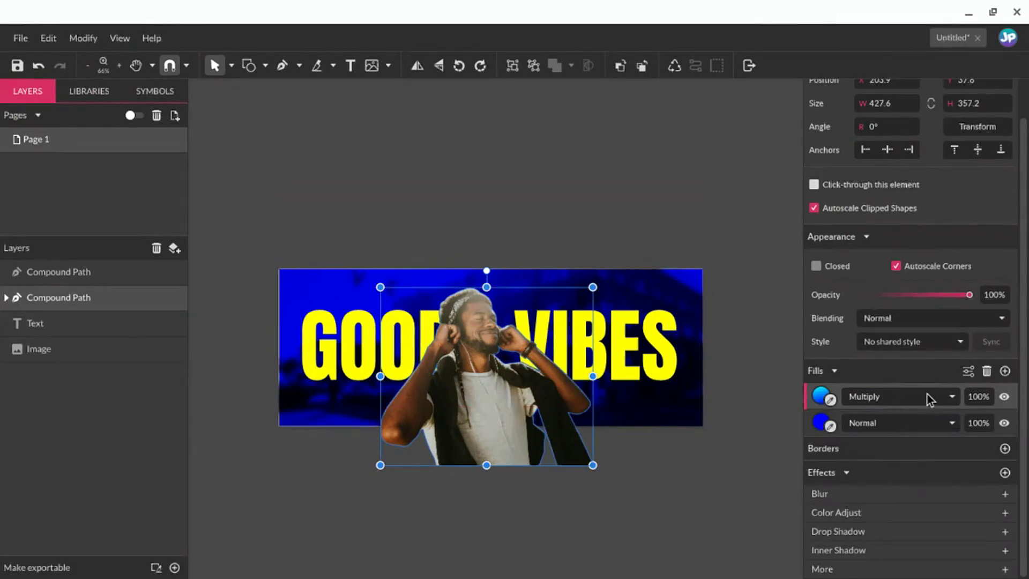
pyautogui.click(928, 395)
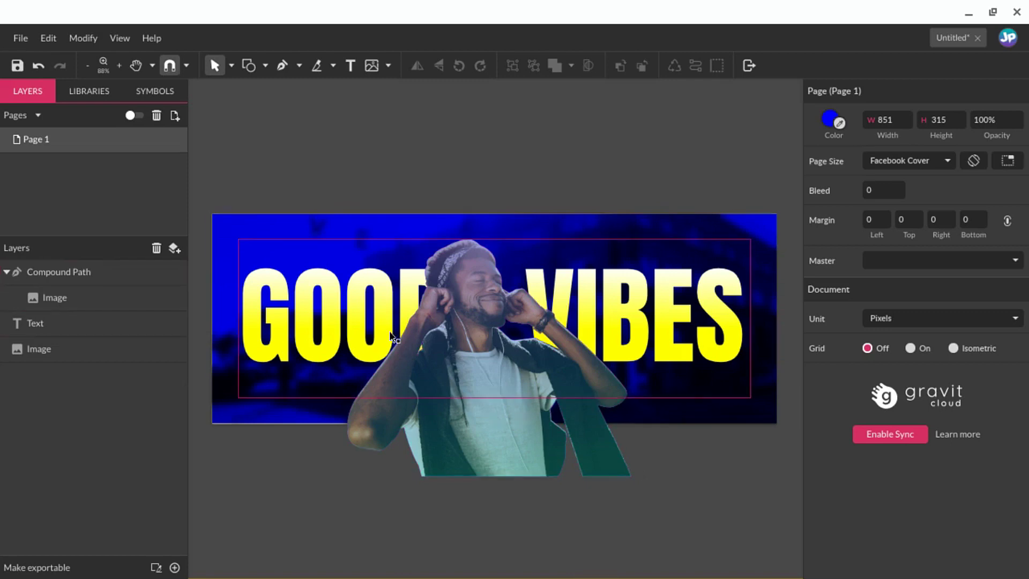
# Step: Collapse the cutout's compound path in the layer list and look over the whole cover
pyautogui.click(6, 271)
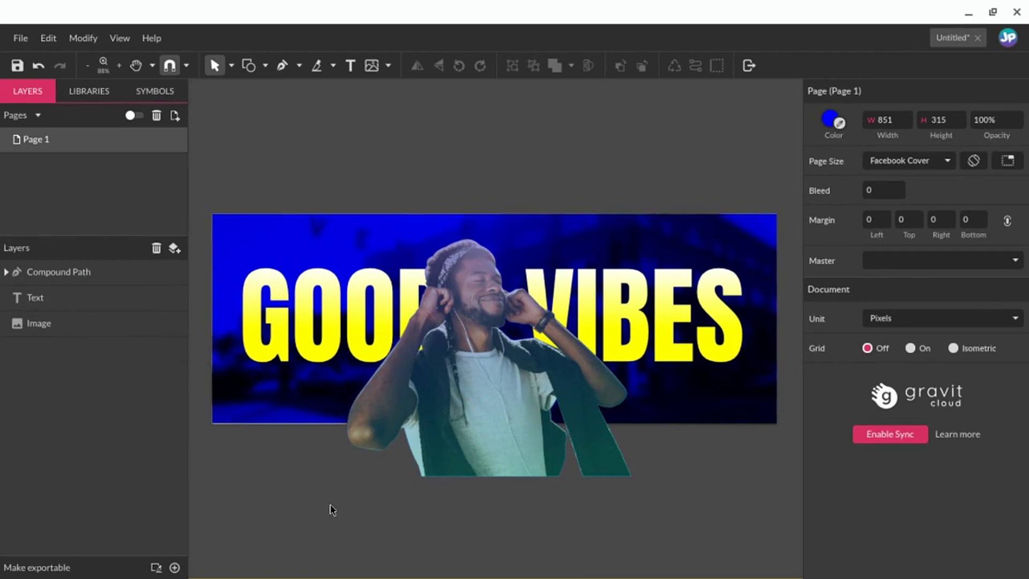
pyautogui.scroll(-5, 331, 509)
pyautogui.scroll(4, 494, 504)
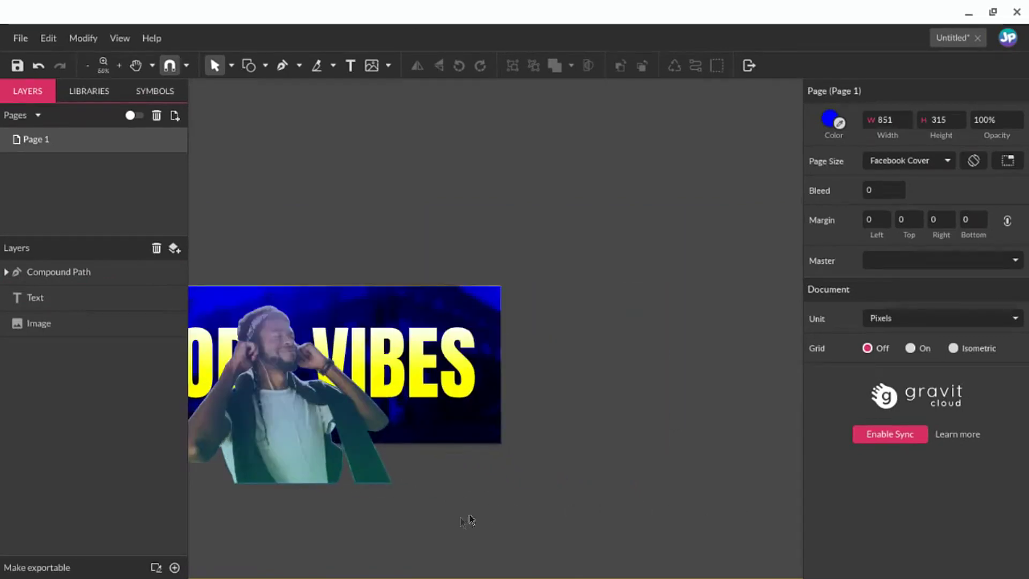
pyautogui.press('space')
pyautogui.moveTo(401, 521); pyautogui.dragTo(639, 454)
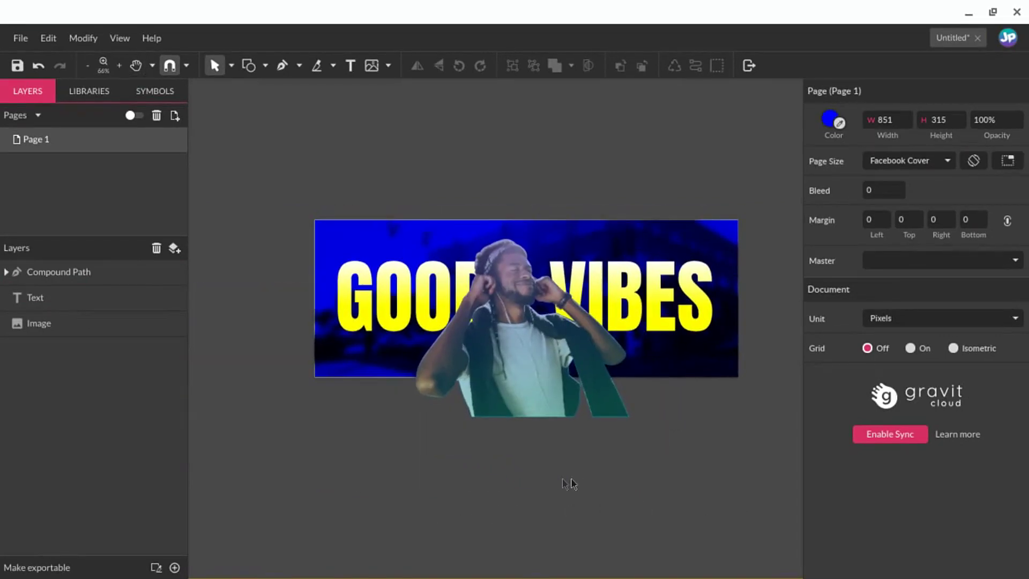